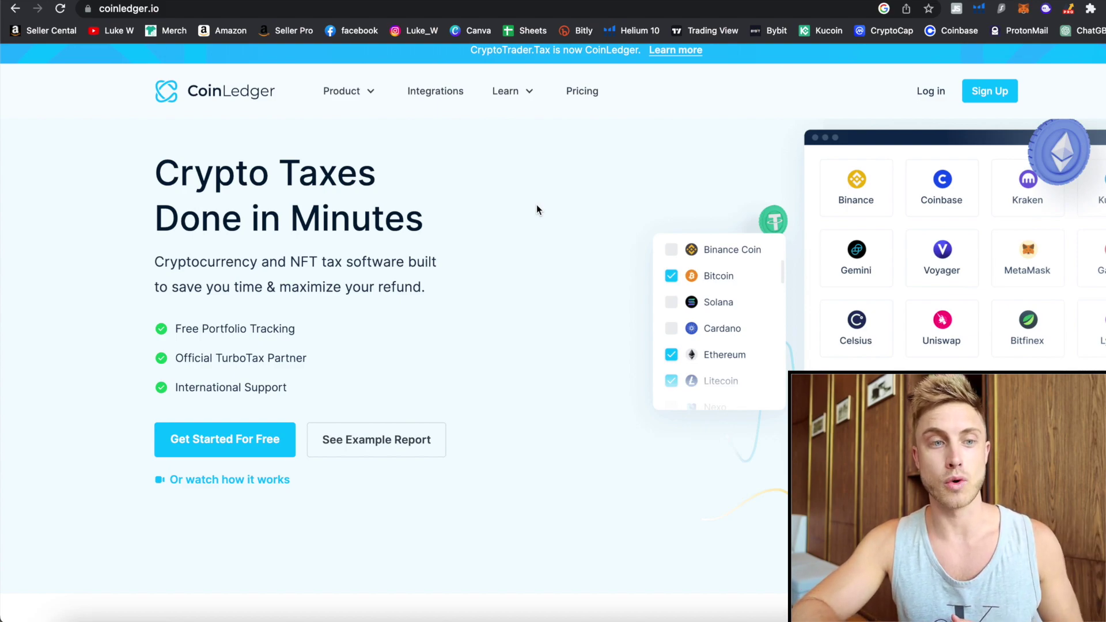
# Highlight the homepage's main headline, then clear the selection.
pyautogui.scroll(-1, 537, 207)
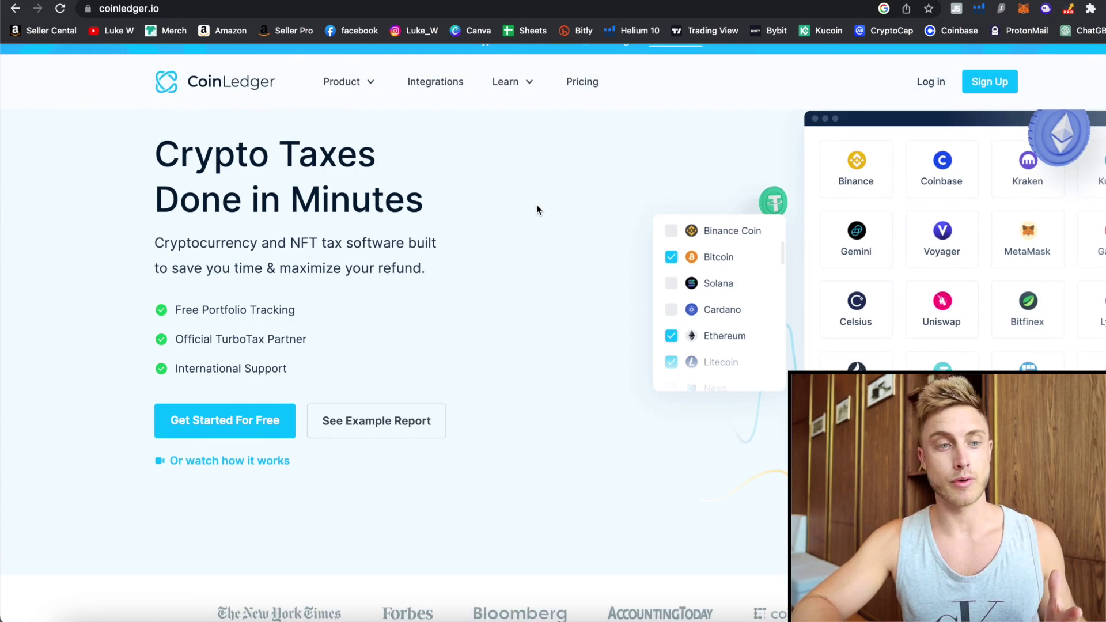
pyautogui.scroll(-1, 552, 190)
pyautogui.moveTo(145, 149); pyautogui.dragTo(448, 199)
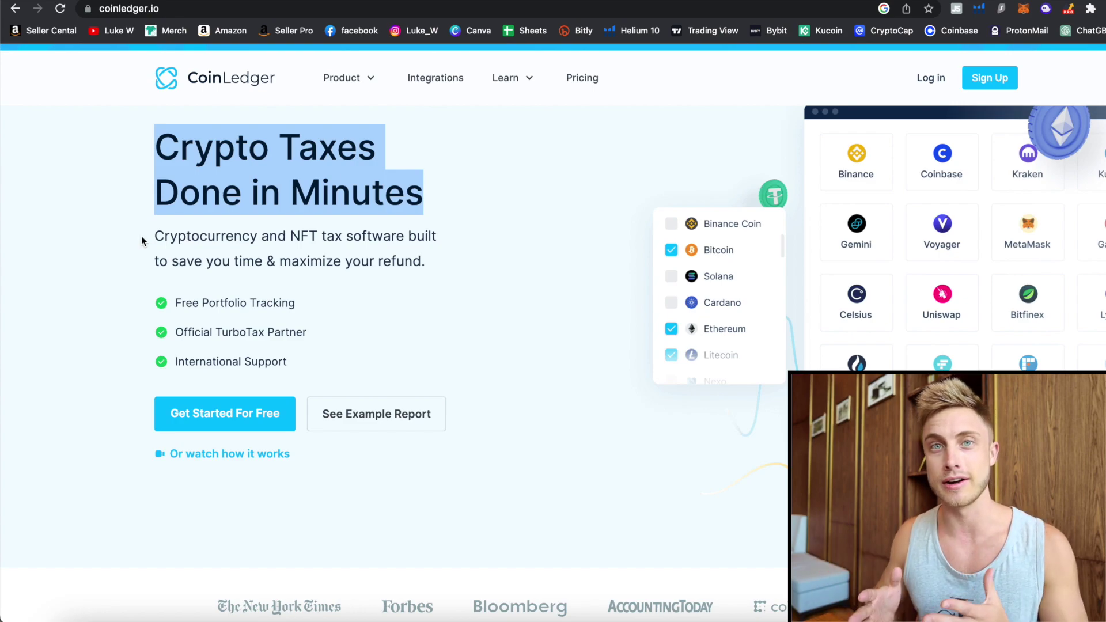
pyautogui.click(286, 235)
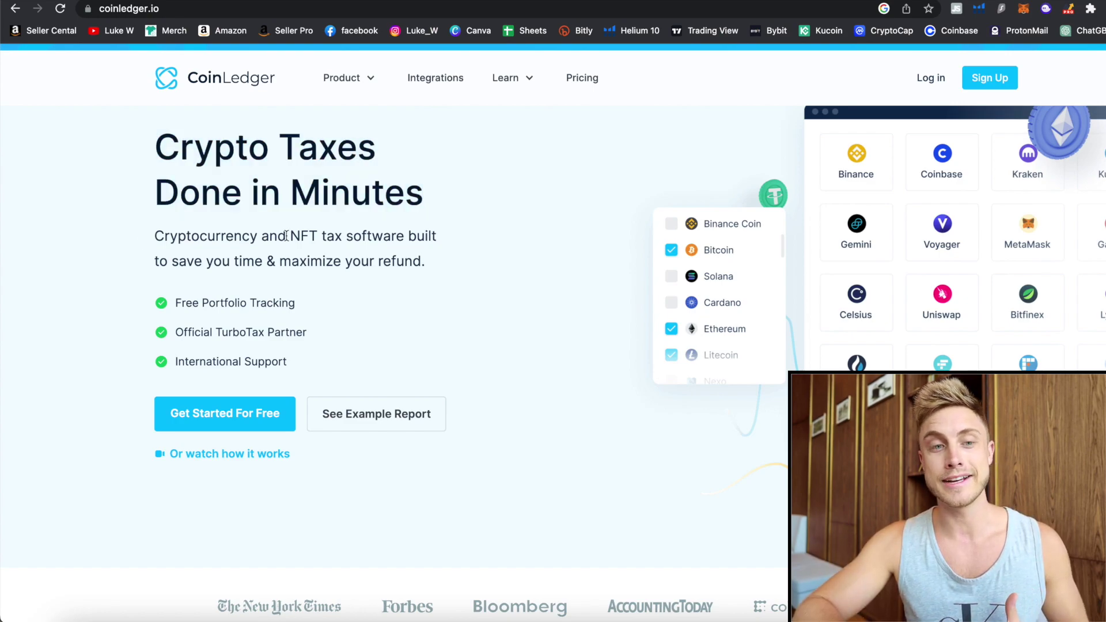
# Highlight 'NFT tax' in the subtitle, then the 'Trusted by over 300,000 crypto investors' claim below.
pyautogui.moveTo(286, 235); pyautogui.dragTo(350, 244)
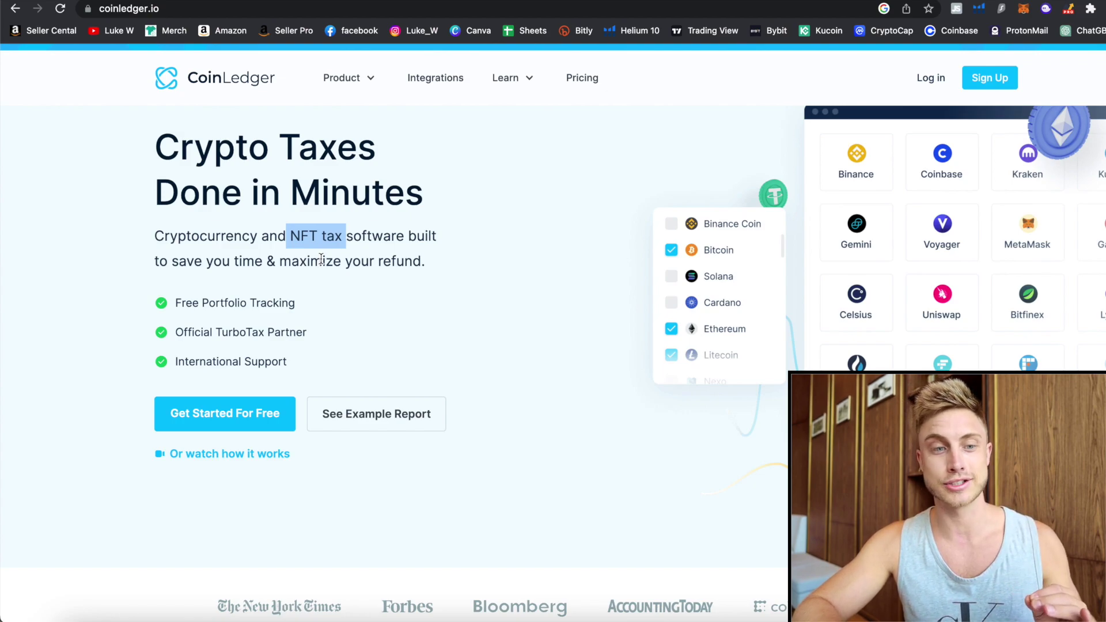
pyautogui.click(432, 300)
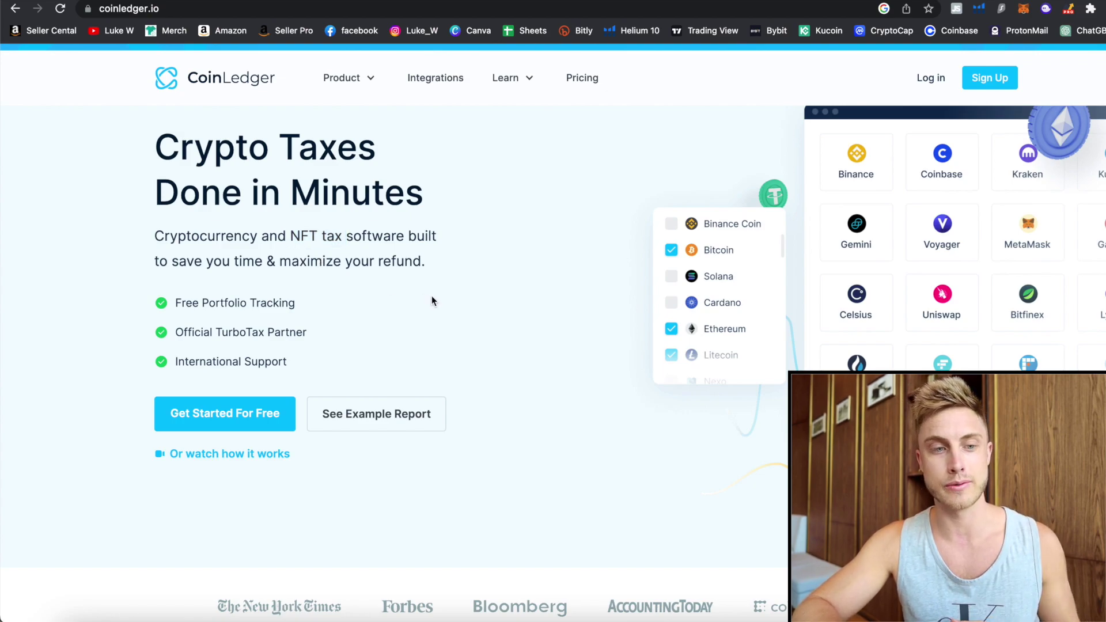
pyautogui.scroll(-8, 431, 296)
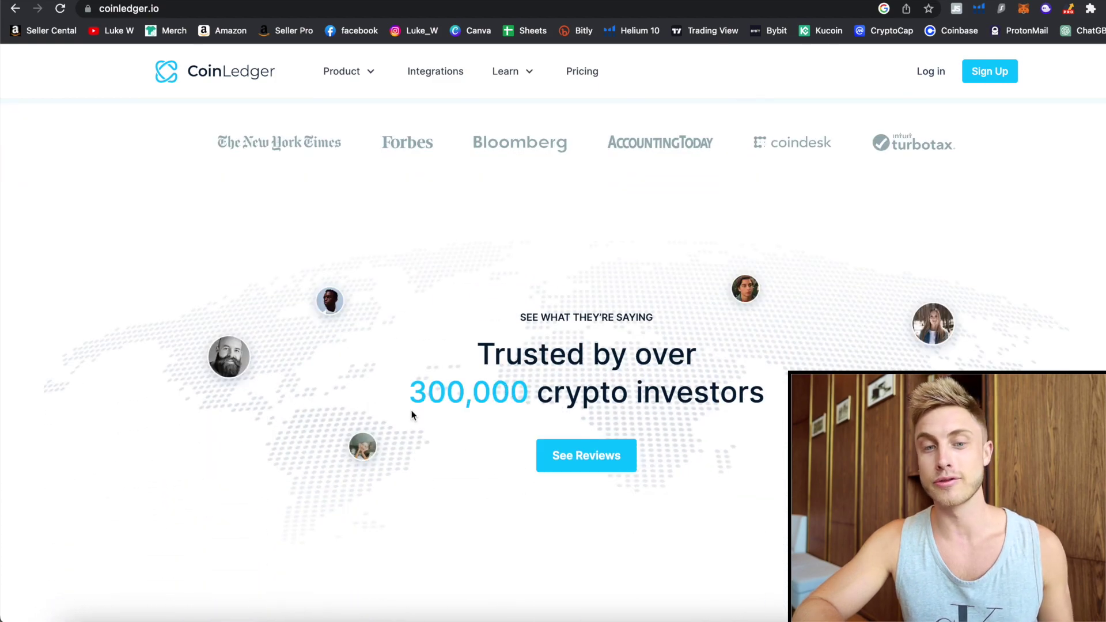
pyautogui.moveTo(408, 392); pyautogui.dragTo(764, 396)
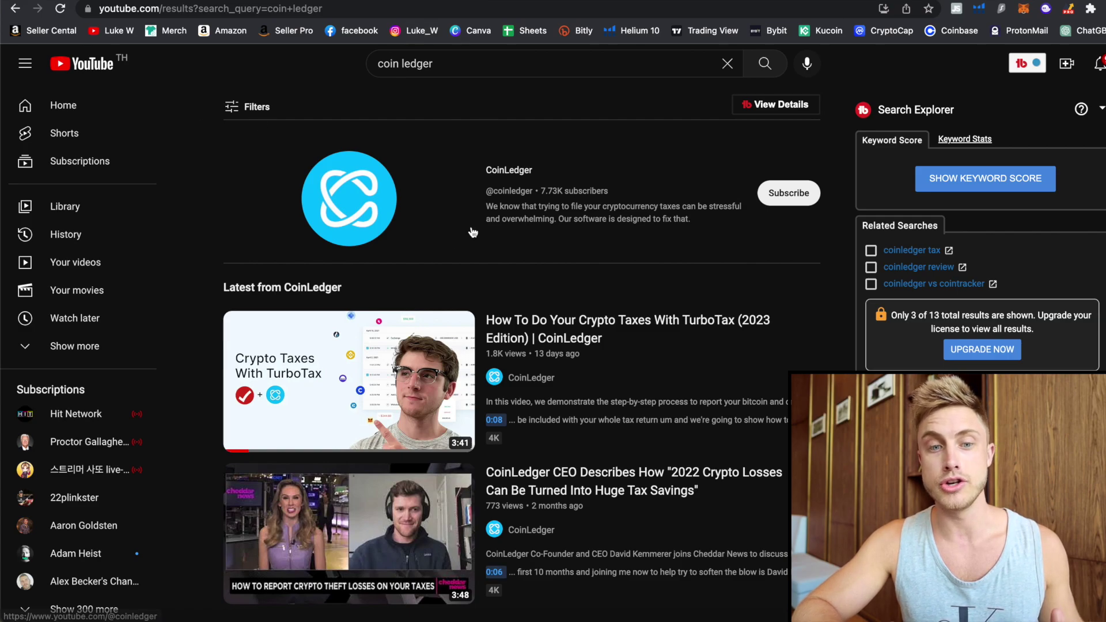
pyautogui.scroll(-3, 473, 232)
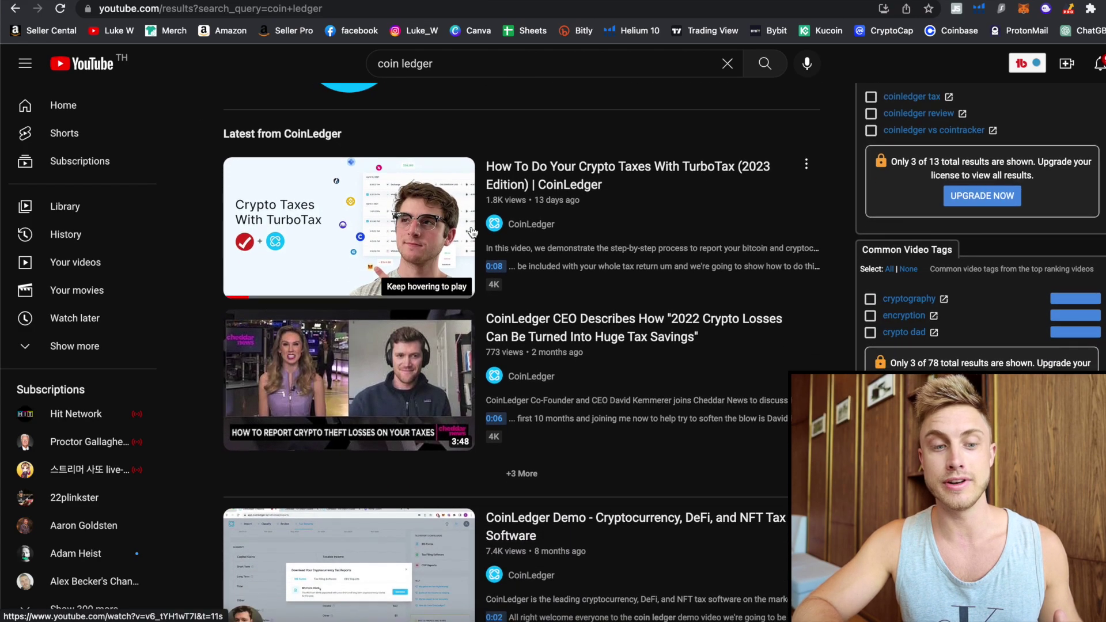
pyautogui.scroll(-3, 476, 434)
pyautogui.scroll(-1, 476, 434)
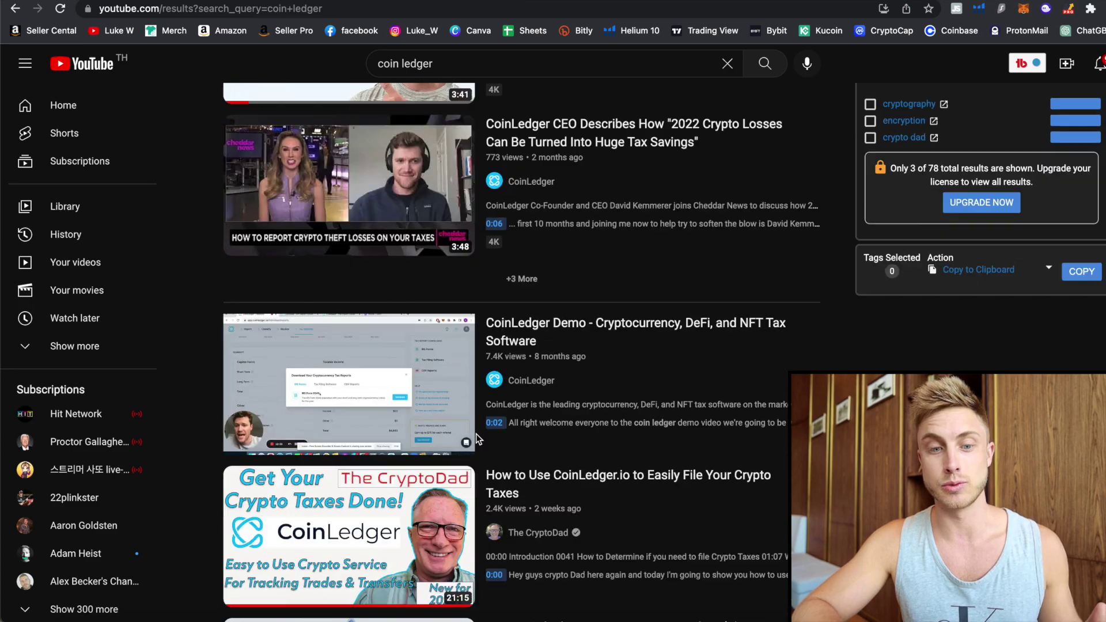
pyautogui.scroll(3, 473, 420)
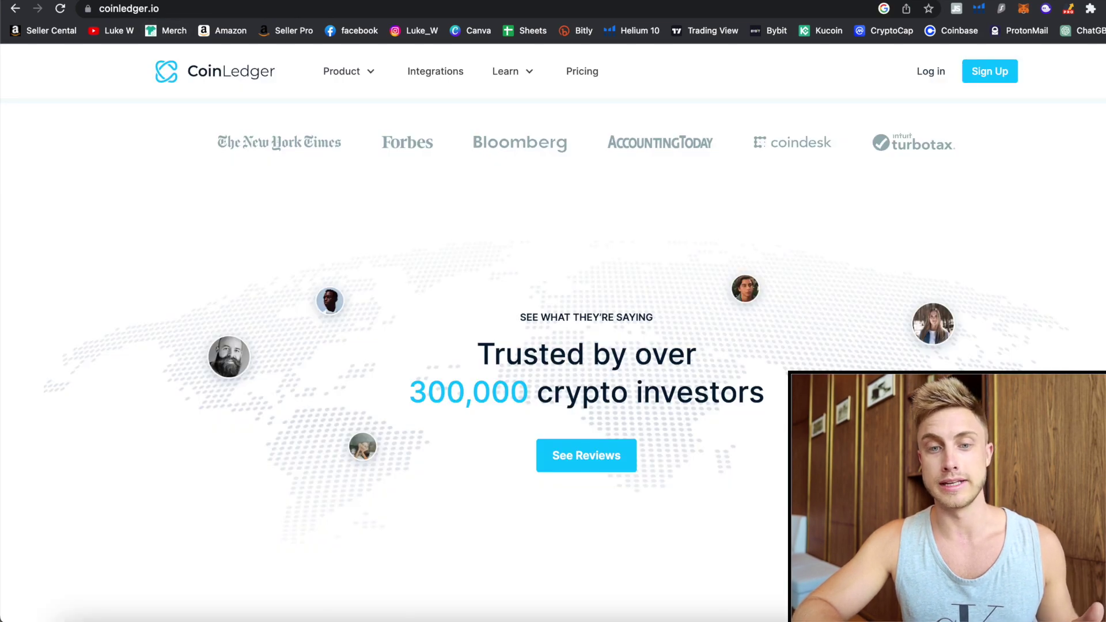
pyautogui.scroll(-9, 100, 358)
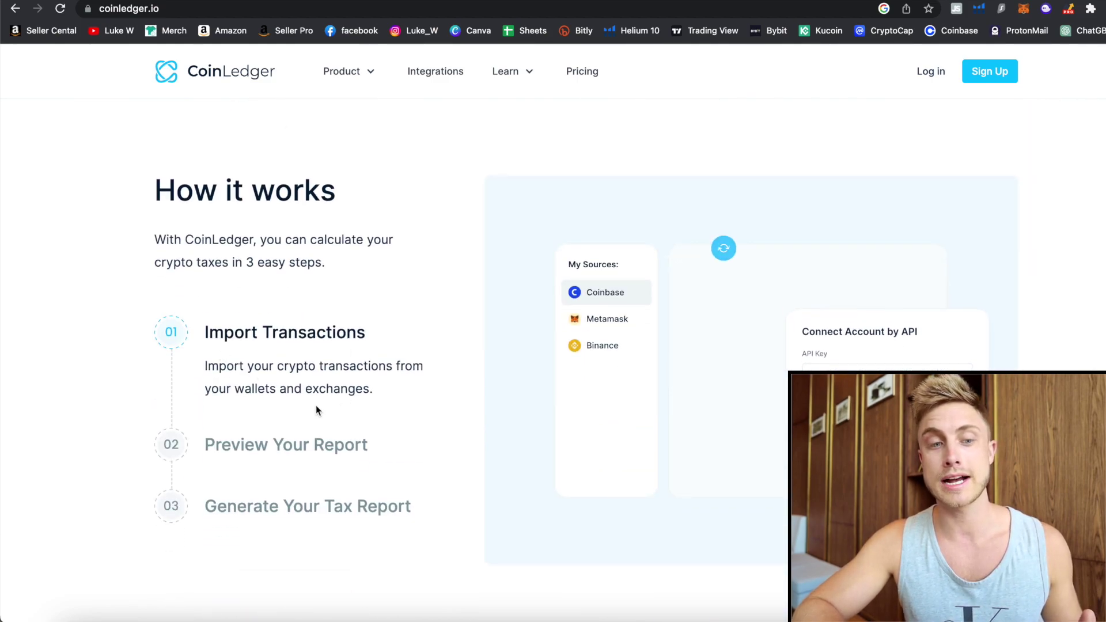
# Show the Preview Your Report and Generate Your Tax Report stages under How it works.
pyautogui.click(329, 449)
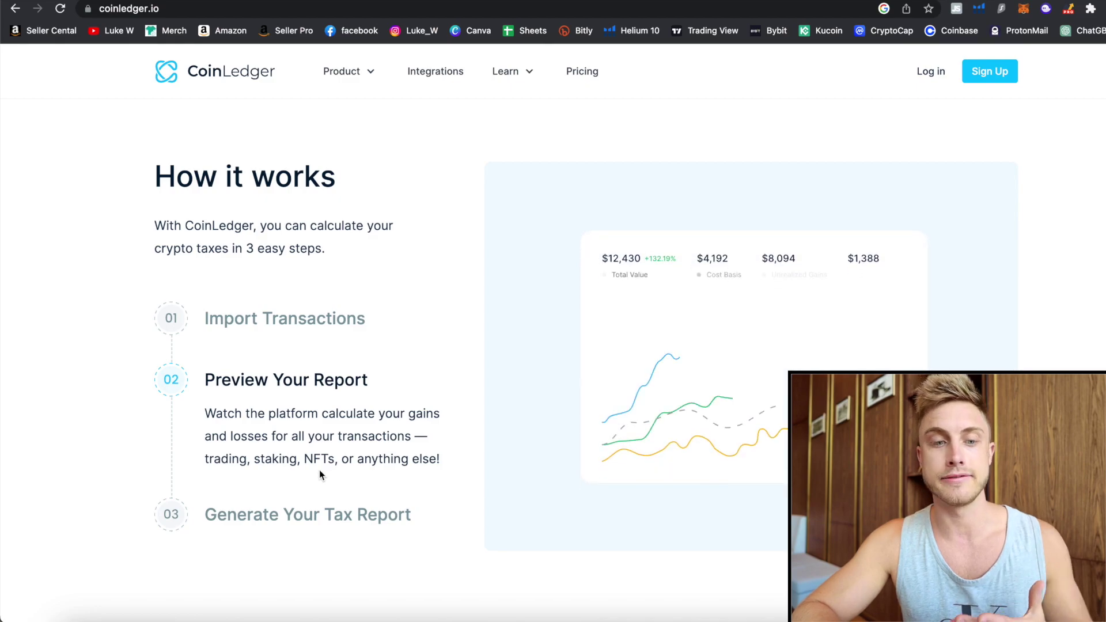
pyautogui.click(358, 515)
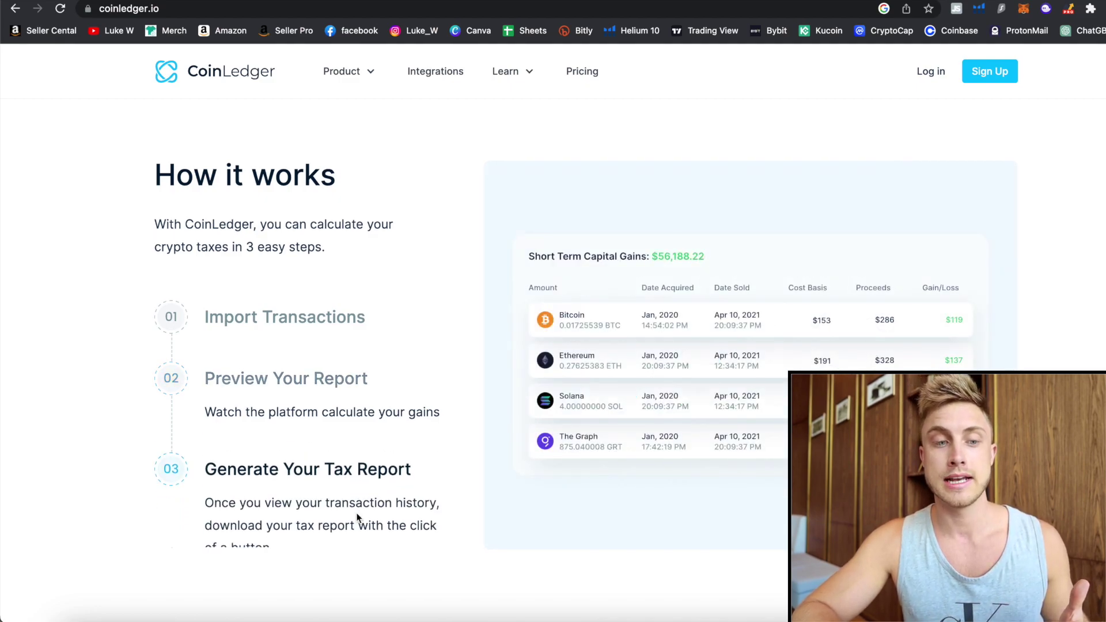
pyautogui.scroll(-2, 106, 482)
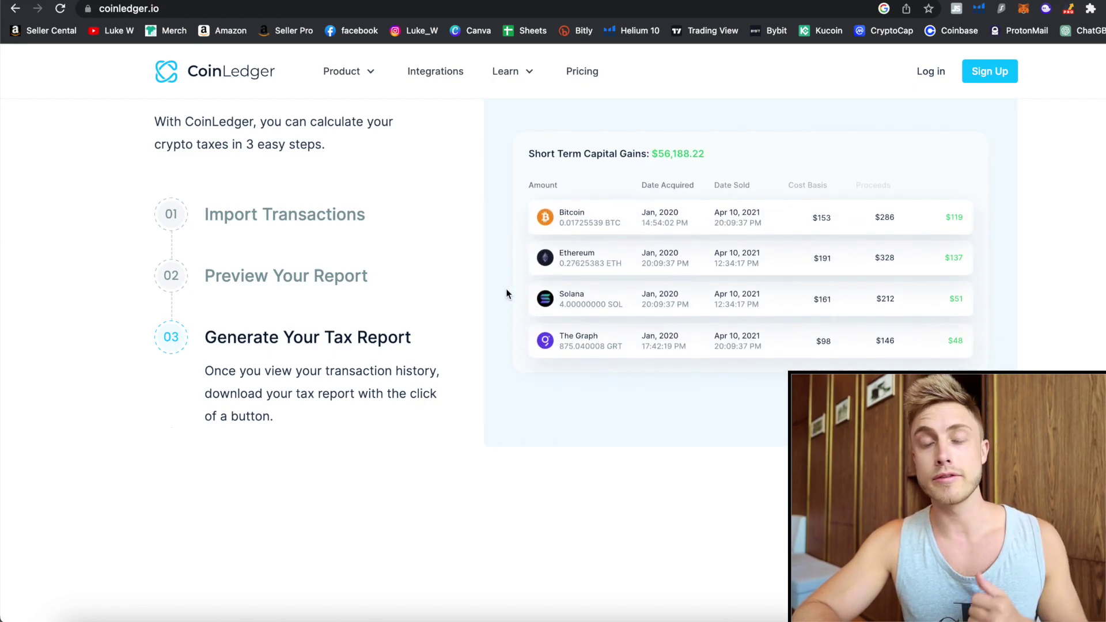
pyautogui.scroll(-10, 508, 293)
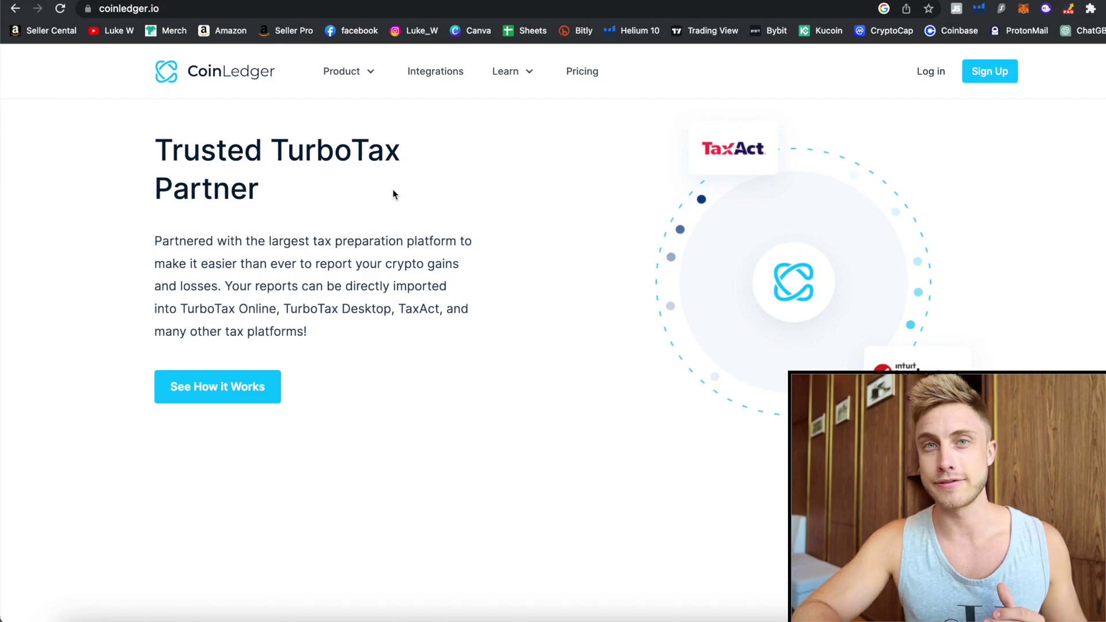
# Scroll through the homepage feature sections and back toward the top.
pyautogui.scroll(1, 394, 195)
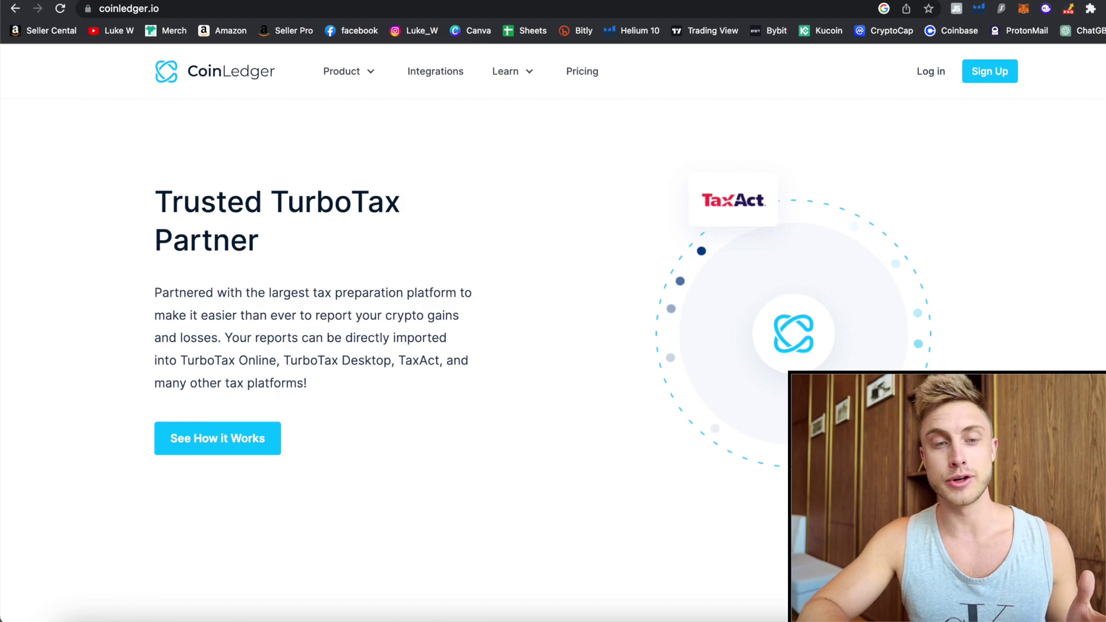
pyautogui.scroll(-8, 217, 321)
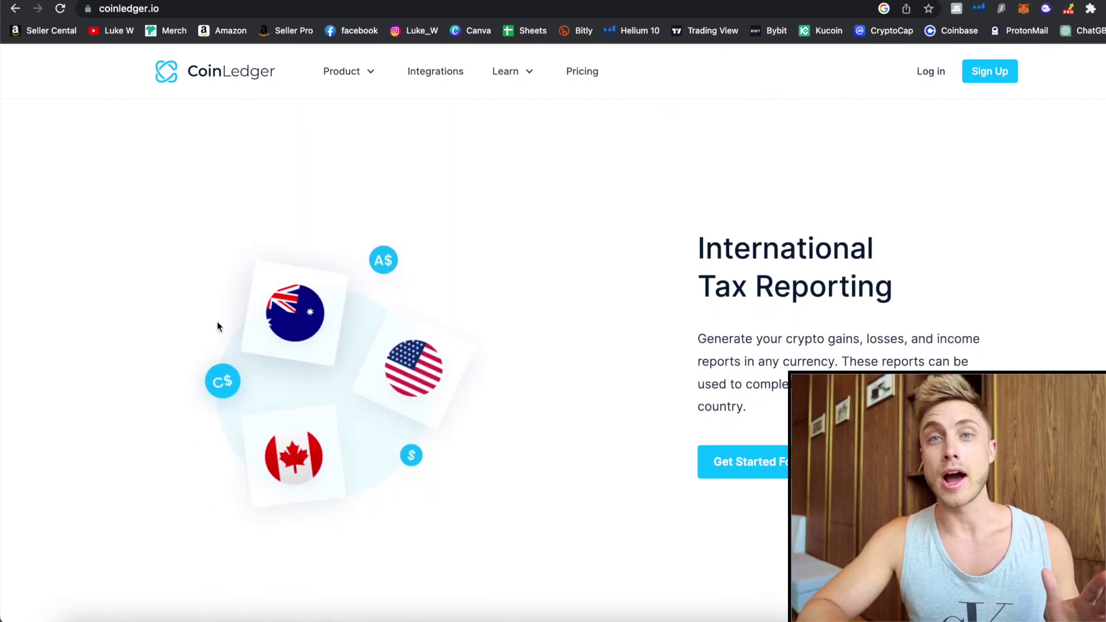
pyautogui.scroll(-2, 217, 322)
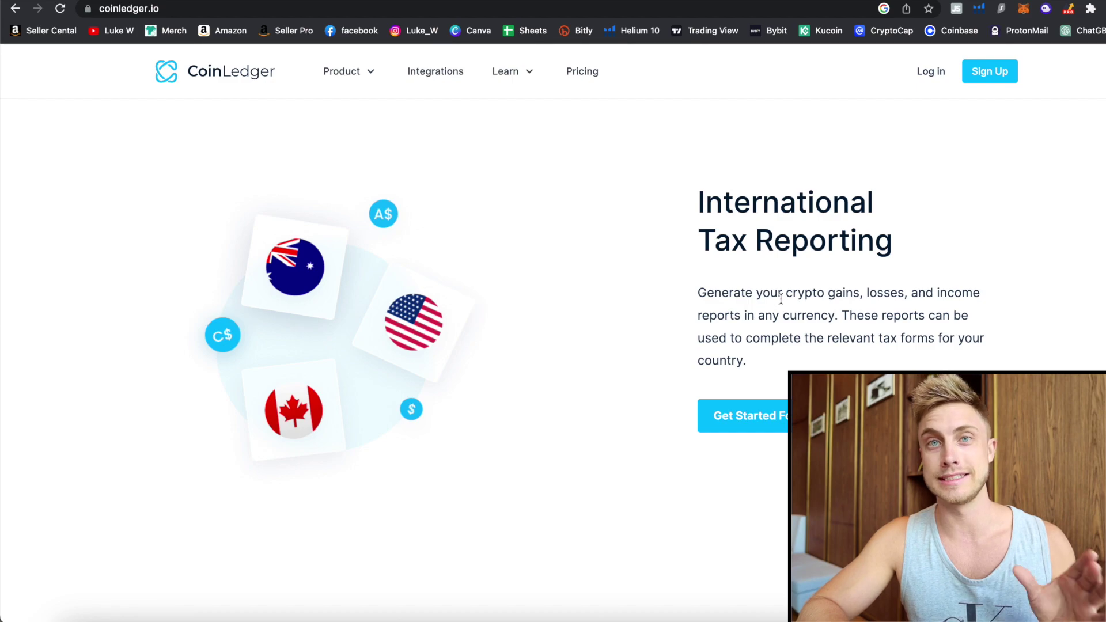
pyautogui.scroll(1, 657, 372)
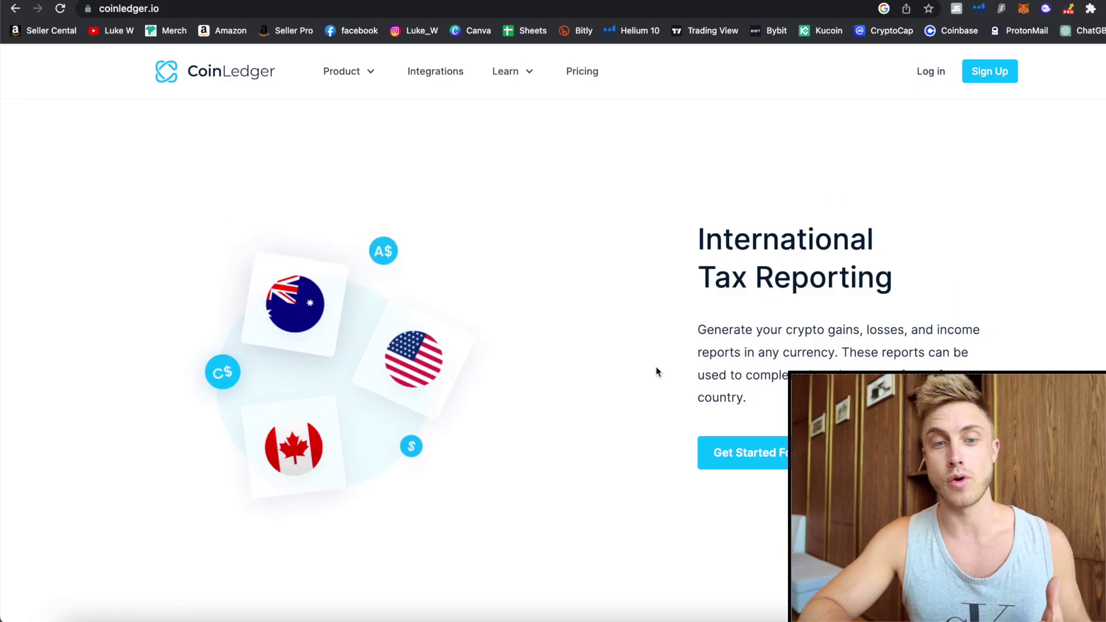
pyautogui.scroll(-10, 656, 371)
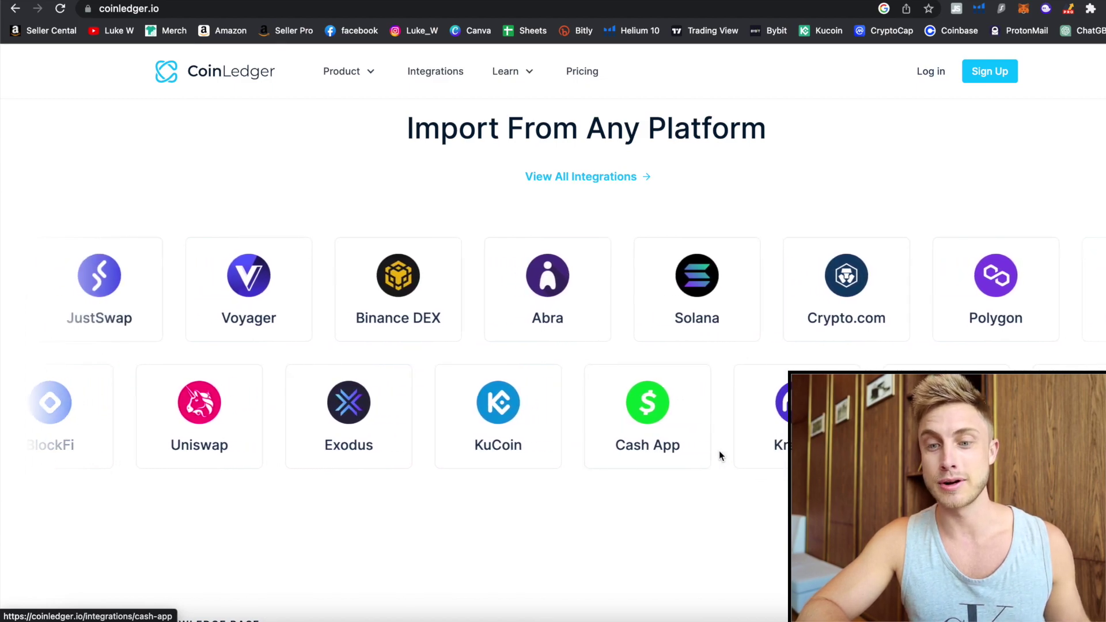
pyautogui.scroll(-10, 718, 513)
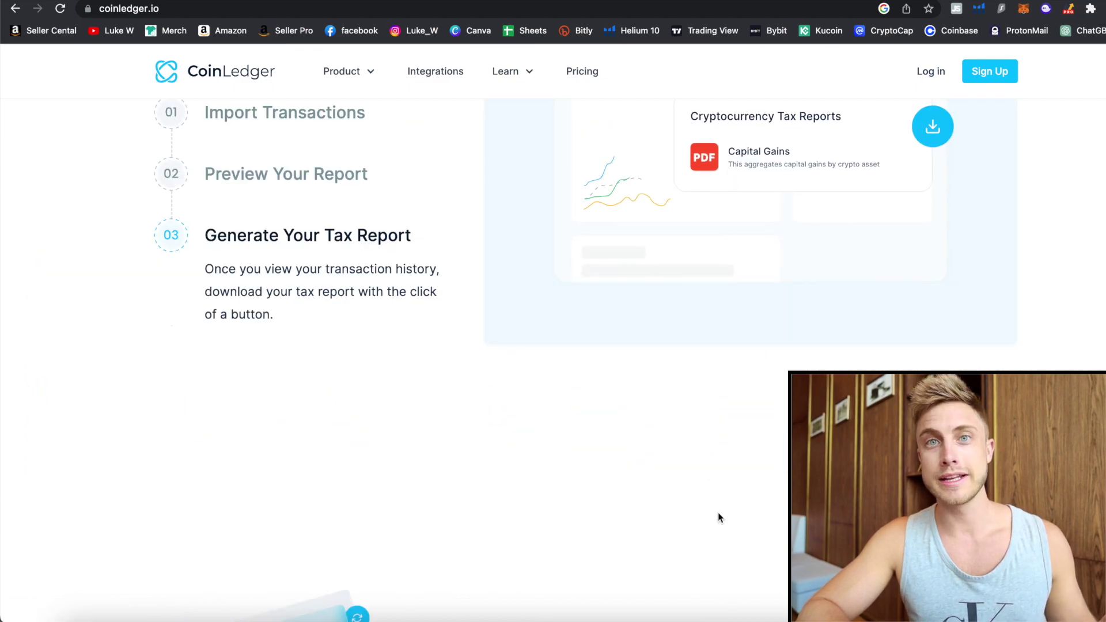
pyautogui.scroll(15, 718, 513)
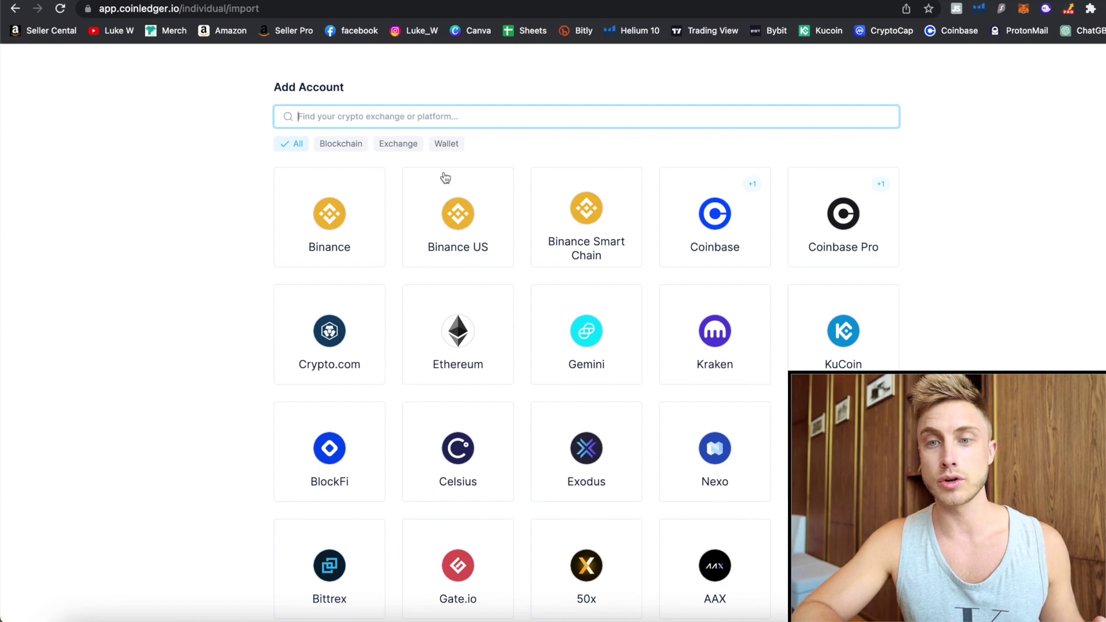
# Search 'meta' in Add Account and add a MetaMask wallet as MetaMask #2.
pyautogui.scroll(-1, 720, 384)
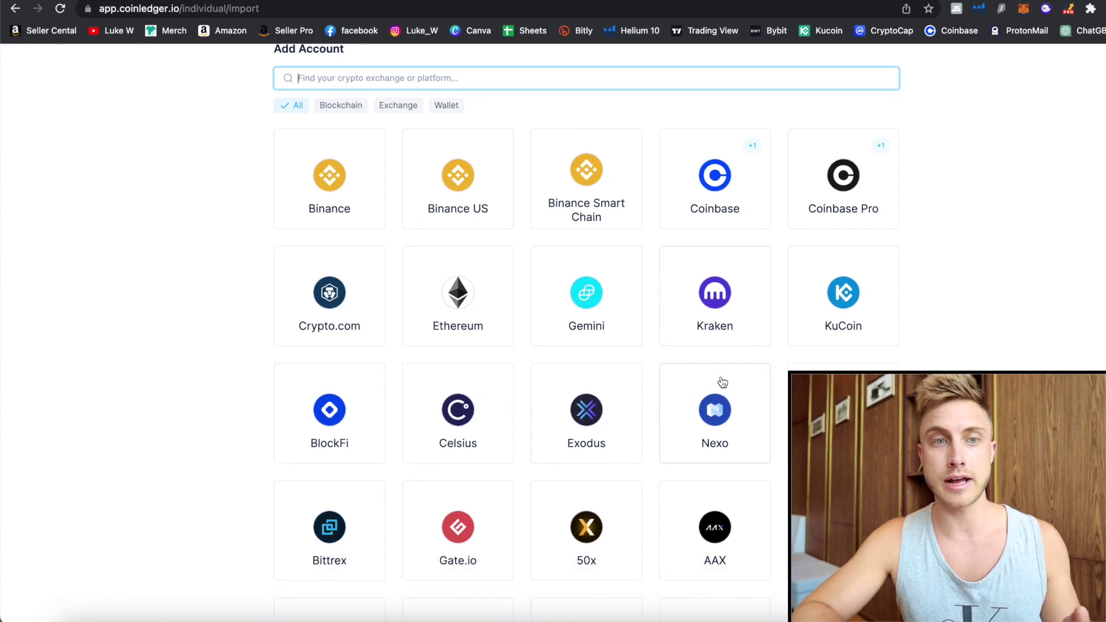
pyautogui.write('meta')
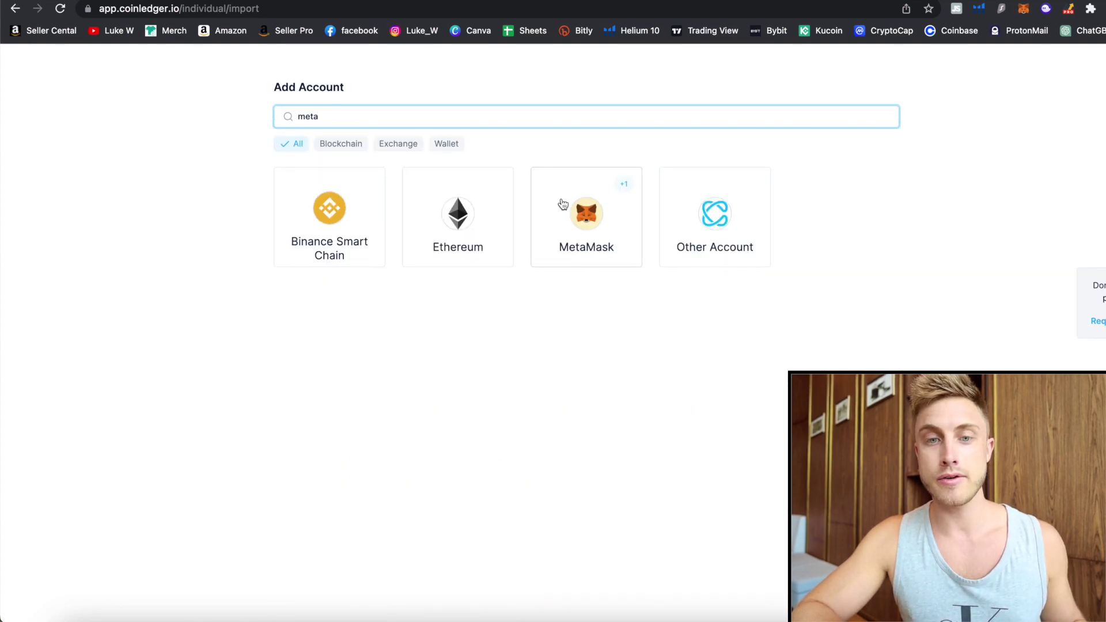
pyautogui.click(579, 218)
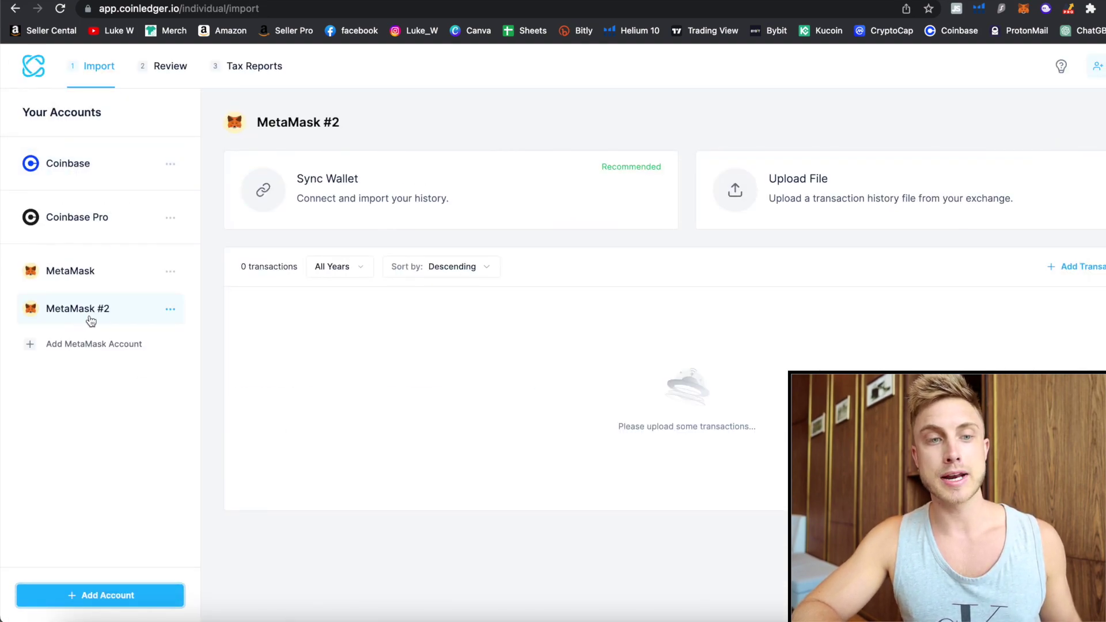
# Copy the MetaMask wallet's public address and open MetaMask #2's sync form.
pyautogui.click(1024, 9)
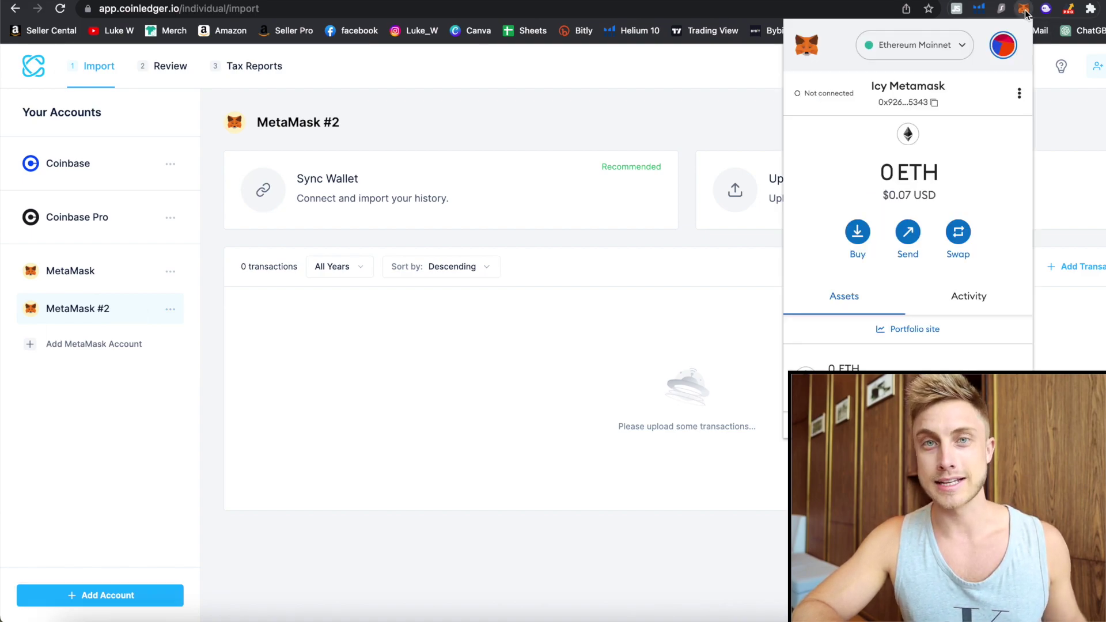
pyautogui.click(929, 105)
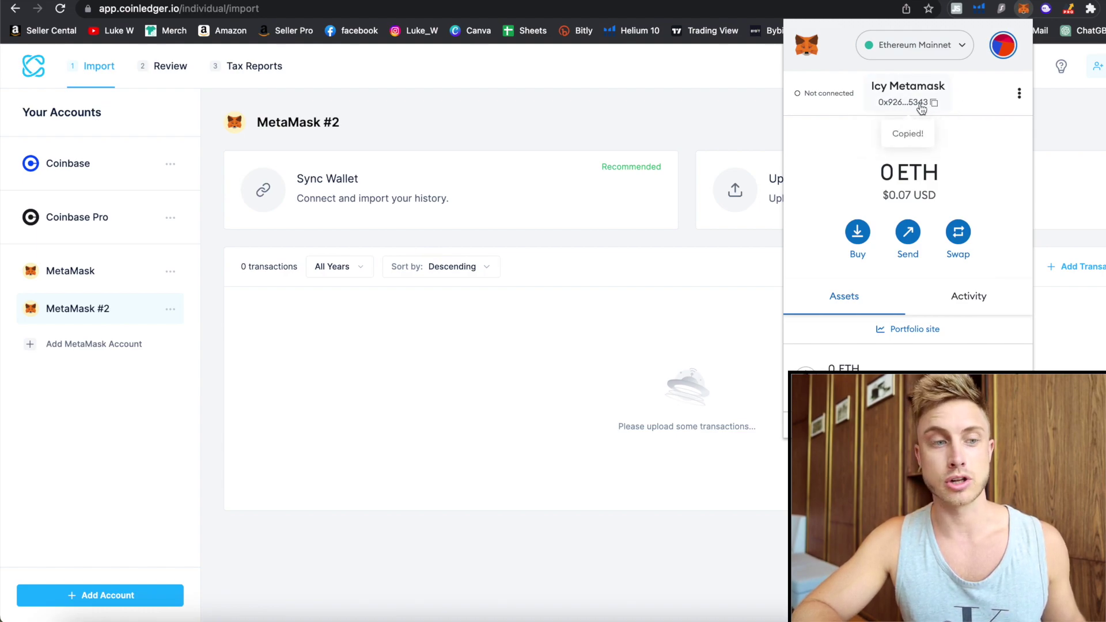
pyautogui.click(500, 209)
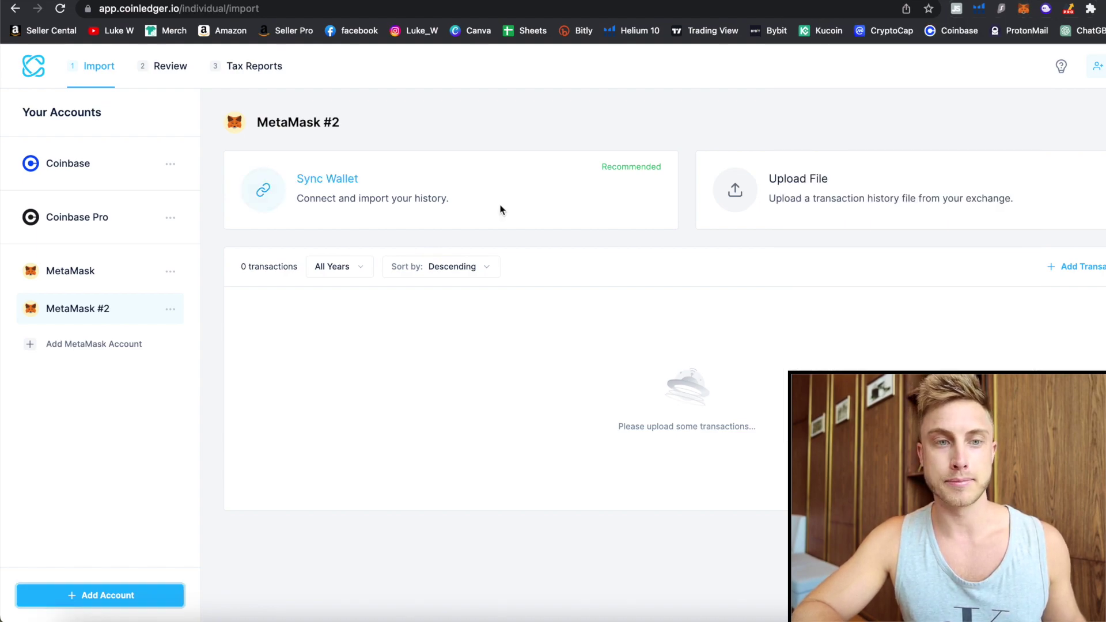
pyautogui.click(337, 182)
pyautogui.click(1023, 9)
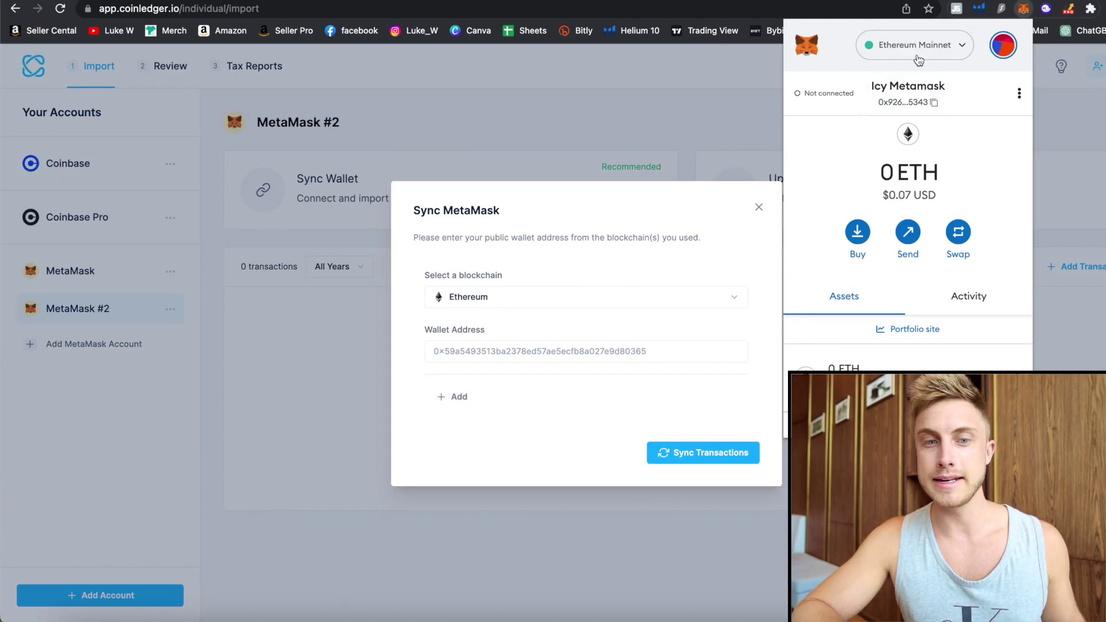
pyautogui.click(948, 55)
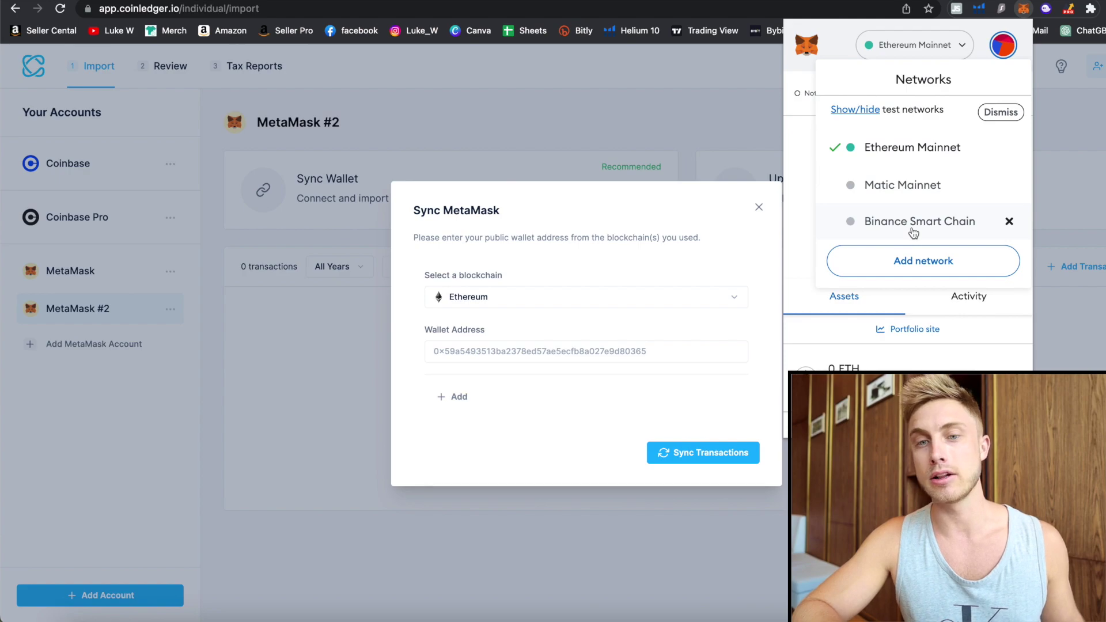
# Keep Ethereum as the blockchain, paste the wallet address and sync its transactions.
pyautogui.click(633, 242)
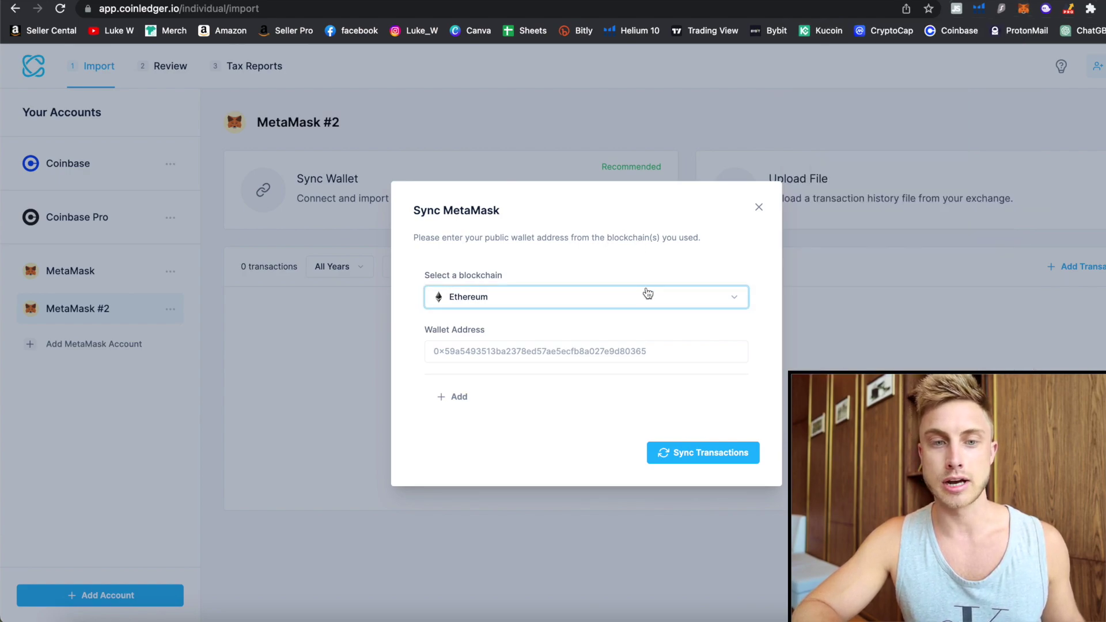
pyautogui.click(649, 297)
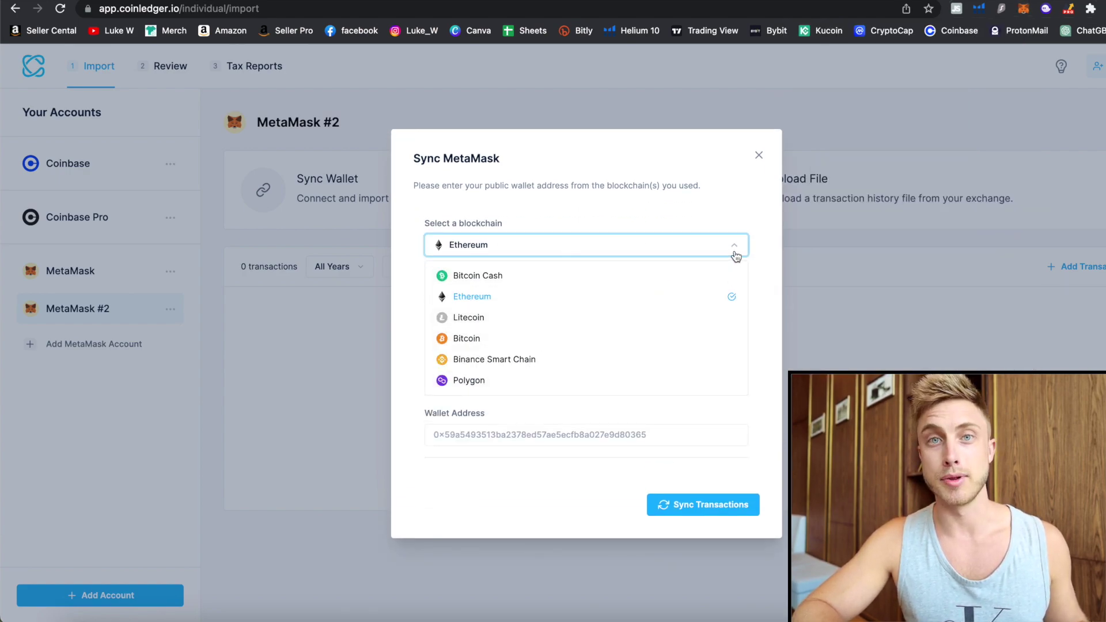
pyautogui.click(736, 248)
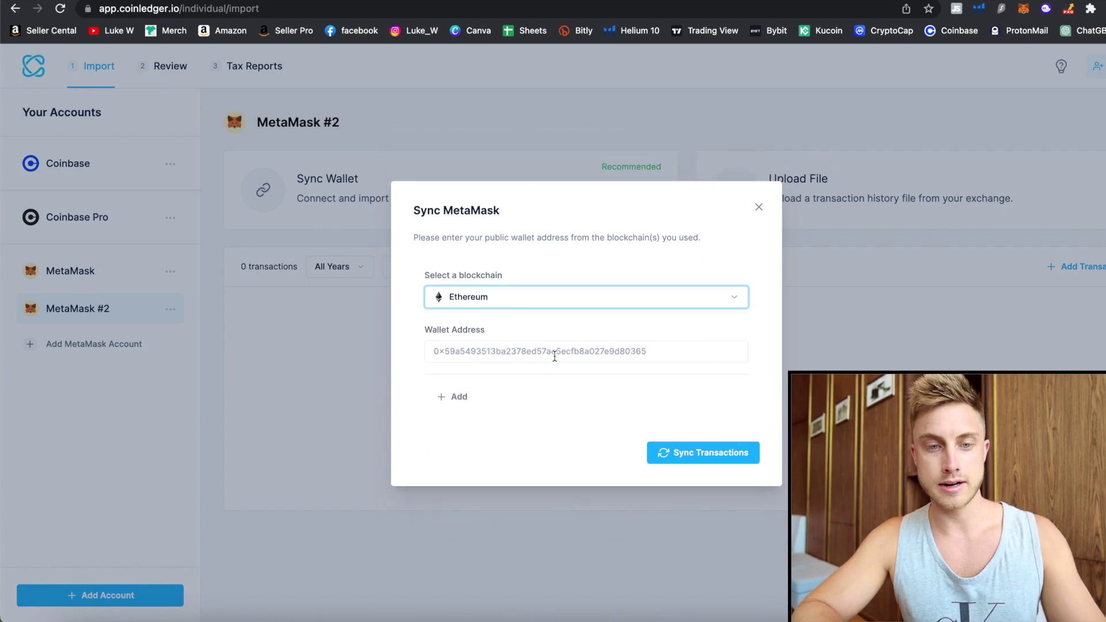
pyautogui.click(478, 351)
pyautogui.press('super+v')
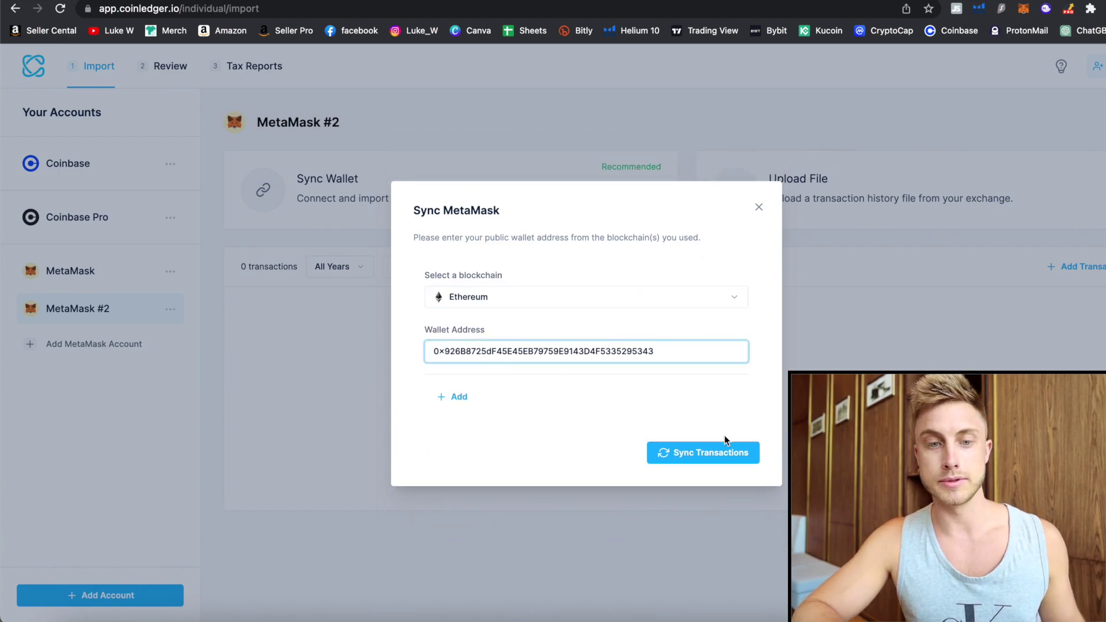
pyautogui.click(681, 453)
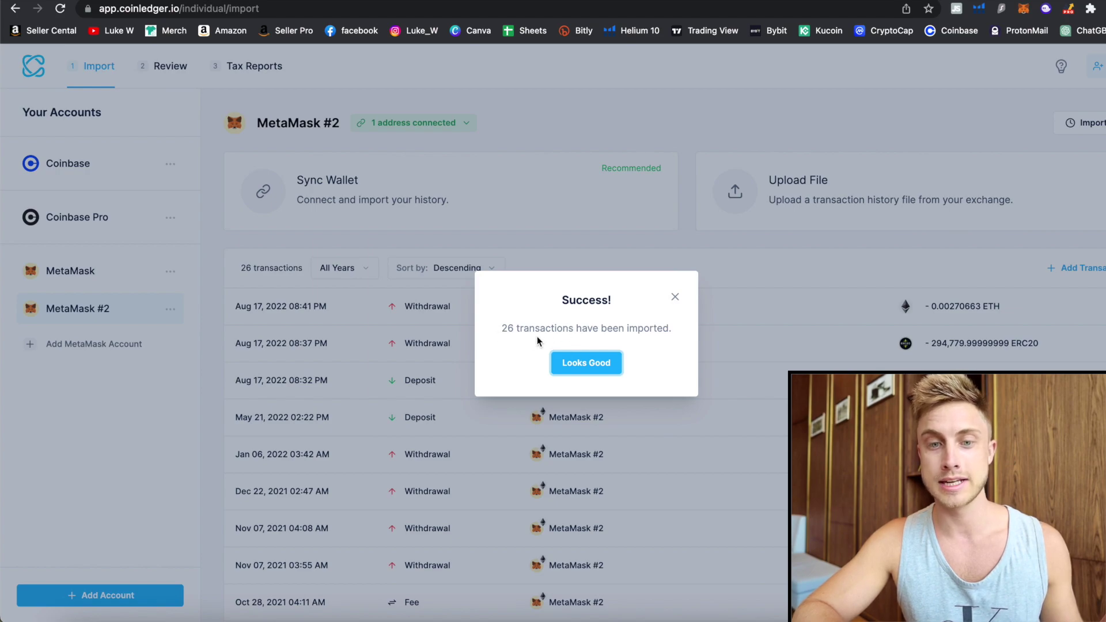
# Dismiss the MetaMask import success message and add a Coinbase #2 account.
pyautogui.click(604, 365)
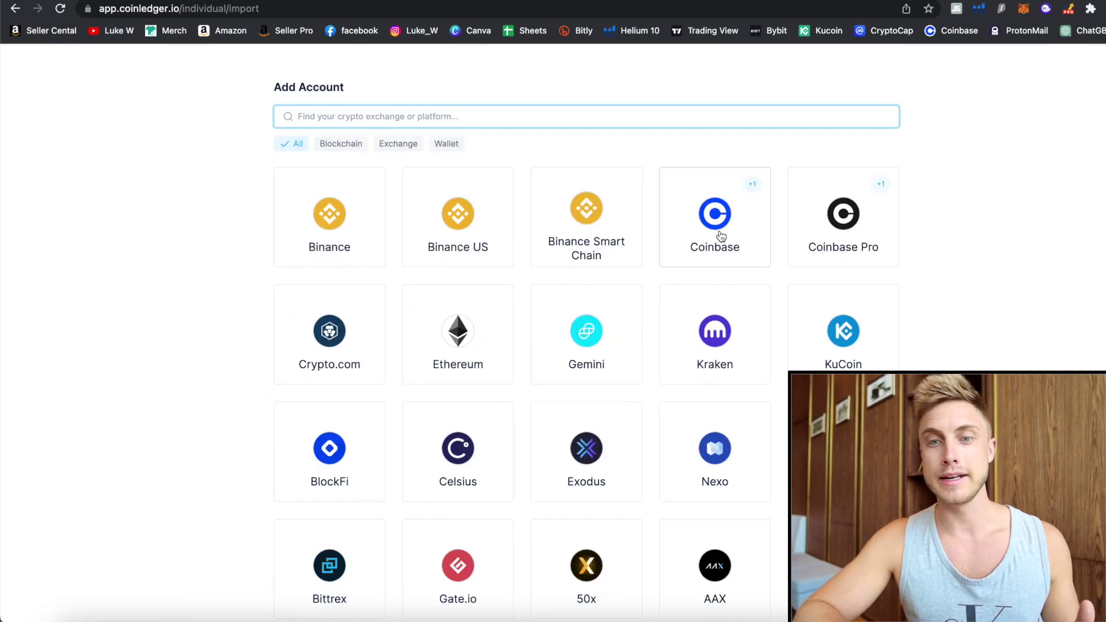
pyautogui.click(717, 220)
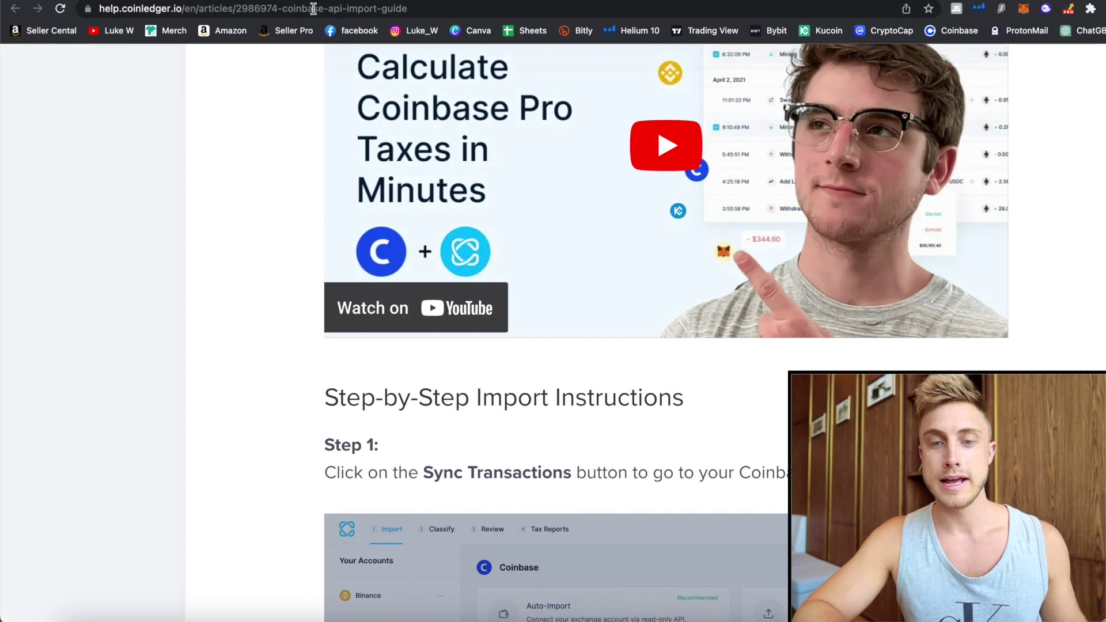
pyautogui.scroll(-7, 288, 340)
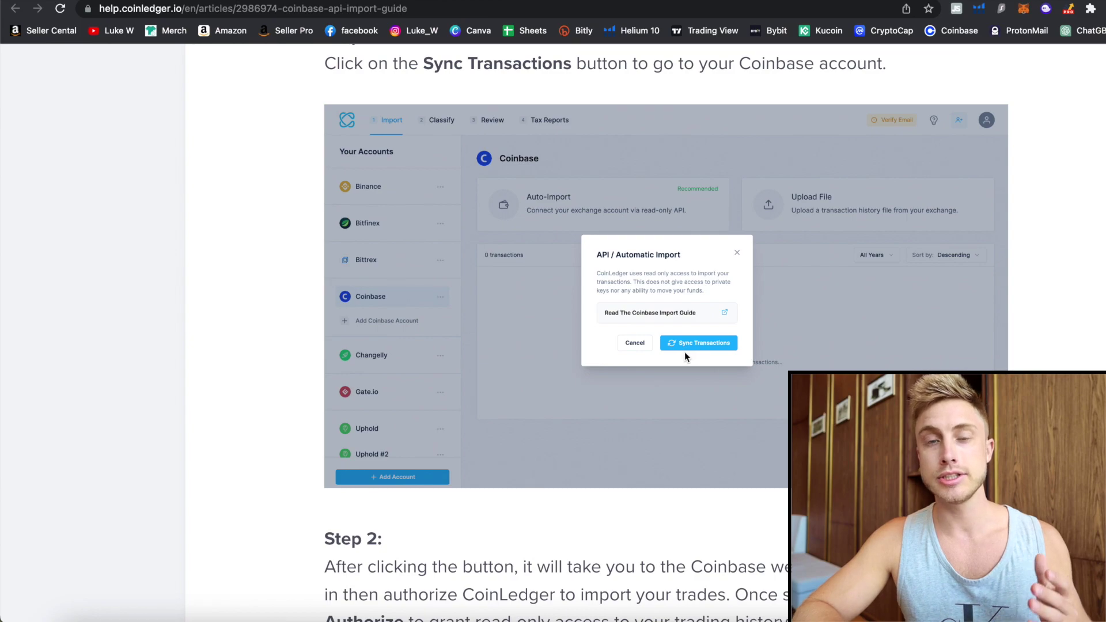
pyautogui.scroll(-8, 685, 357)
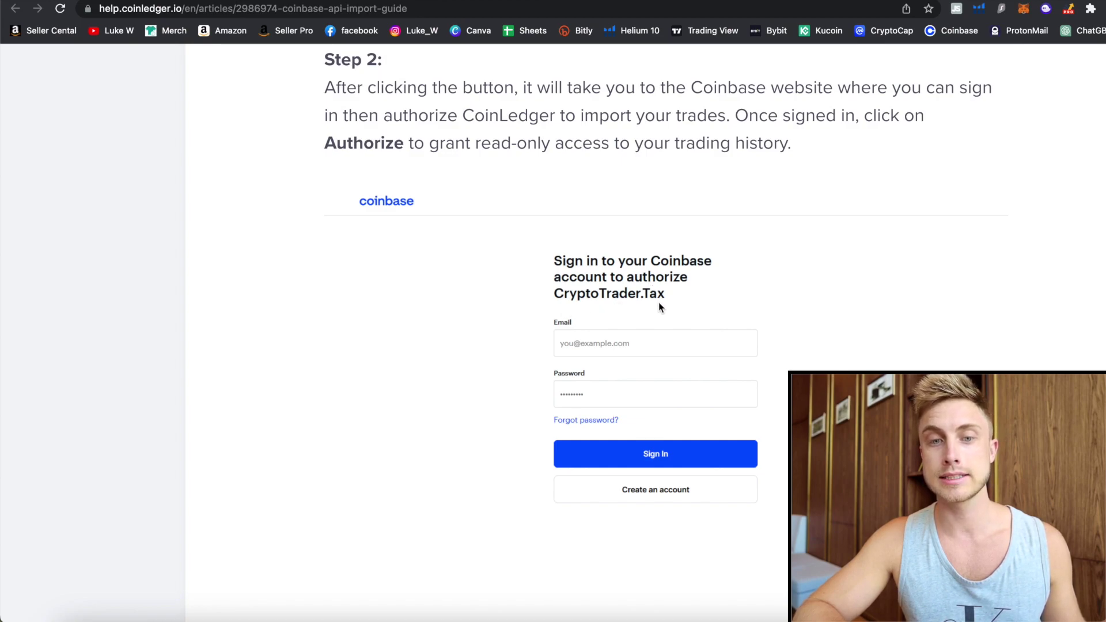
pyautogui.scroll(-5, 659, 306)
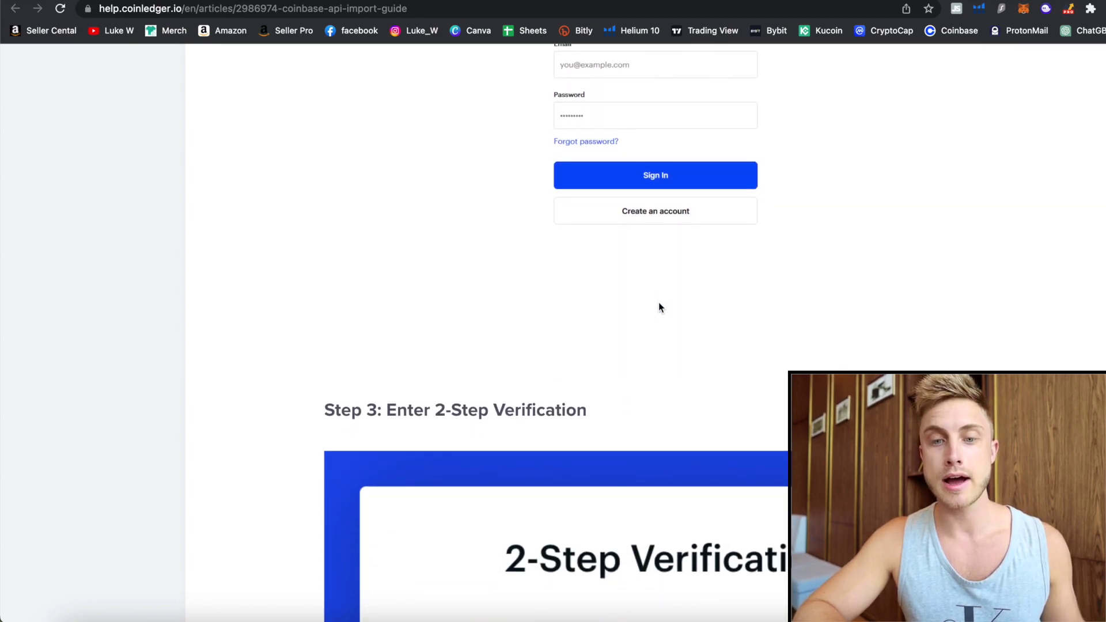
pyautogui.scroll(-7, 659, 307)
pyautogui.scroll(-8, 659, 307)
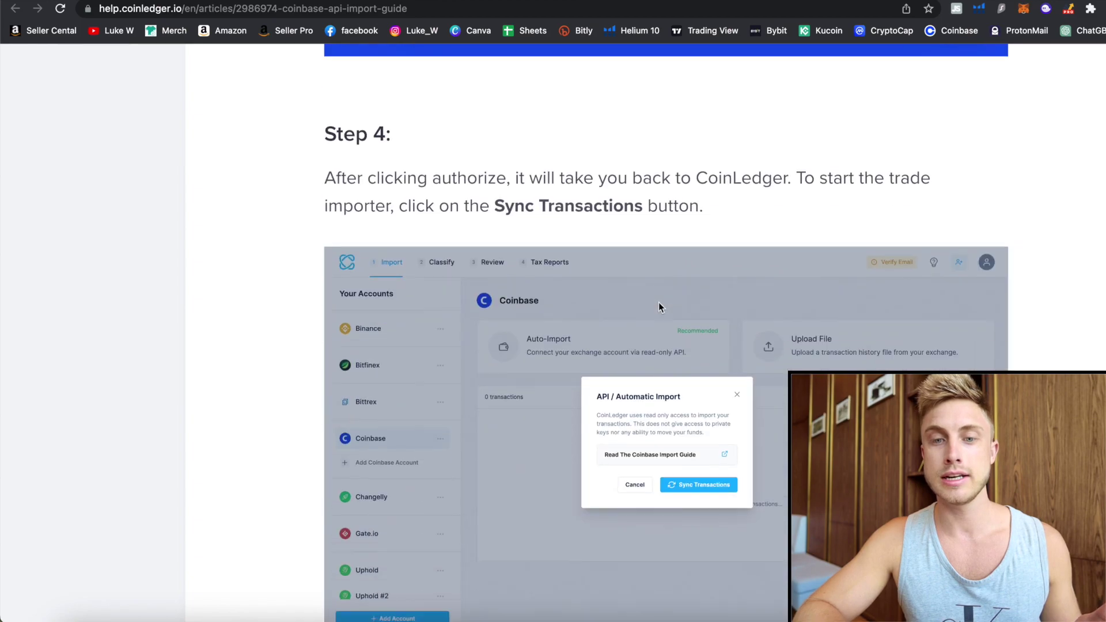
pyautogui.scroll(-3, 659, 305)
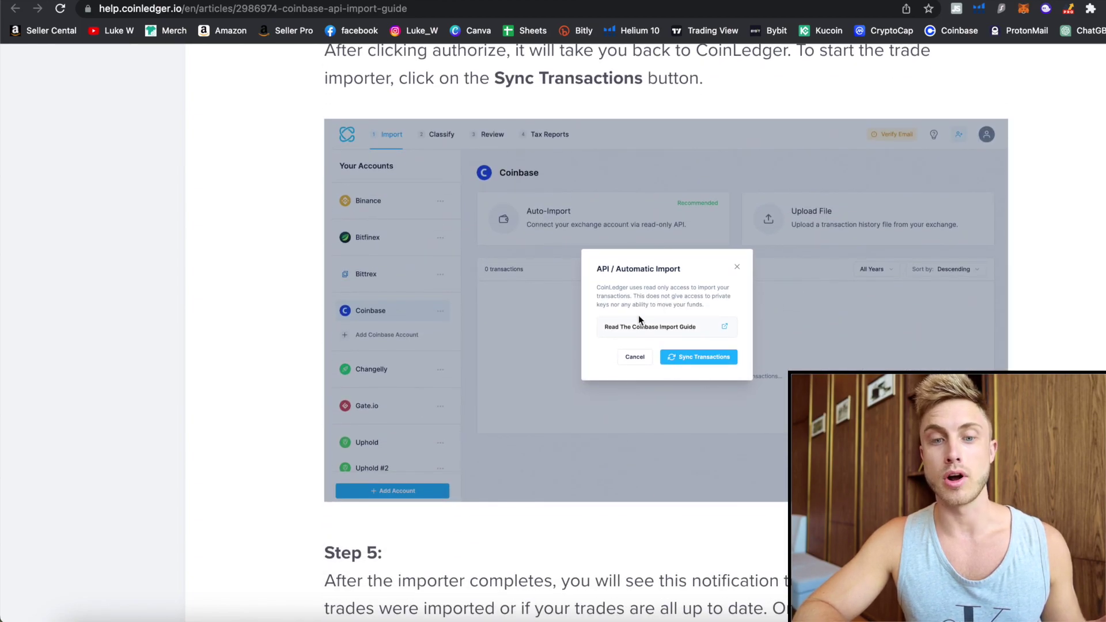
pyautogui.scroll(-3, 638, 316)
pyautogui.scroll(-7, 639, 316)
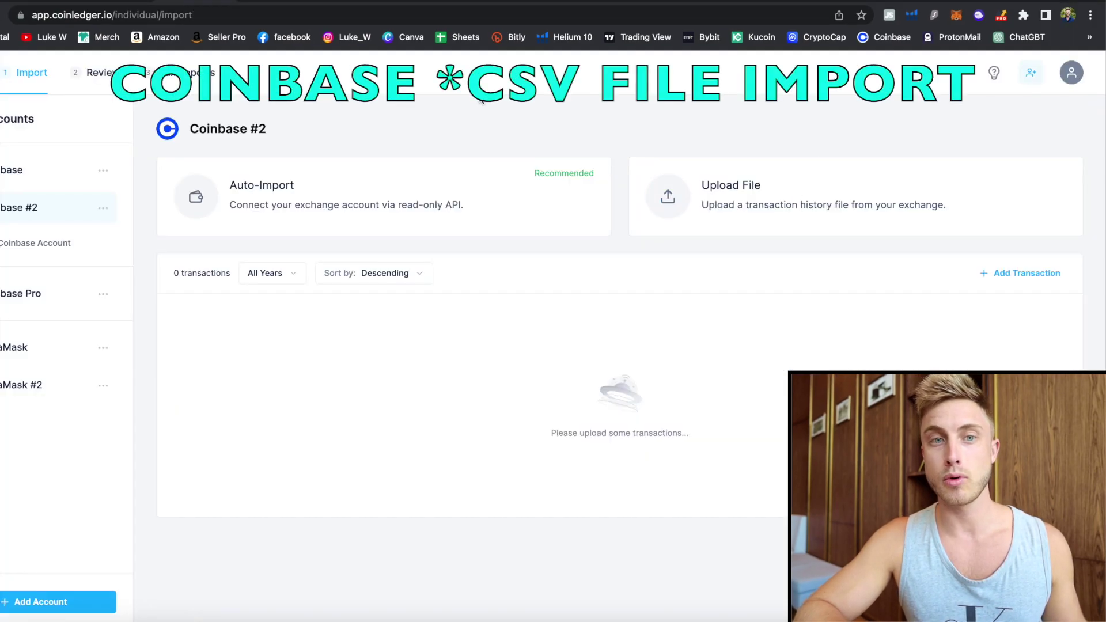
# On Coinbase's Reports page, generate the all-time transaction history CSV and download it.
pyautogui.click(352, 1)
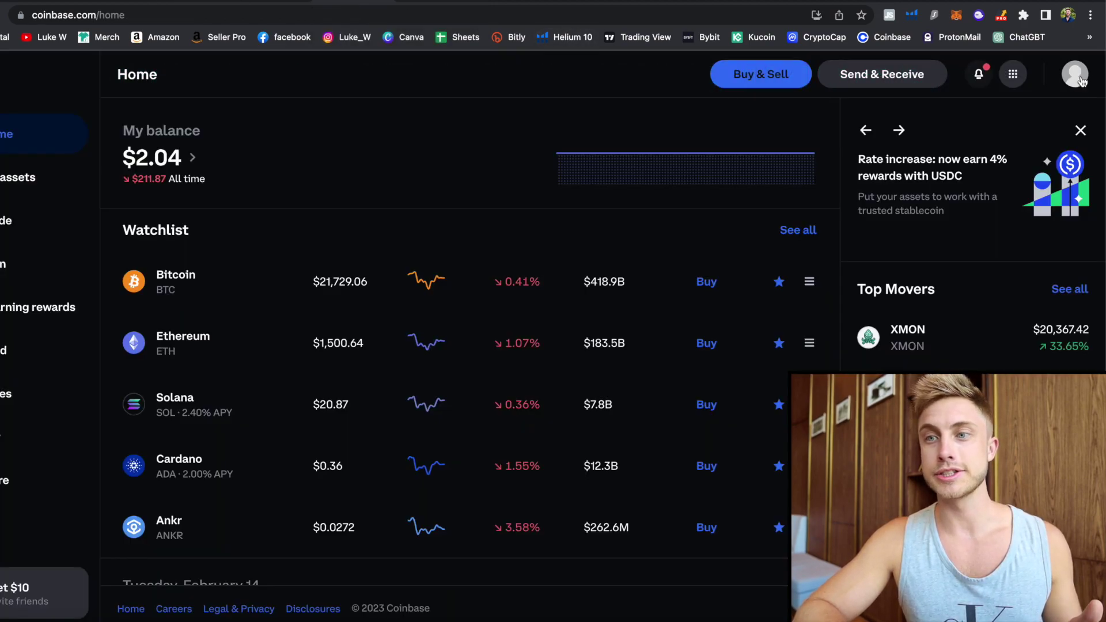
pyautogui.click(1075, 75)
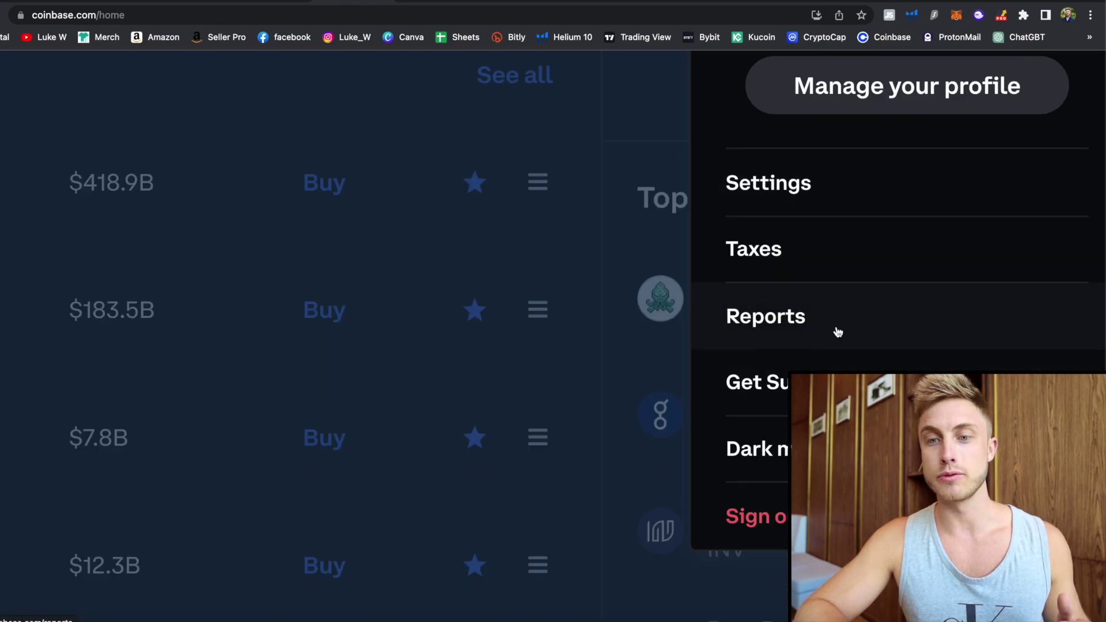
pyautogui.click(835, 327)
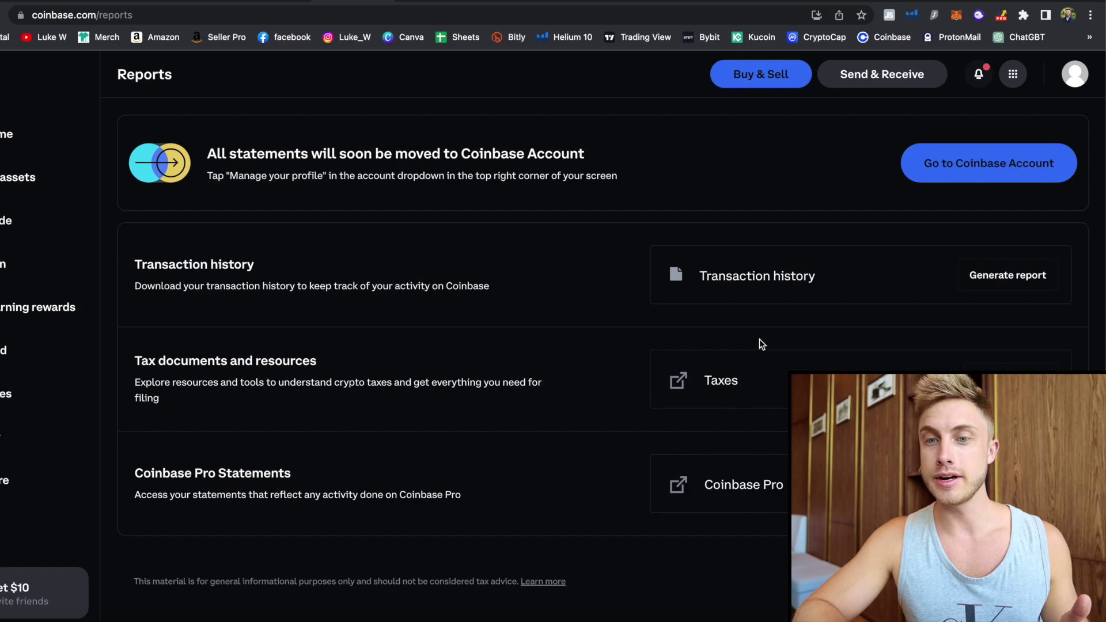
pyautogui.click(990, 279)
pyautogui.click(642, 398)
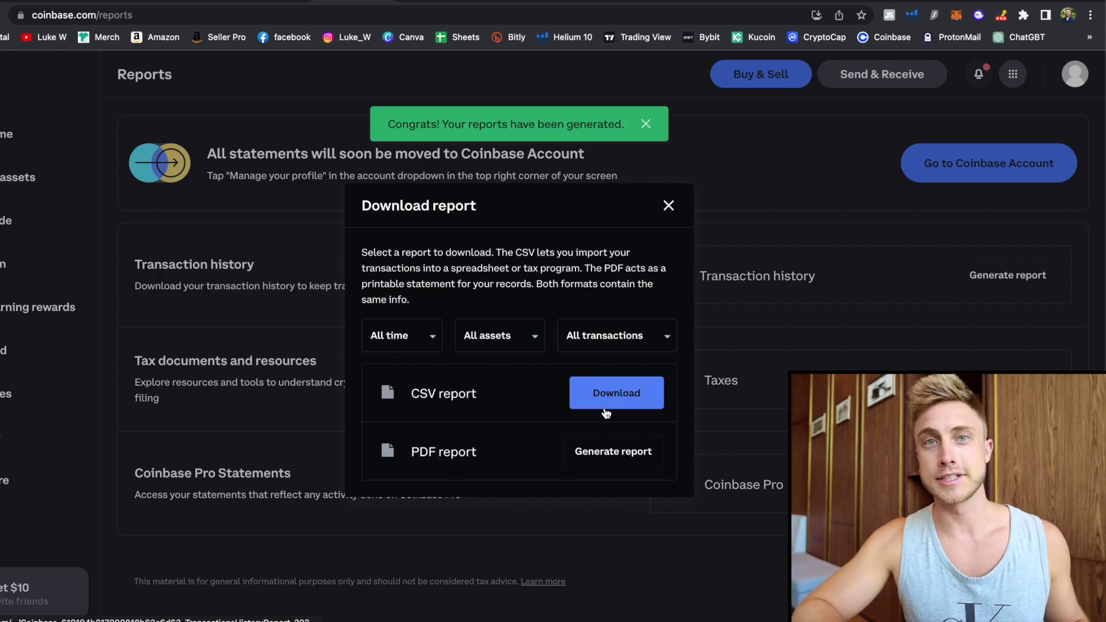
pyautogui.click(634, 398)
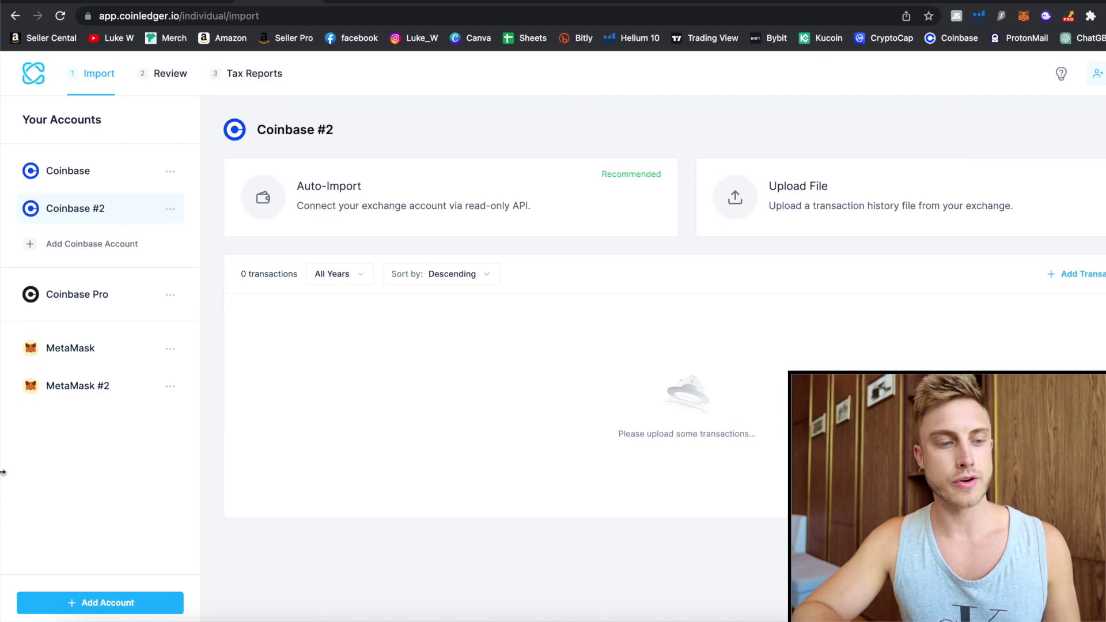
# Upload the downloaded Coinbase CSV from the desktop and accept its 38 transactions.
pyautogui.moveTo(3, 473); pyautogui.dragTo(123, 473)
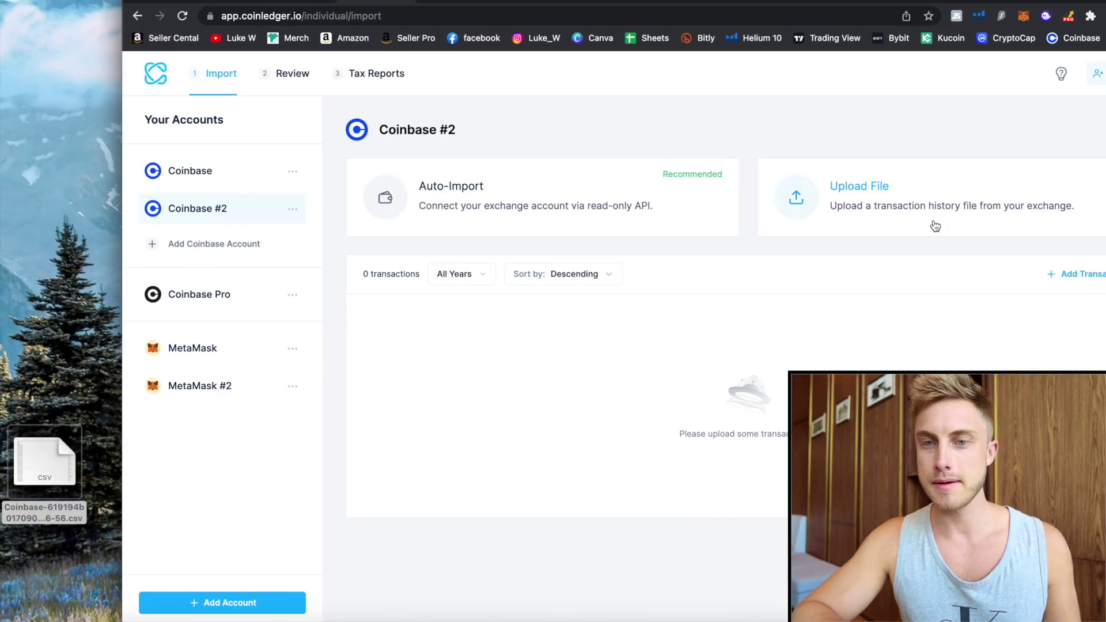
pyautogui.click(896, 199)
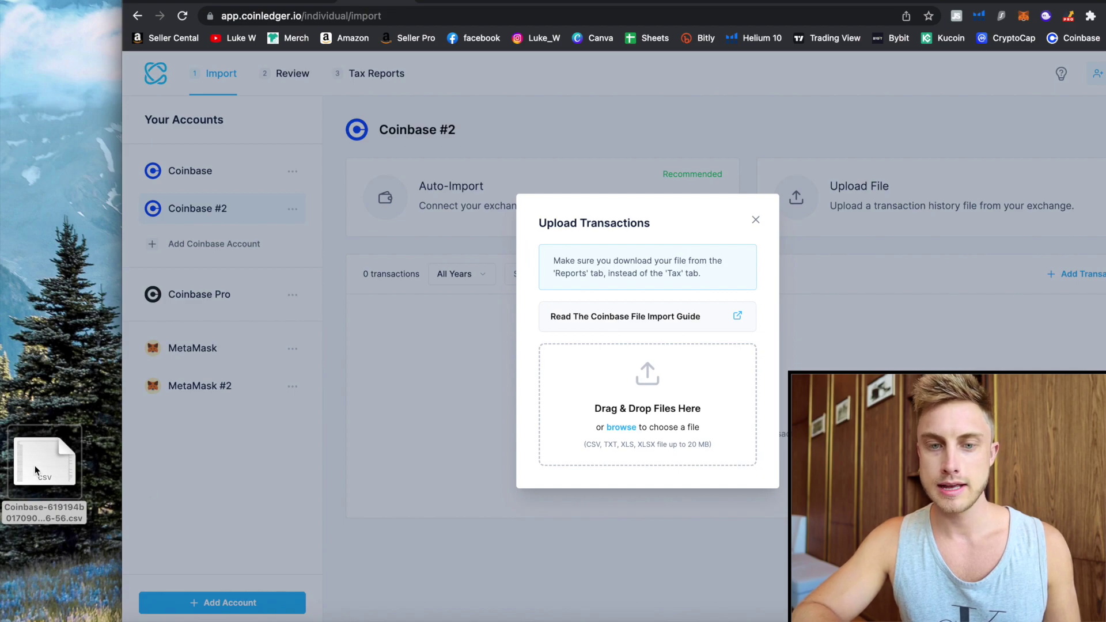
pyautogui.moveTo(43, 461); pyautogui.dragTo(641, 403)
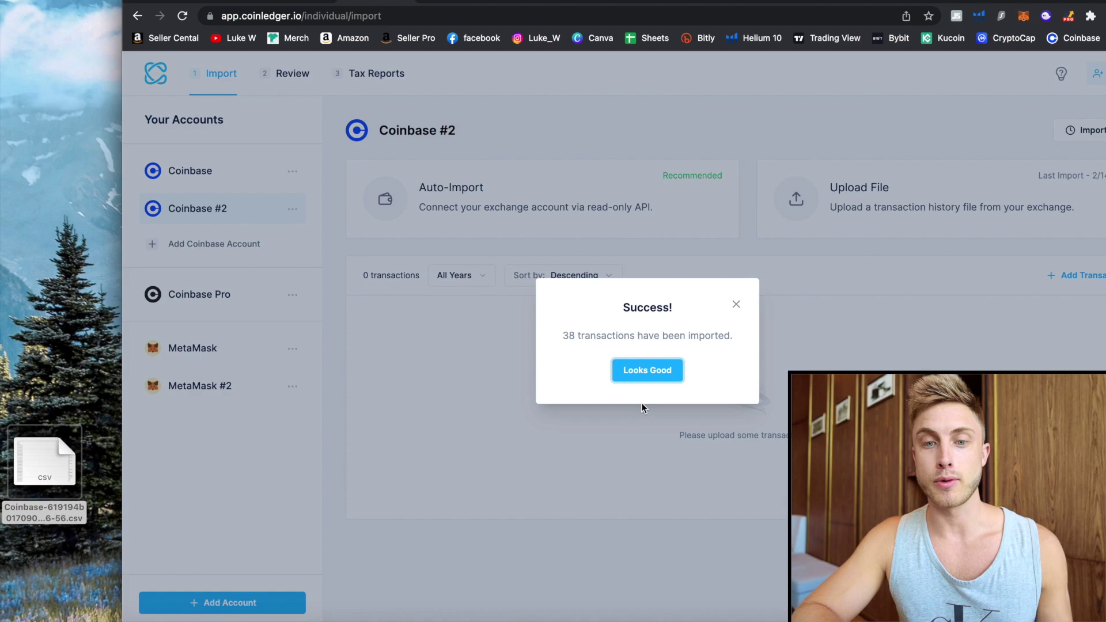
pyautogui.click(650, 375)
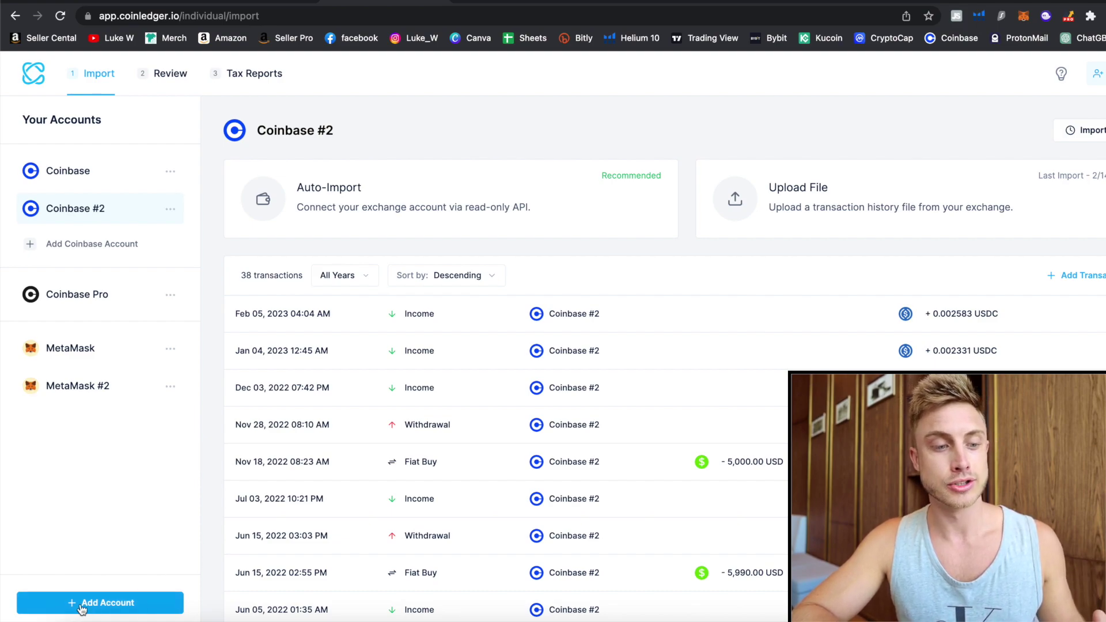
# Add a KuCoin account and choose automatic API import.
pyautogui.click(121, 606)
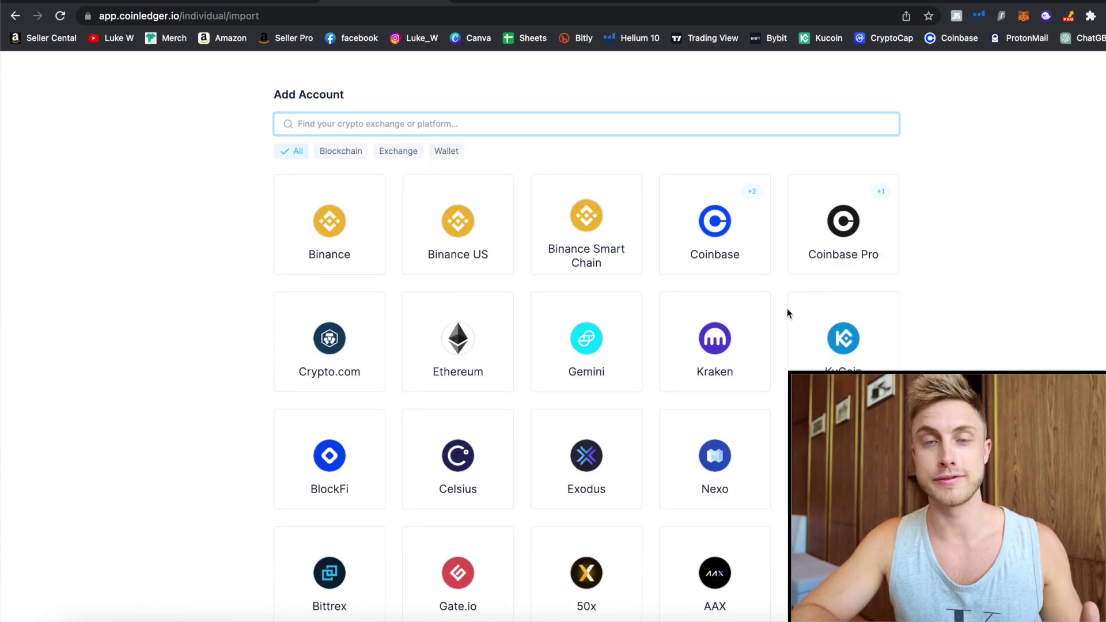
pyautogui.click(841, 336)
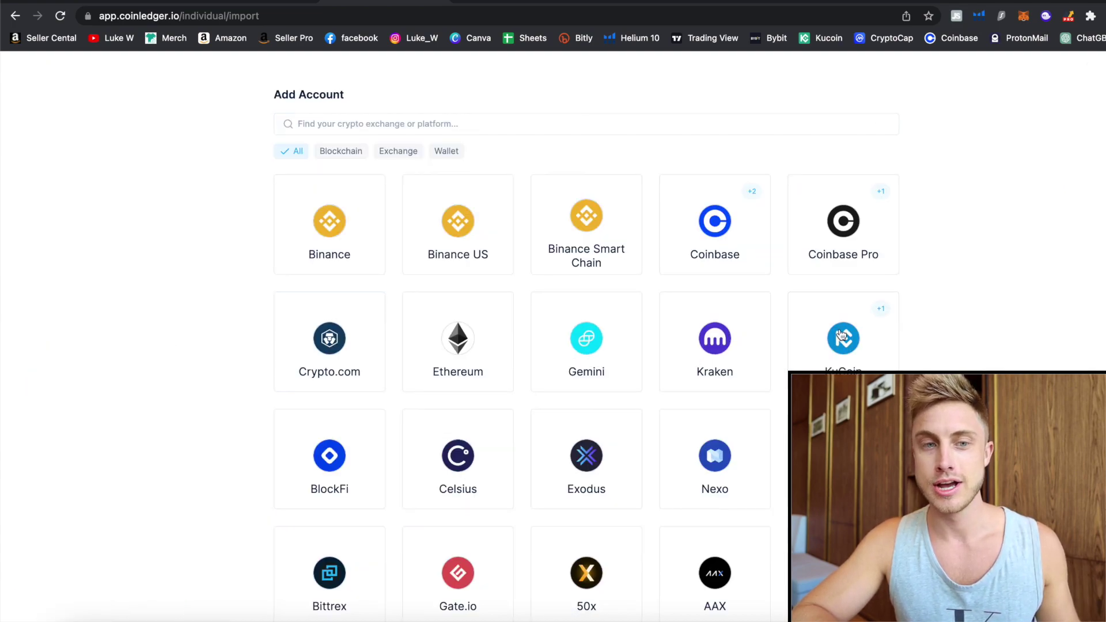
pyautogui.press('Escape')
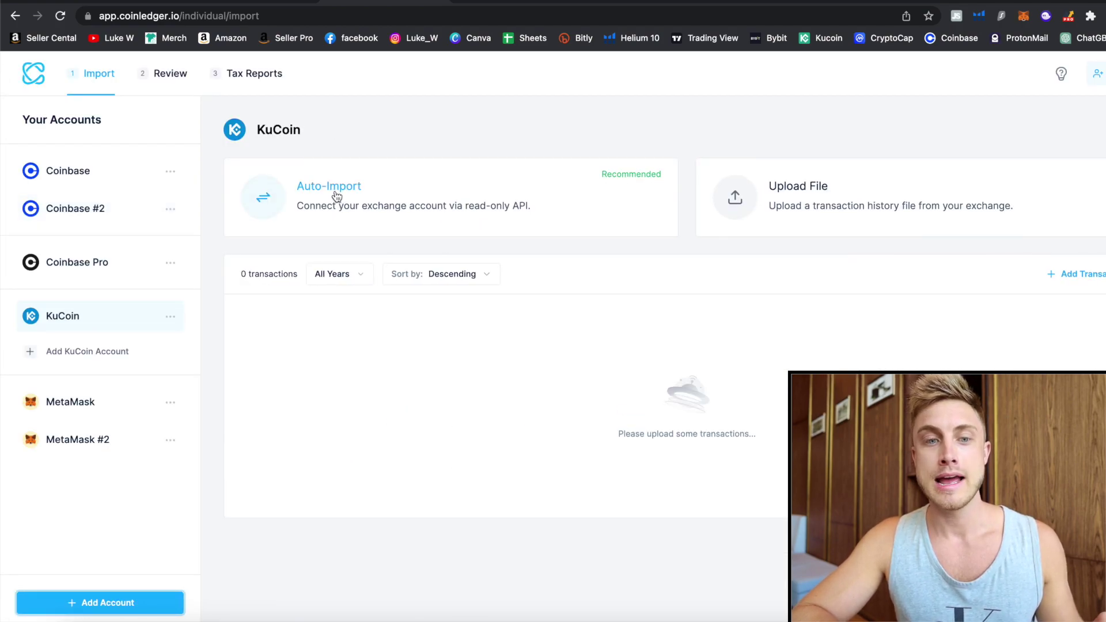
pyautogui.click(338, 202)
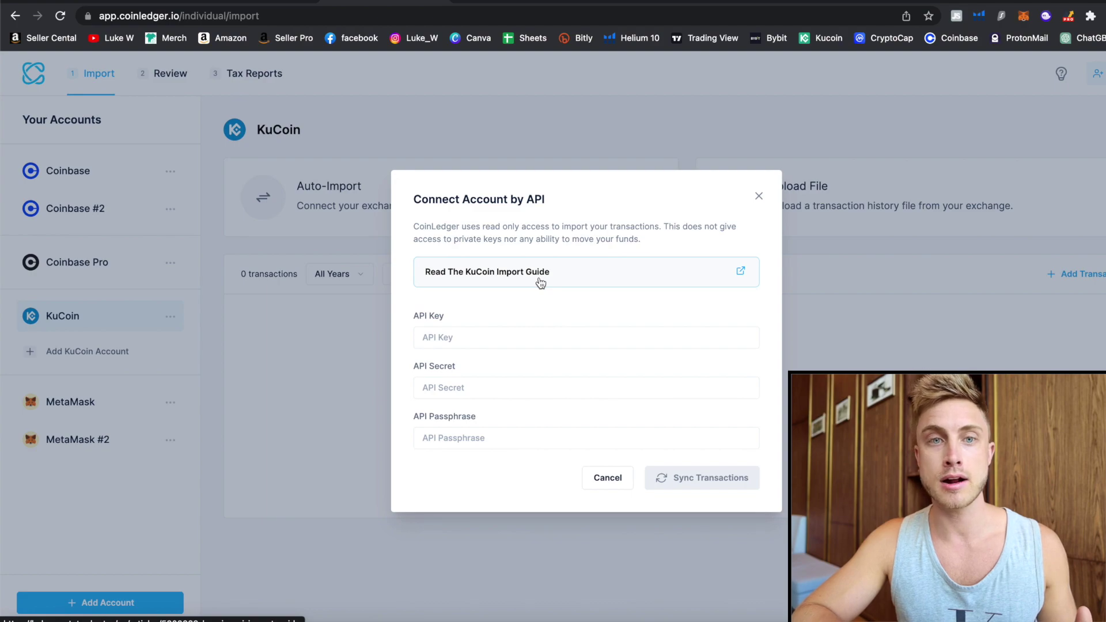
# Read through the KuCoin API import guide article.
pyautogui.click(500, 2)
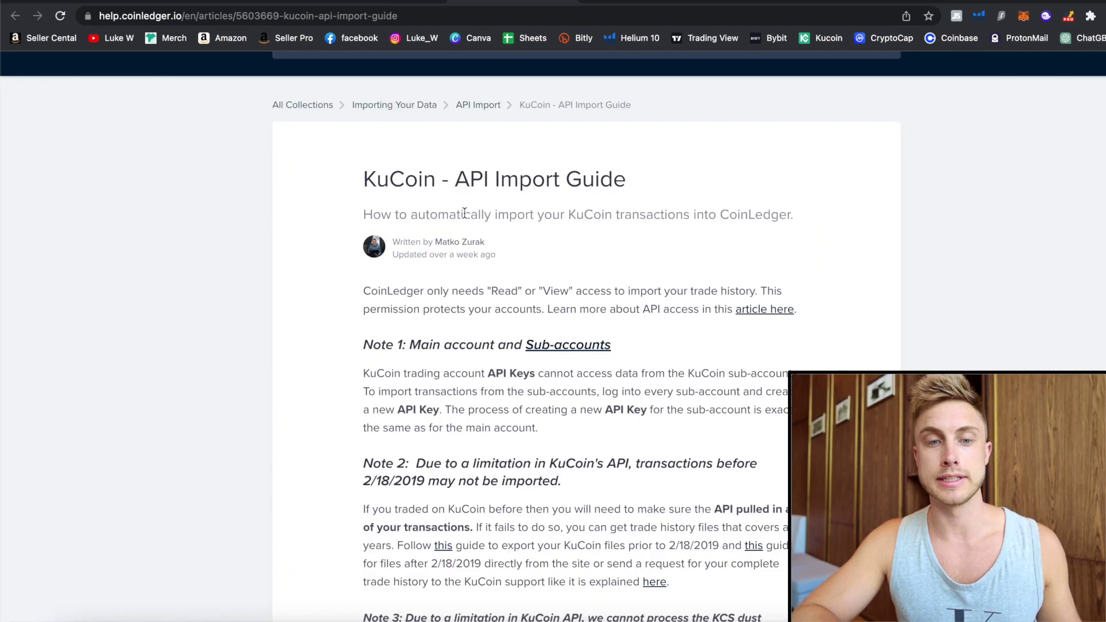
pyautogui.scroll(-13, 263, 315)
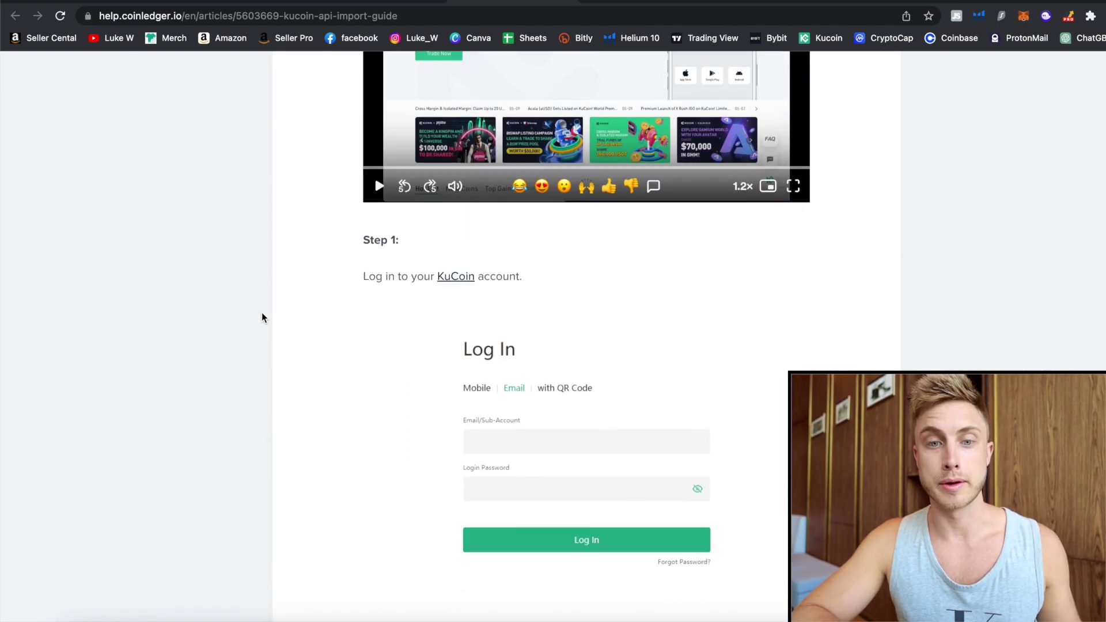
pyautogui.scroll(4, 262, 317)
pyautogui.scroll(-5, 513, 334)
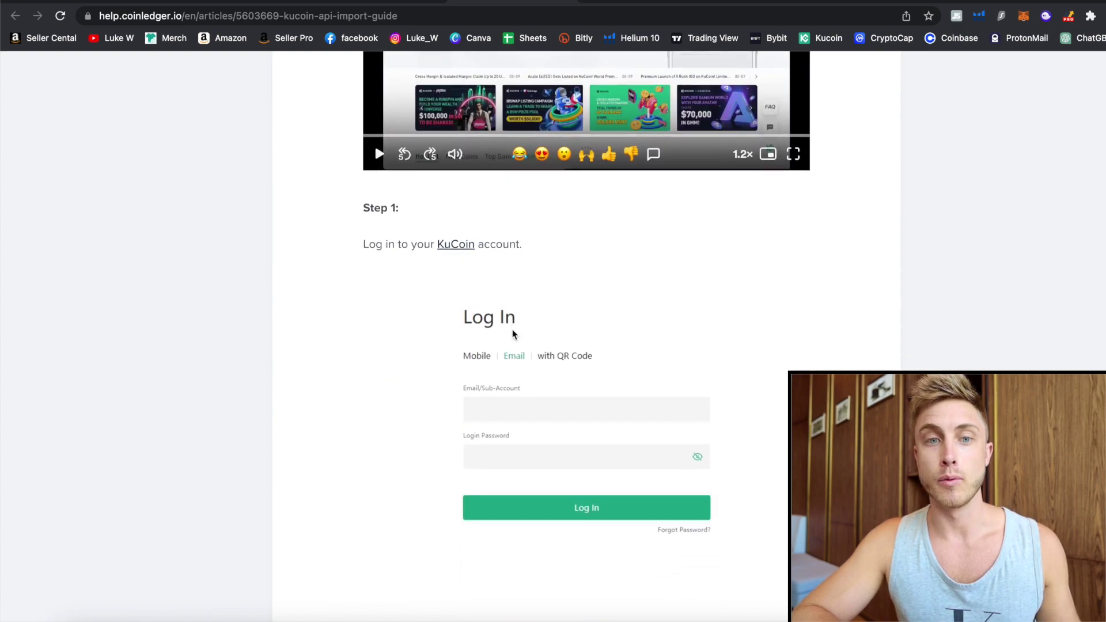
pyautogui.scroll(-3, 513, 331)
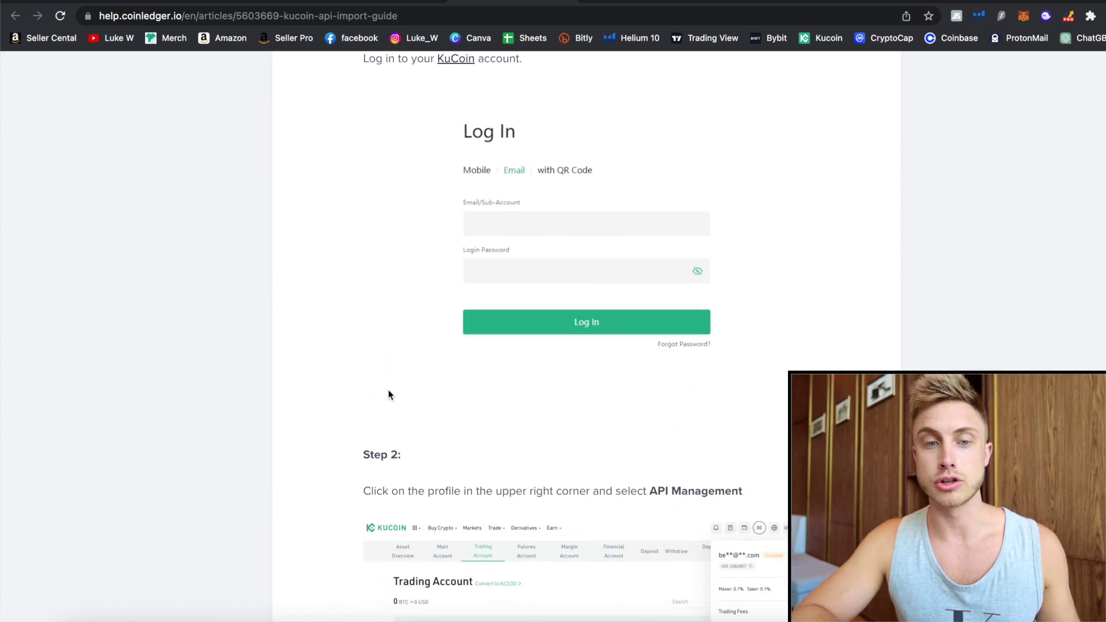
pyautogui.scroll(5, 543, 282)
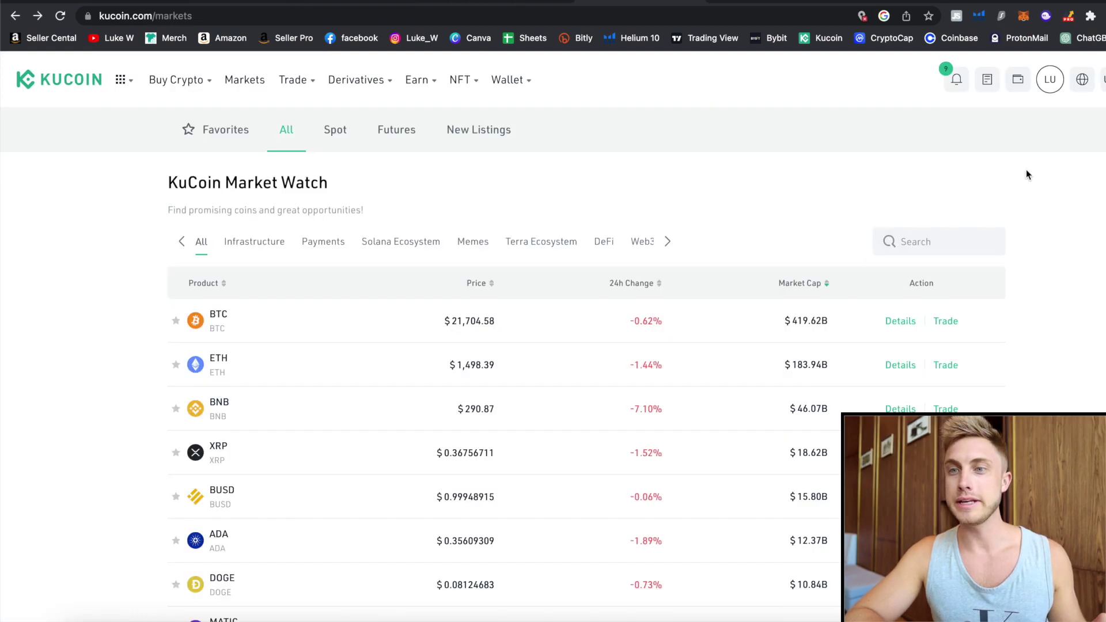
# Start a new API in KuCoin's API management and name it 'Coin Ledger'.
pyautogui.moveTo(1051, 80)
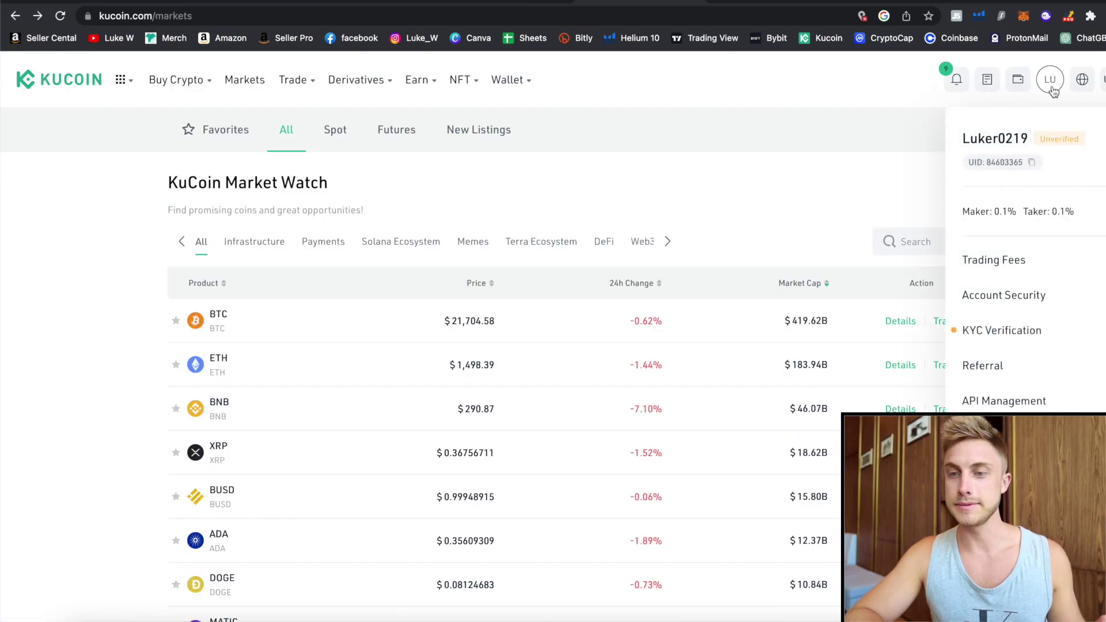
pyautogui.click(1030, 406)
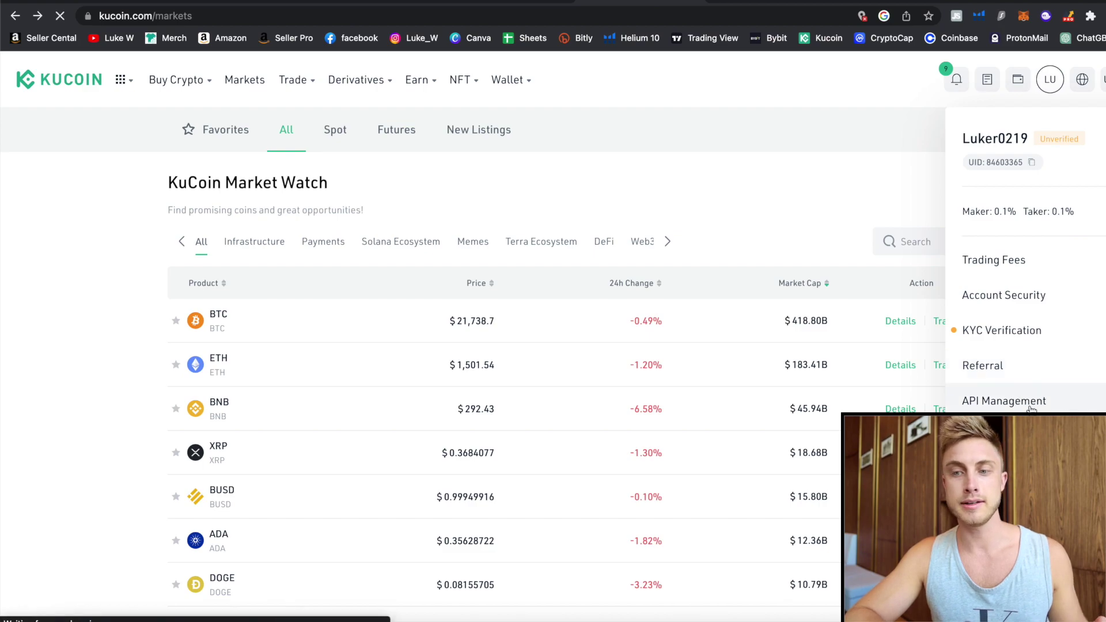
pyautogui.click(202, 345)
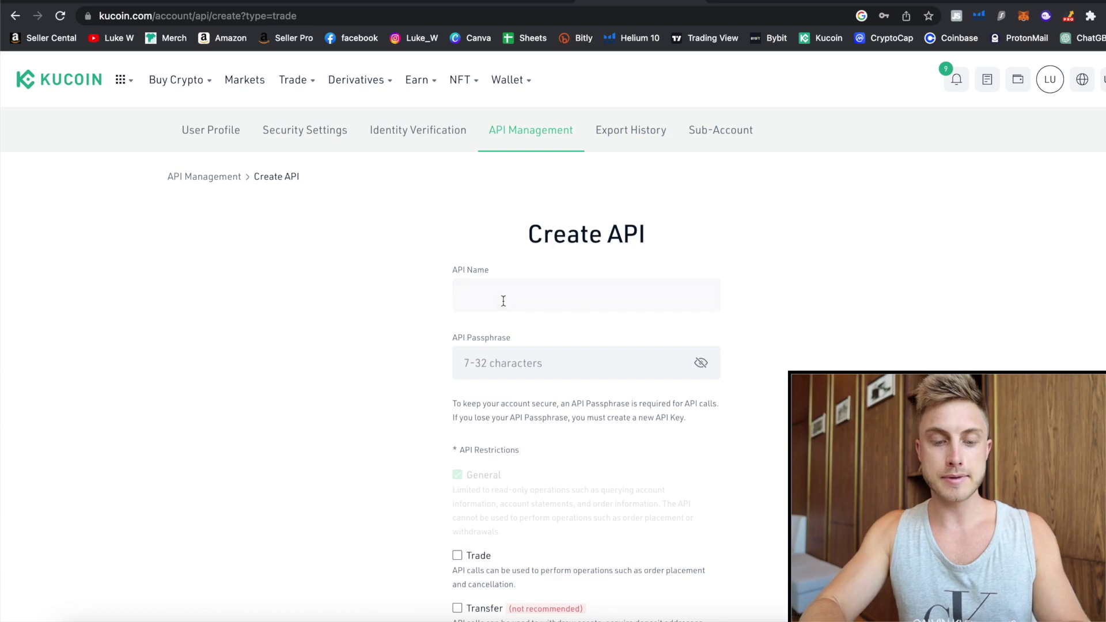
pyautogui.click(505, 300)
pyautogui.write('Coin Ledger')
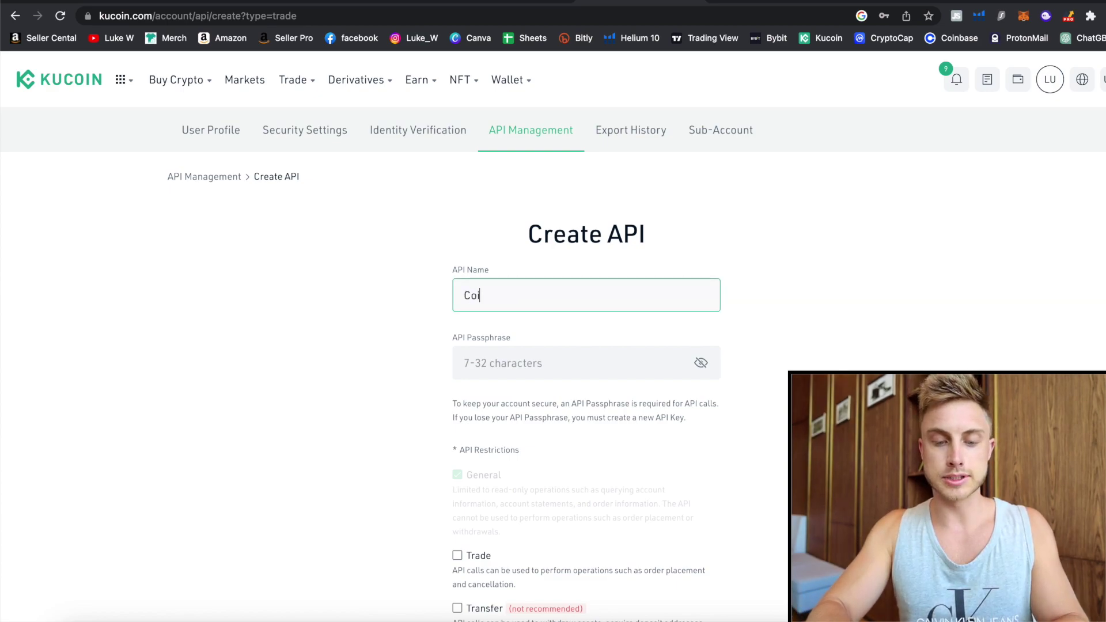
pyautogui.click(508, 368)
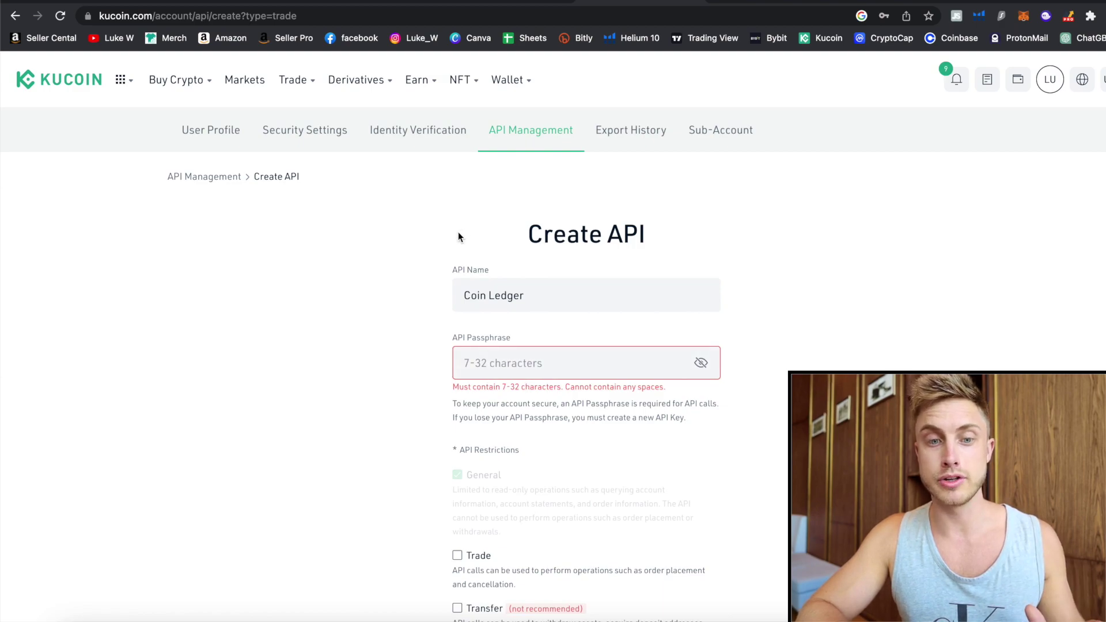
# Check CoinLedger's KuCoin import guide for the required API settings.
pyautogui.click(369, 2)
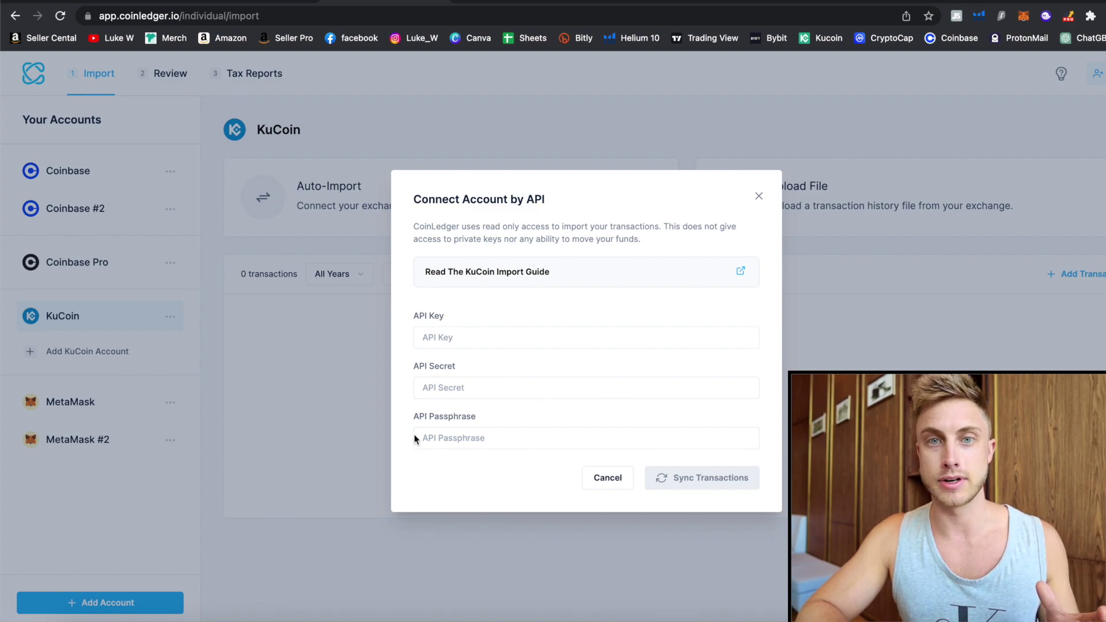
pyautogui.click(534, 2)
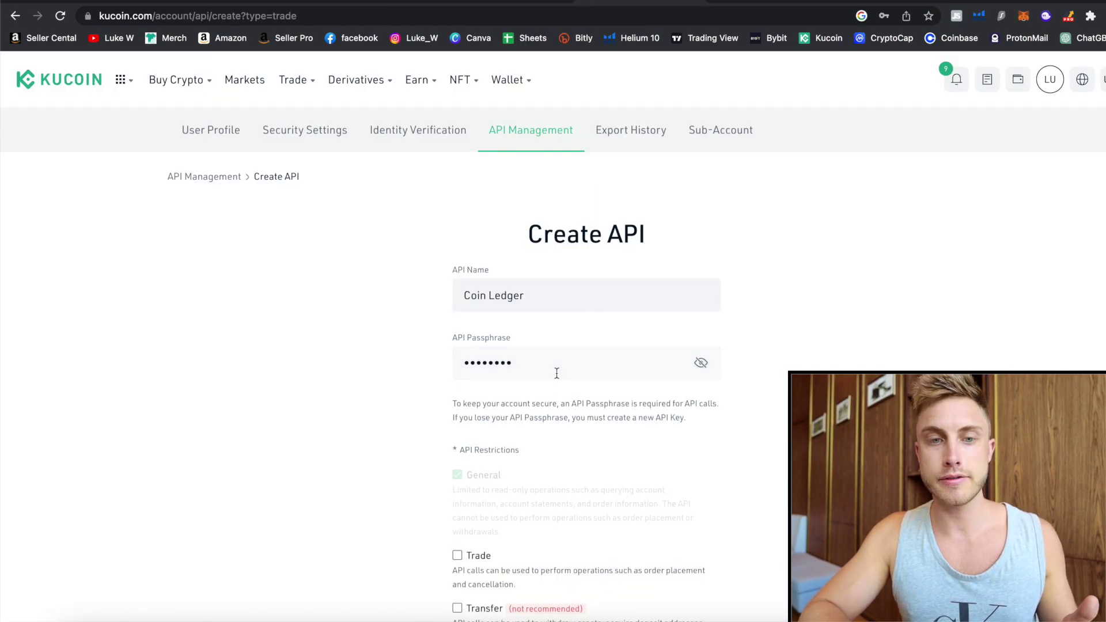
pyautogui.hotkey('ctrl', 'Tab')
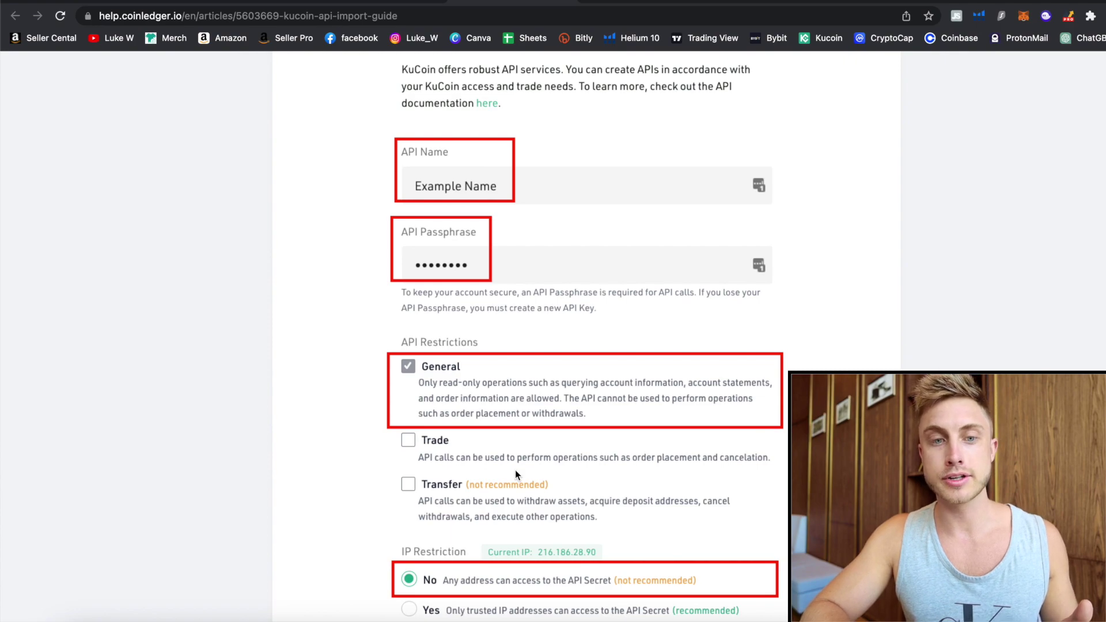
pyautogui.scroll(-2, 480, 514)
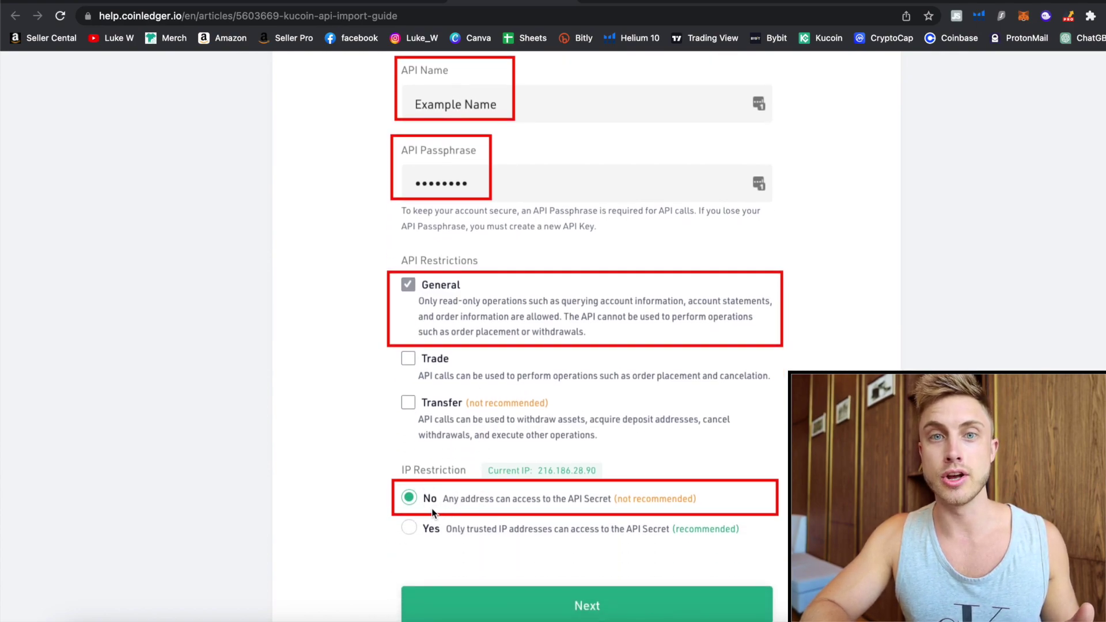
pyautogui.click(624, 2)
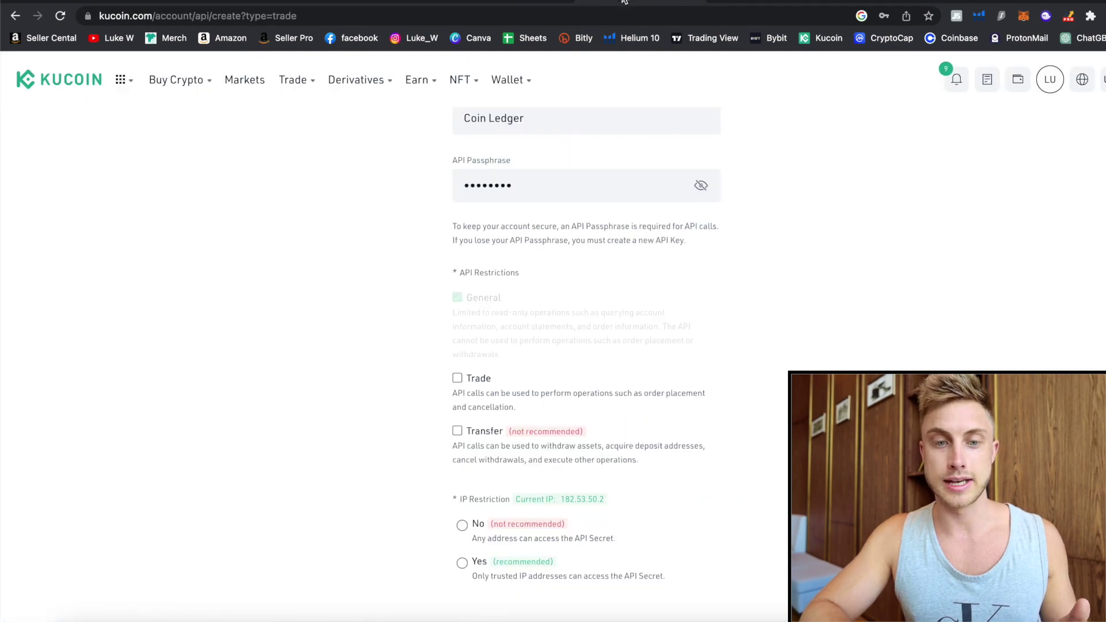
# Set IP restriction to No and validity to 30 days, then proceed to verification.
pyautogui.click(463, 525)
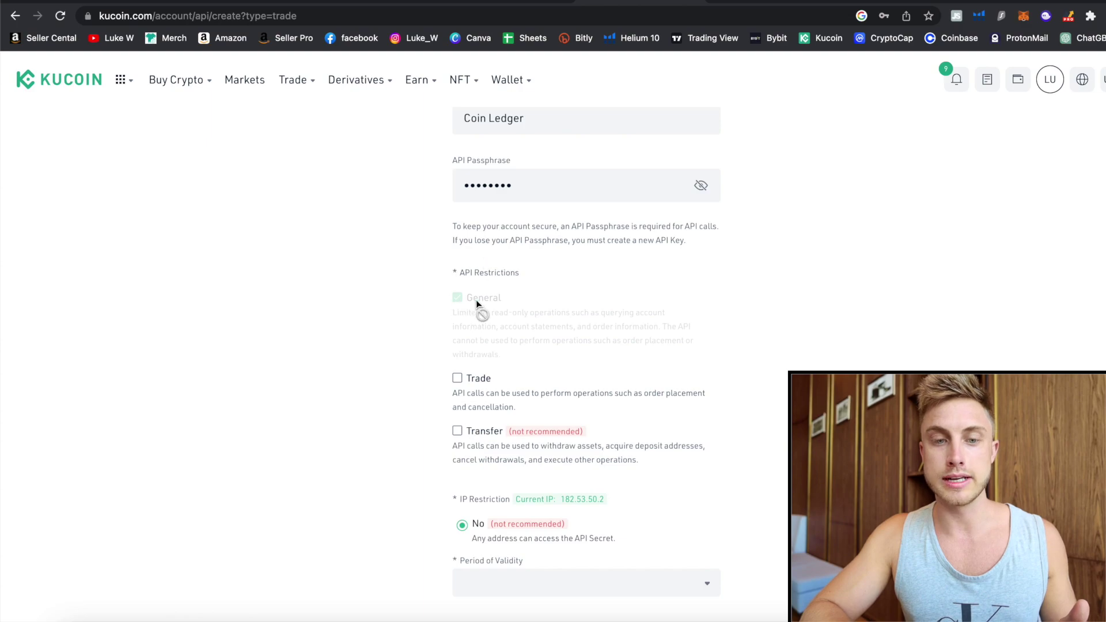
pyautogui.scroll(-5, 471, 305)
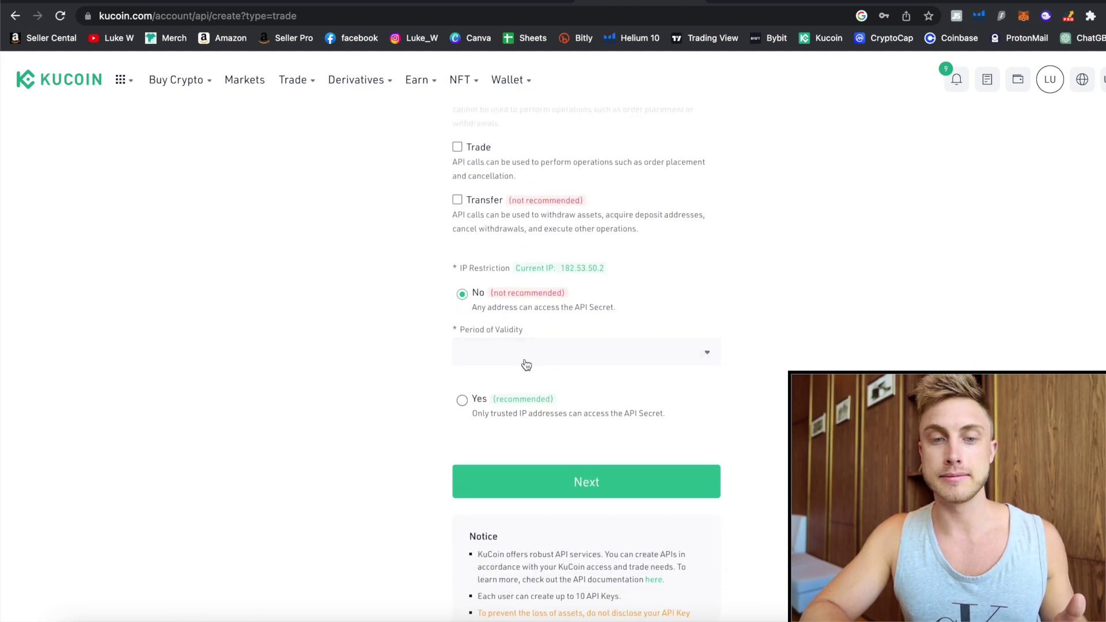
pyautogui.click(550, 363)
pyautogui.click(527, 391)
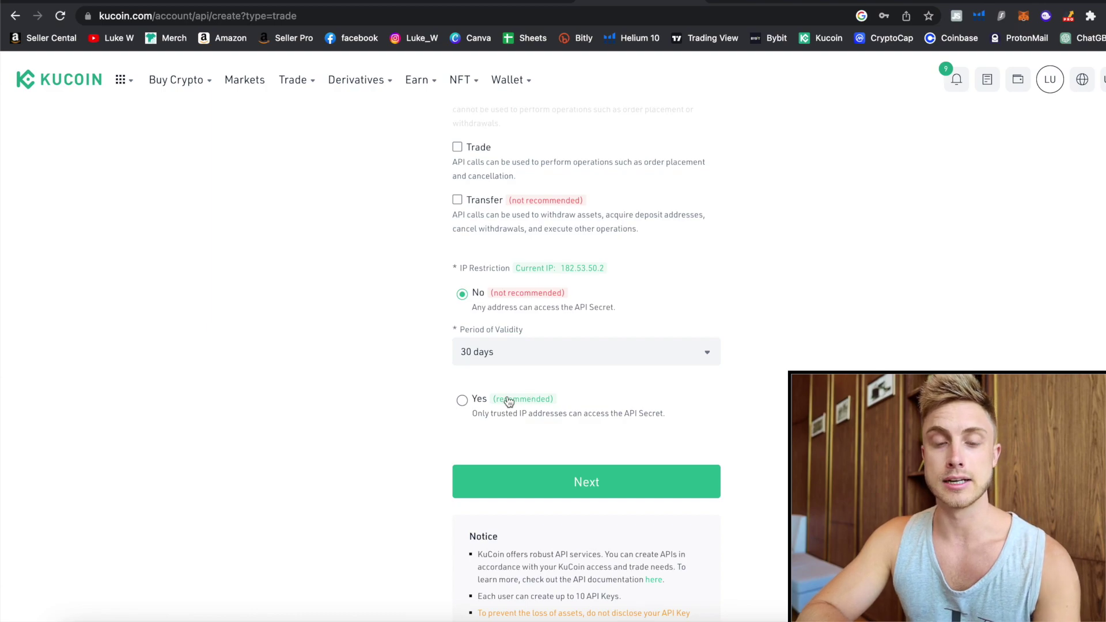
pyautogui.scroll(-2, 546, 395)
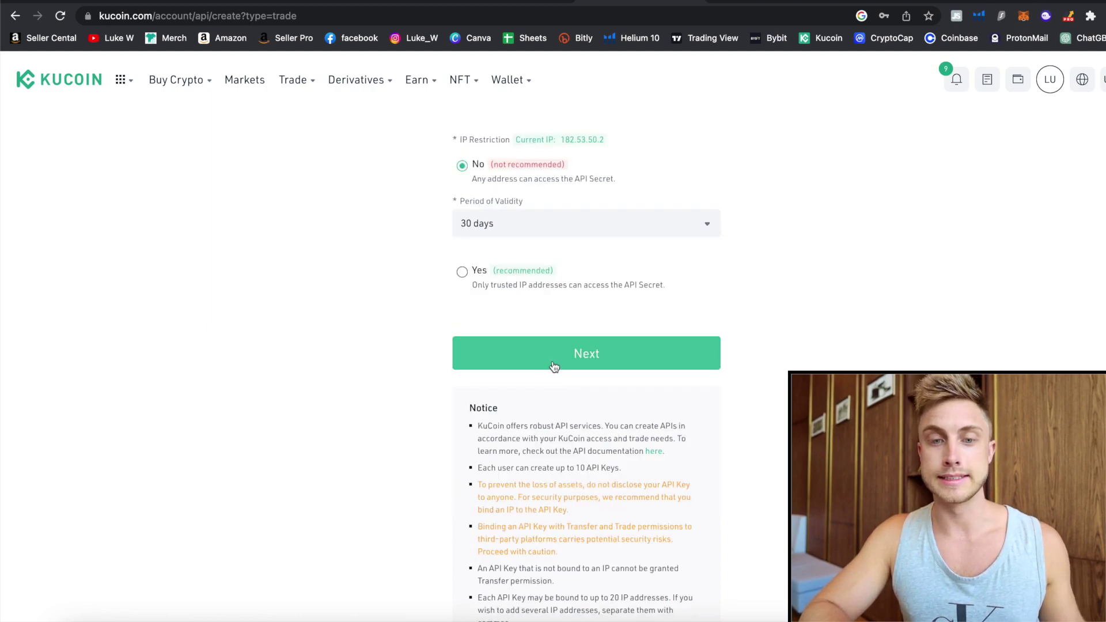
pyautogui.click(554, 367)
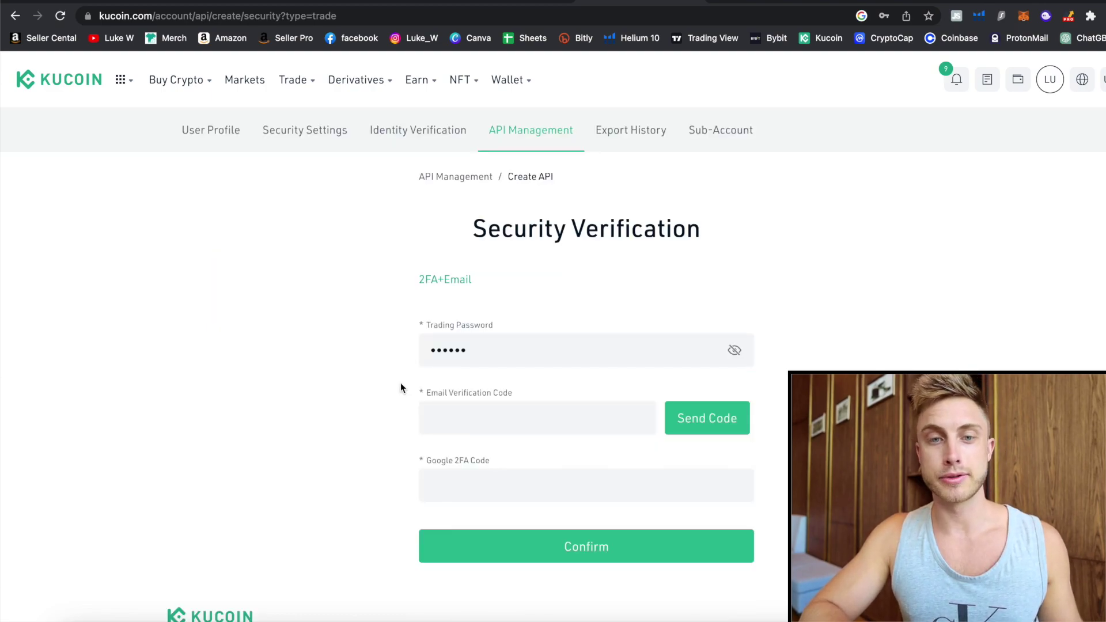
# Enter the emailed verification code and the Google 2FA code, then confirm.
pyautogui.click(706, 420)
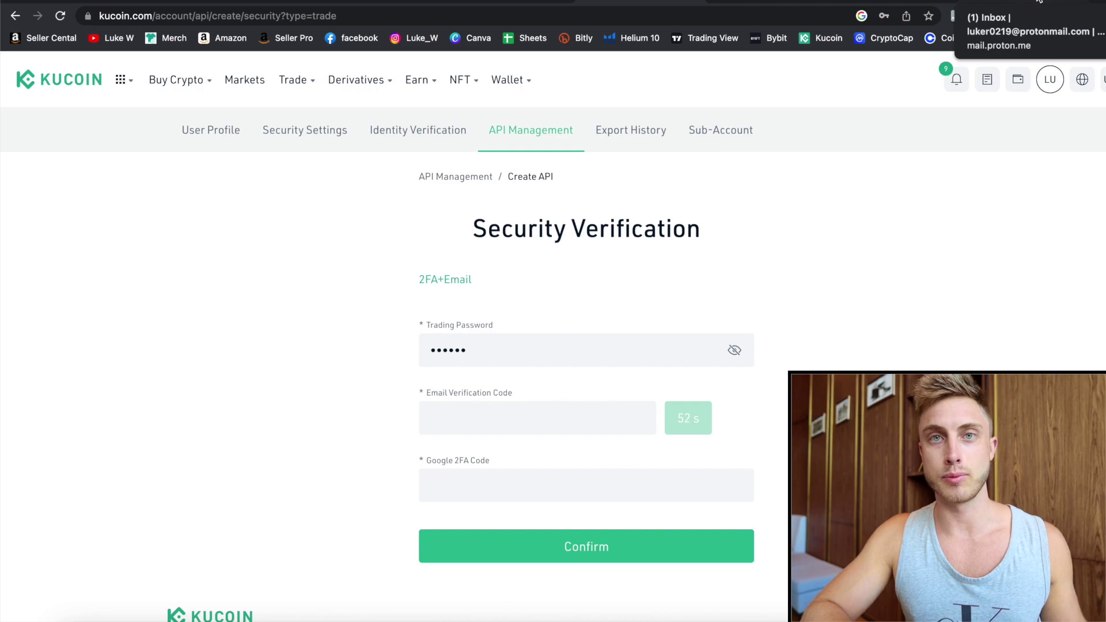
pyautogui.click(1041, 1)
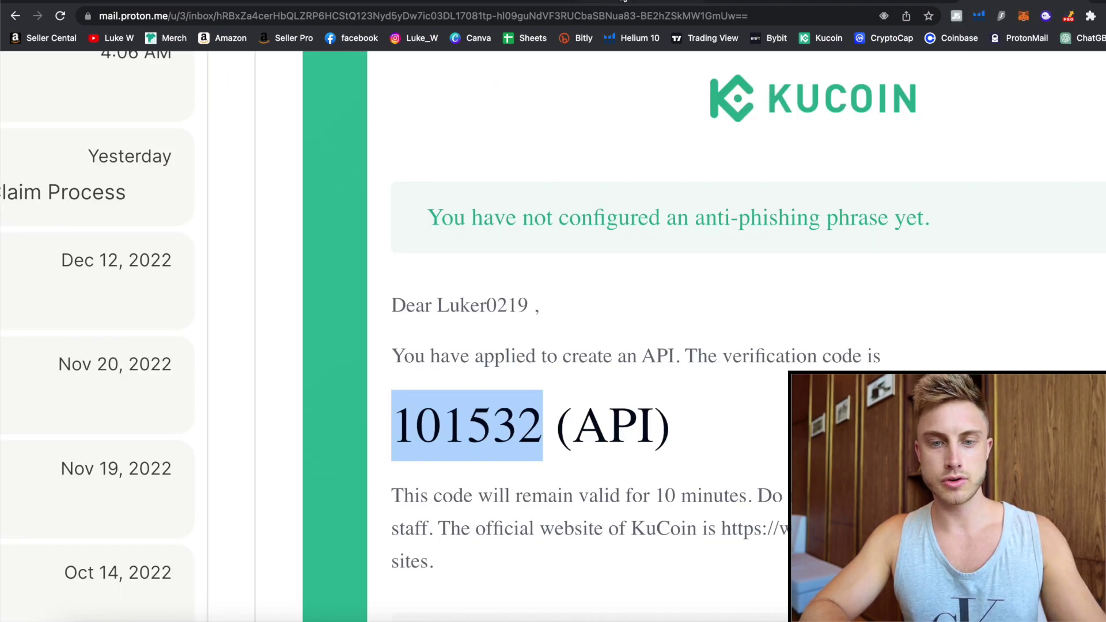
pyautogui.click(625, 1)
pyautogui.click(466, 417)
pyautogui.hotkey('ctrl', 'v')
pyautogui.click(458, 487)
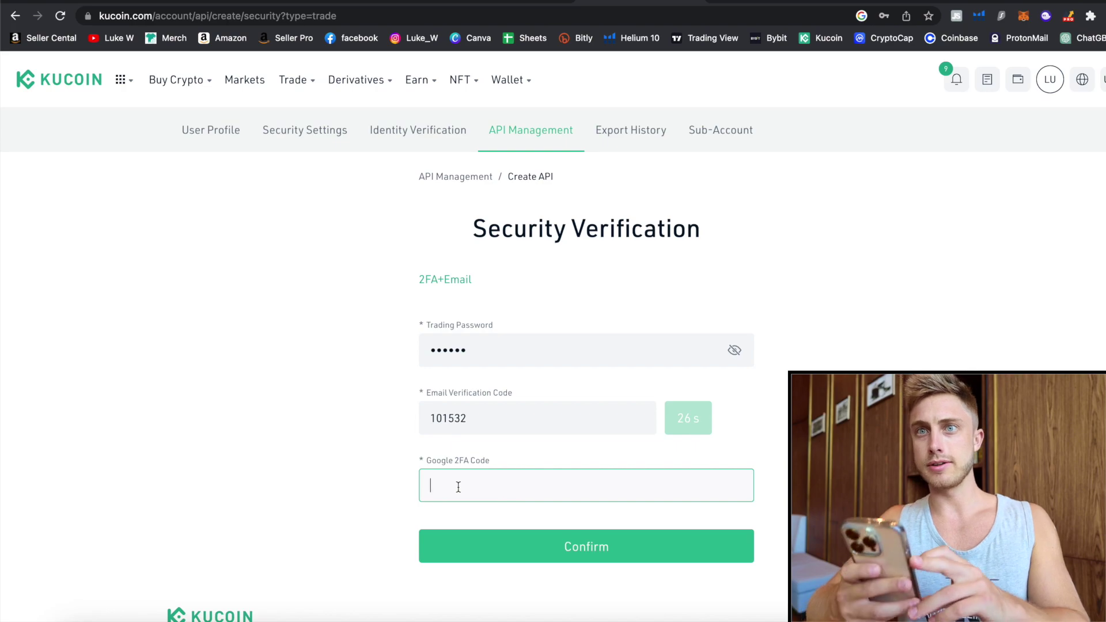
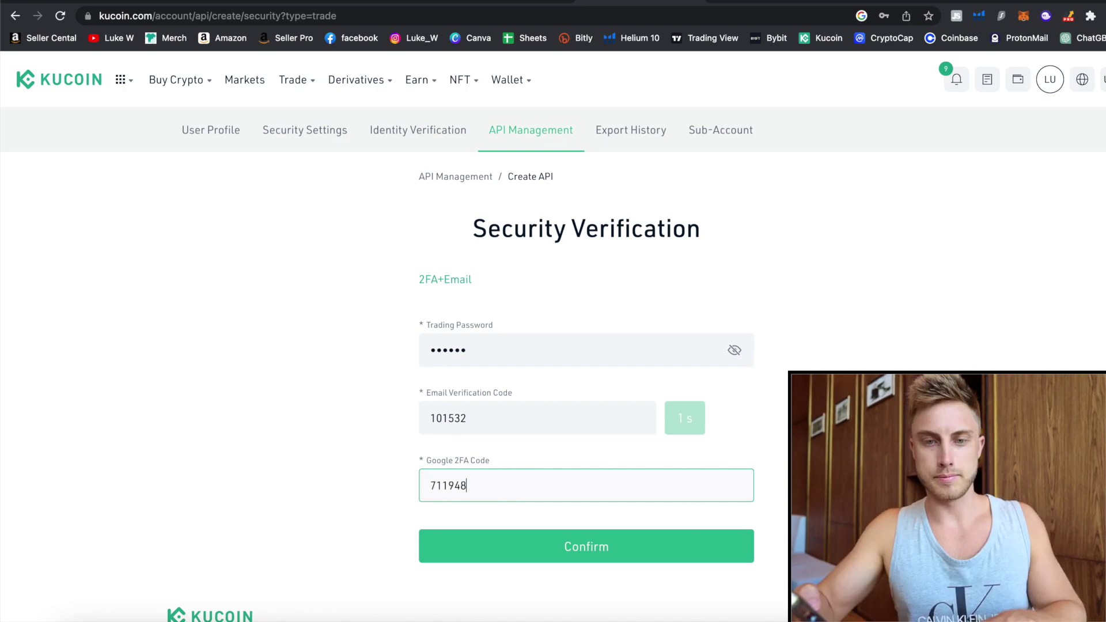
pyautogui.click(499, 546)
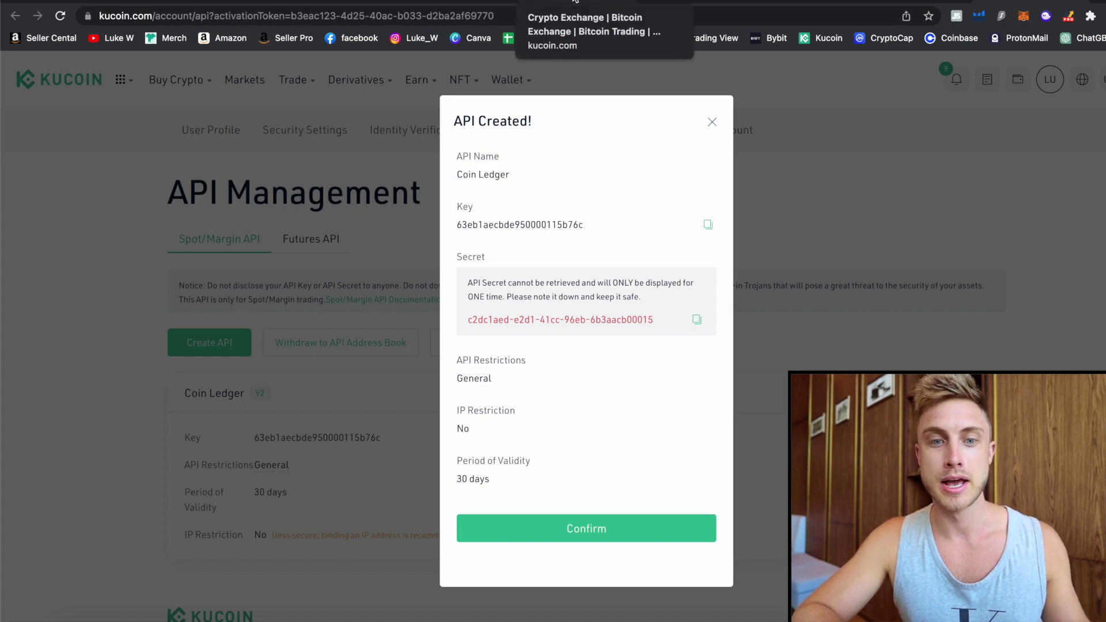
# Paste the new KuCoin API secret into CoinLedger's Connect Account by API dialog.
pyautogui.click(698, 320)
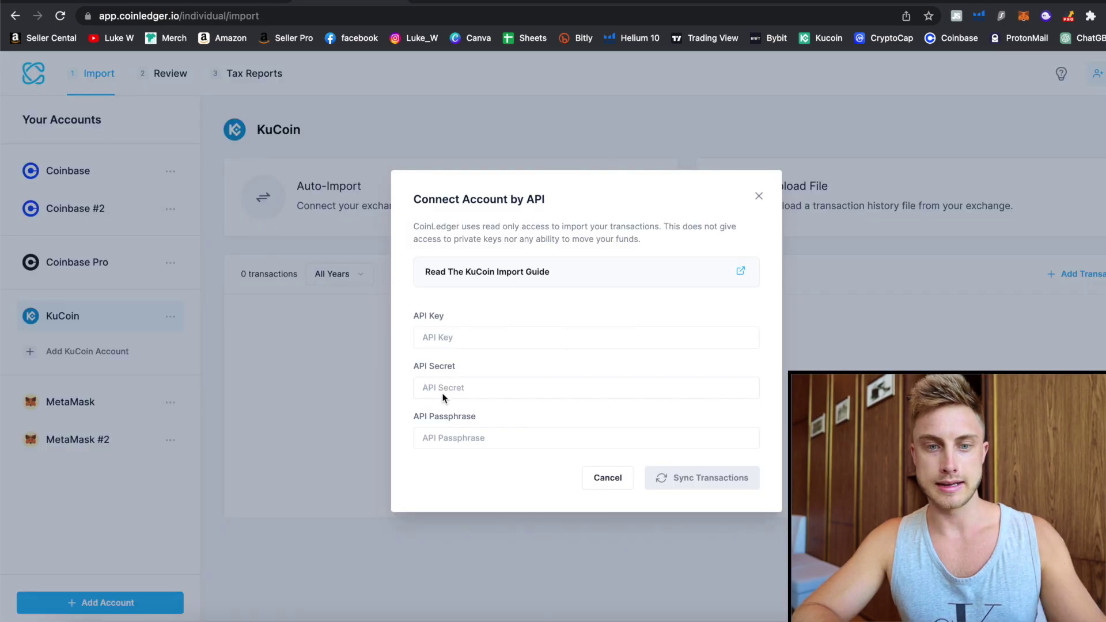
pyautogui.click(443, 392)
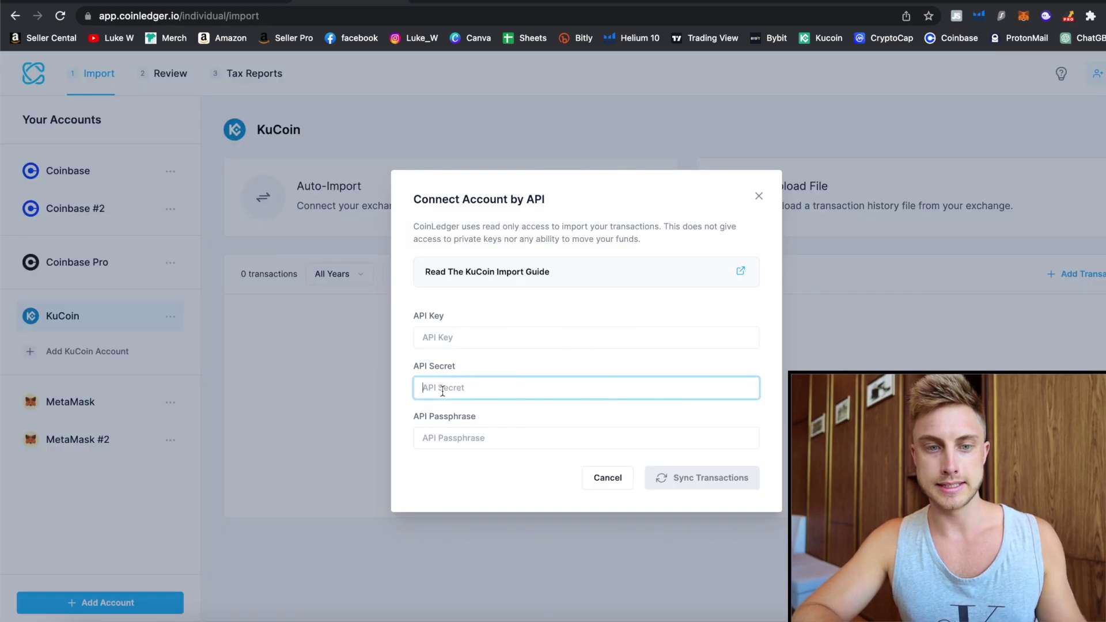
pyautogui.press('super+v')
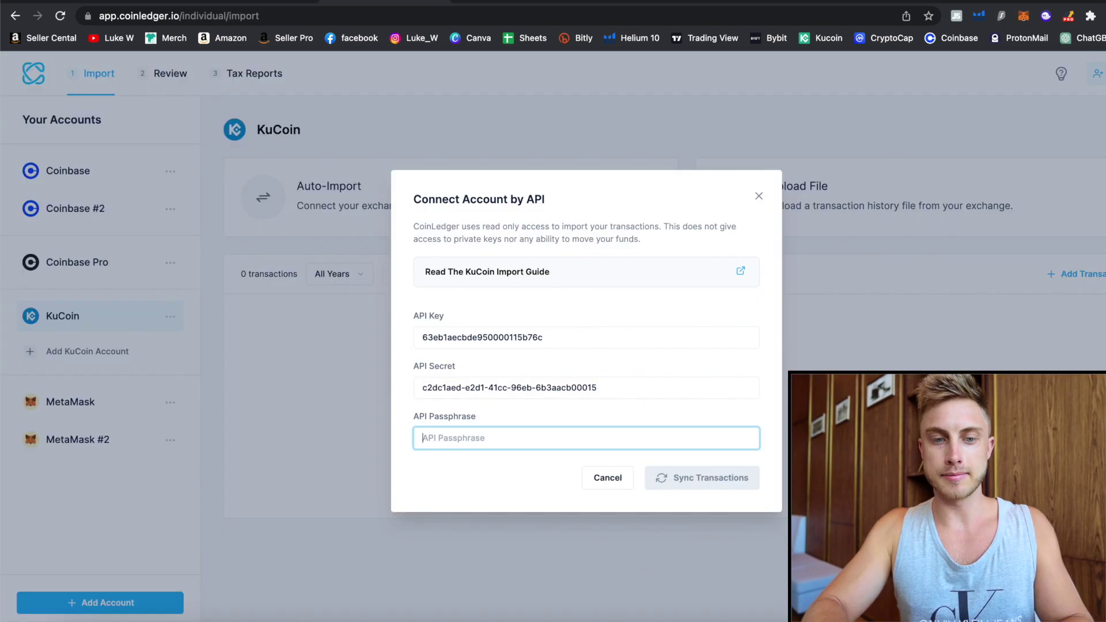
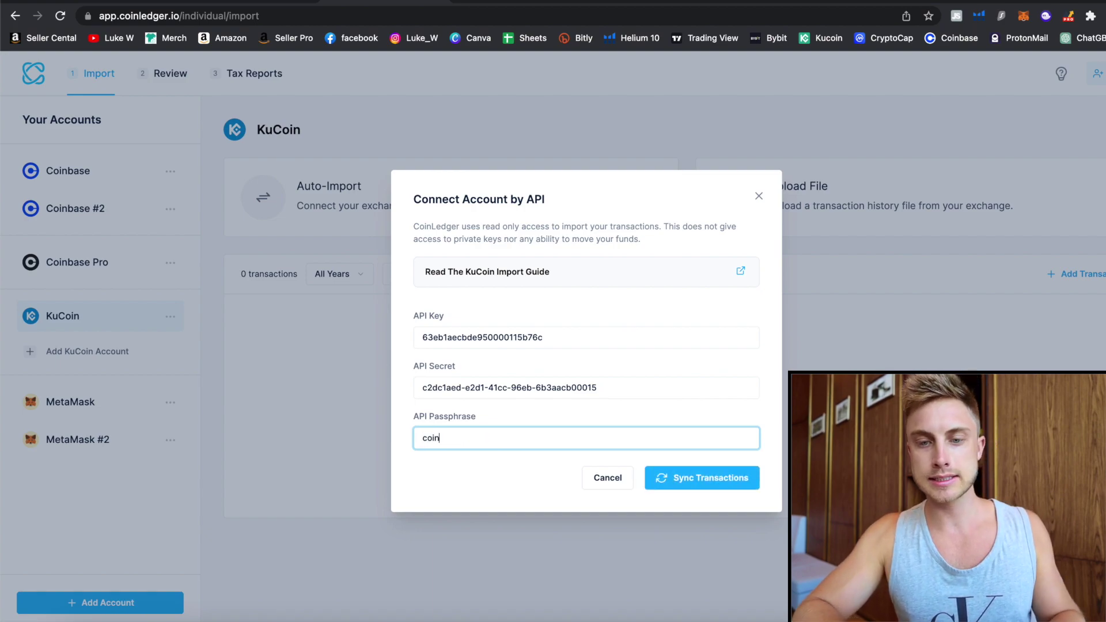
# Enter the API passphrase, sync KuCoin's transactions, and open the Review list.
pyautogui.click(662, 478)
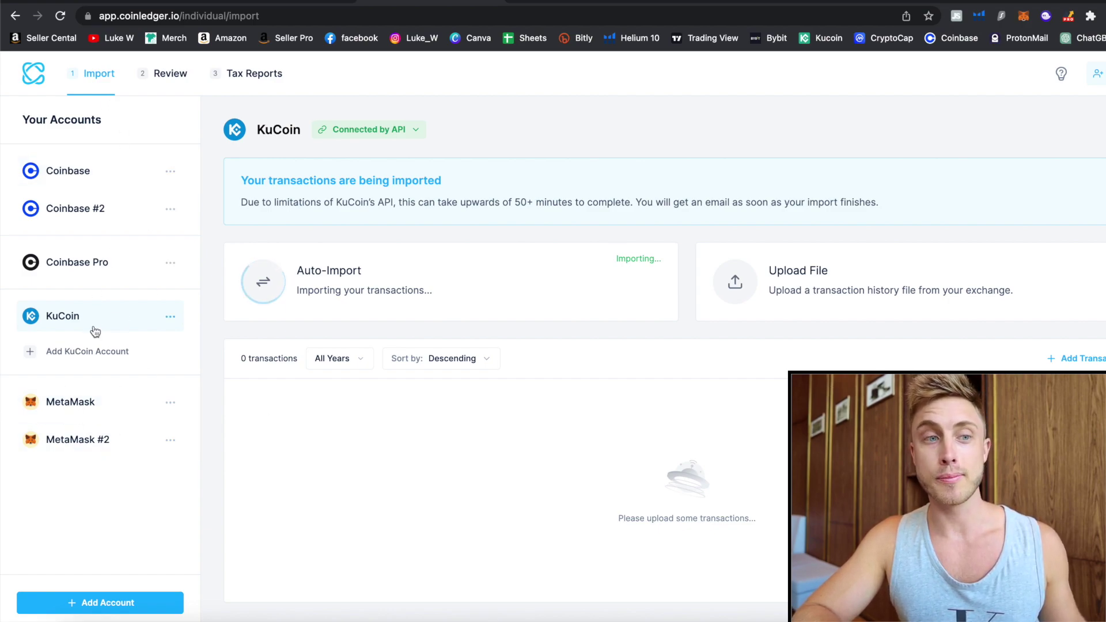
pyautogui.click(172, 75)
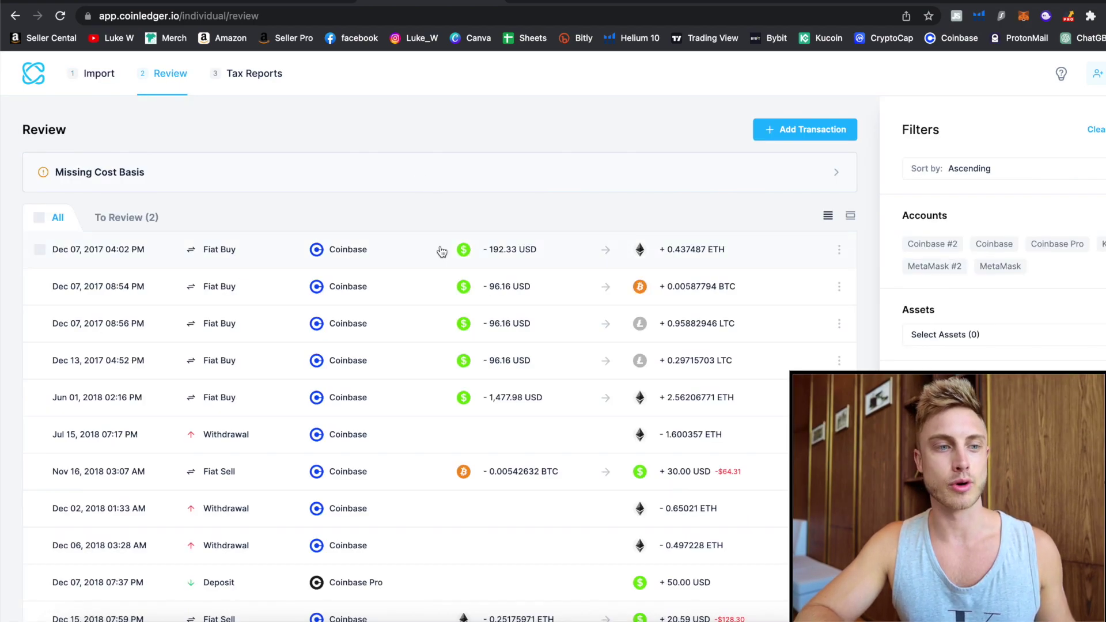
pyautogui.scroll(-1, 442, 251)
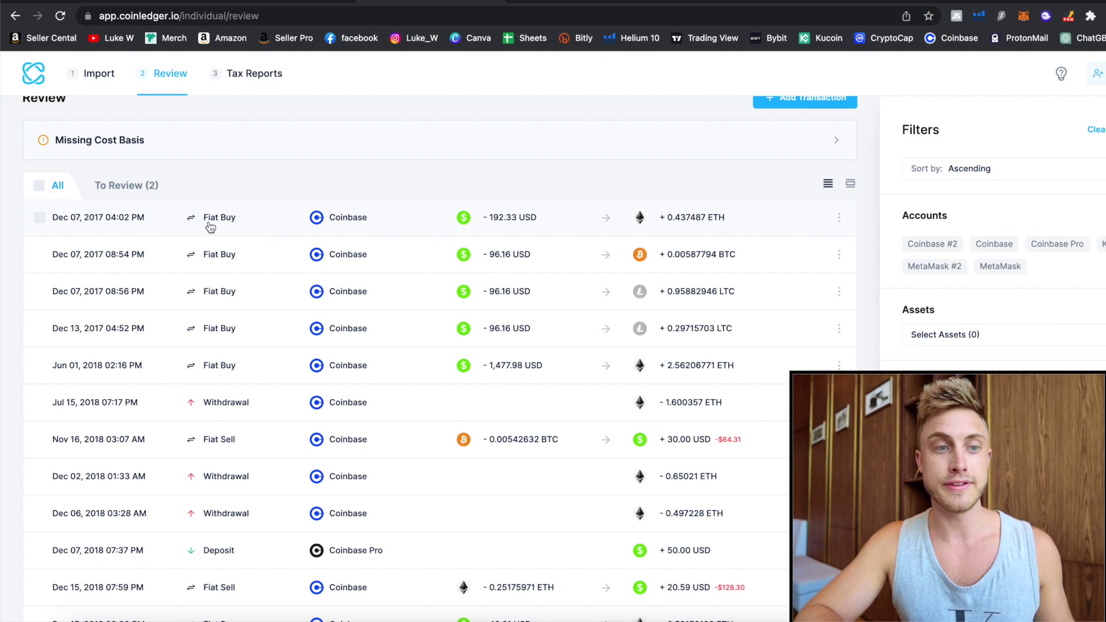
pyautogui.click(388, 229)
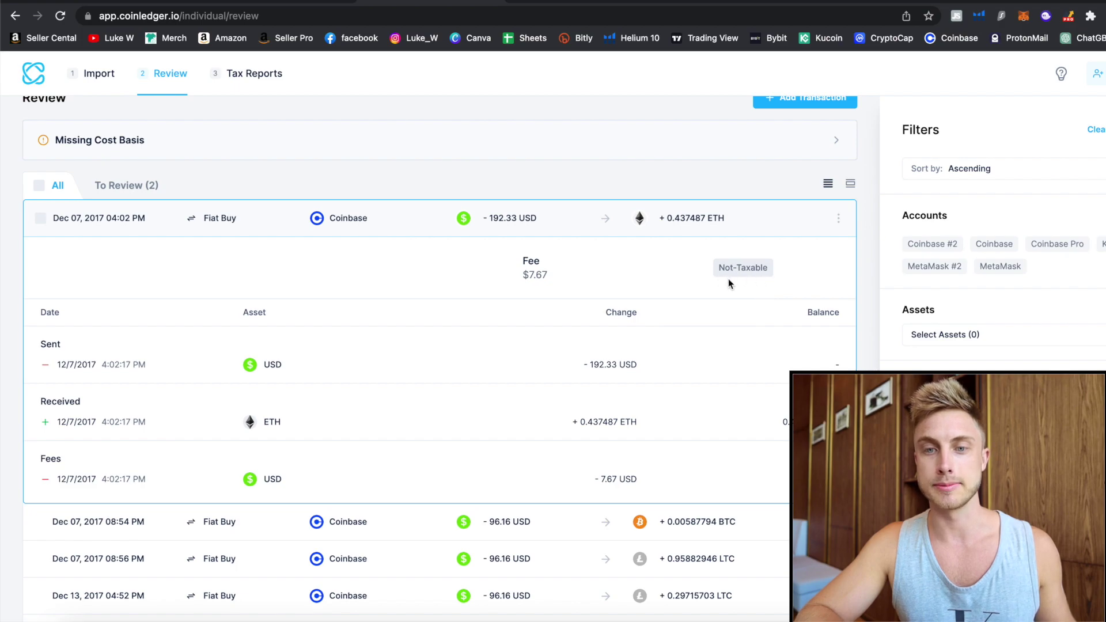
pyautogui.click(402, 219)
pyautogui.scroll(-4, 403, 220)
pyautogui.scroll(-2, 217, 366)
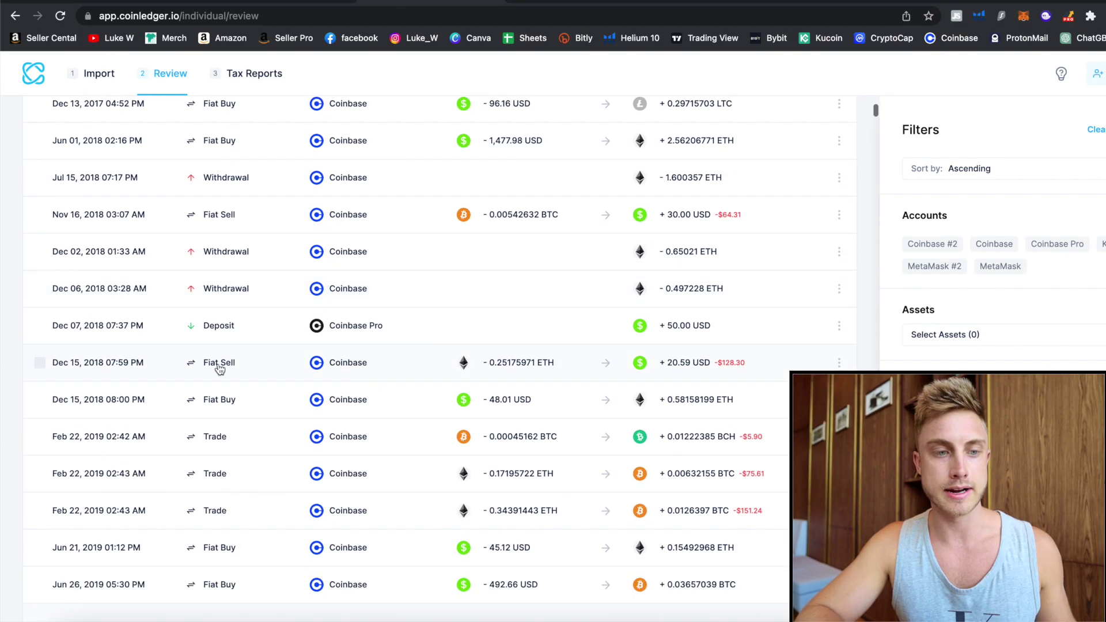
pyautogui.press('super+equal')
pyautogui.press('super+equal')
pyautogui.press('super+equal')
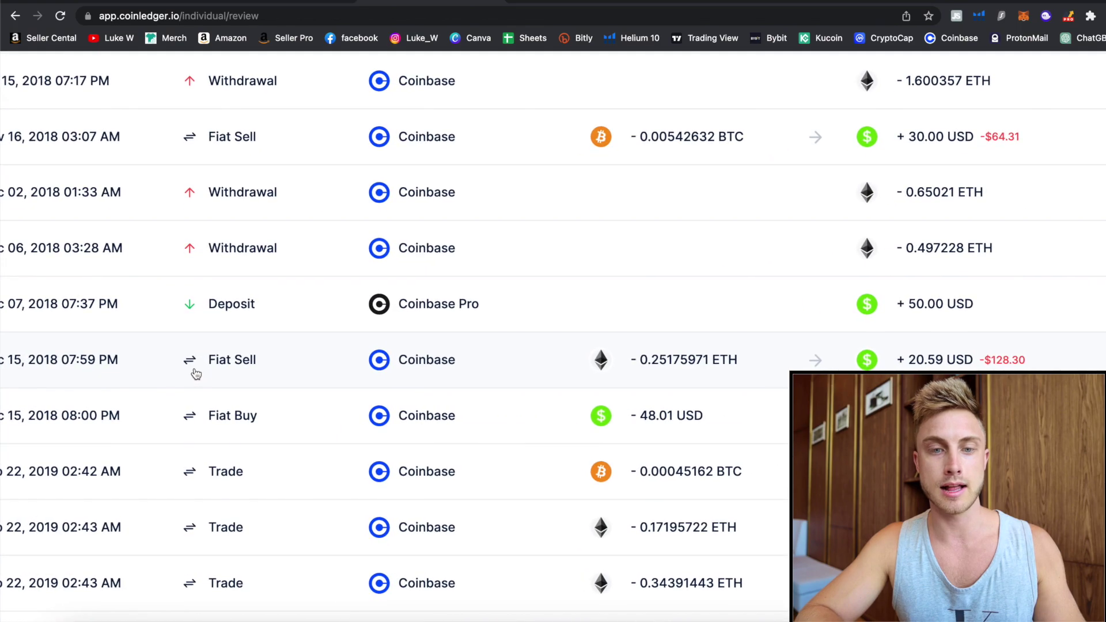
pyautogui.click(324, 368)
pyautogui.press('super+0')
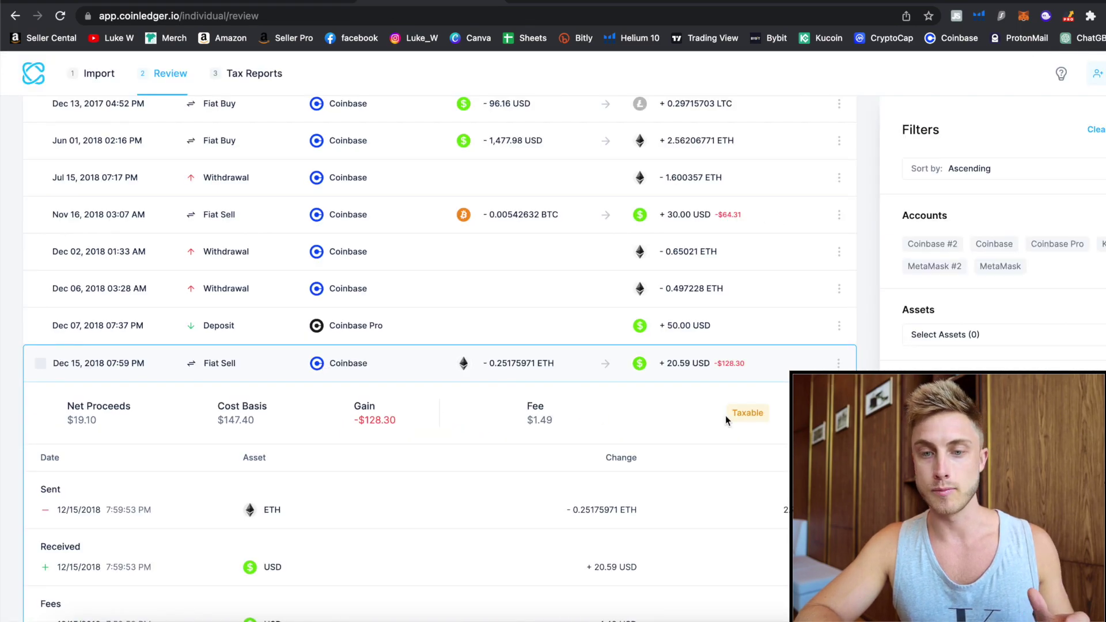
pyautogui.doubleClick(759, 417)
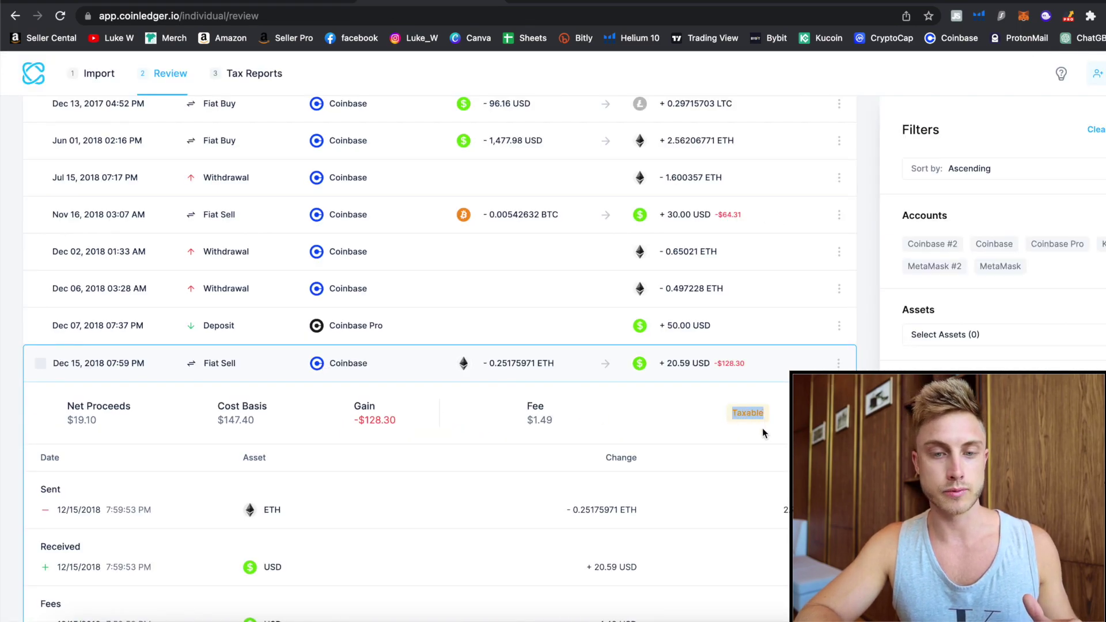
pyautogui.scroll(-2, 764, 430)
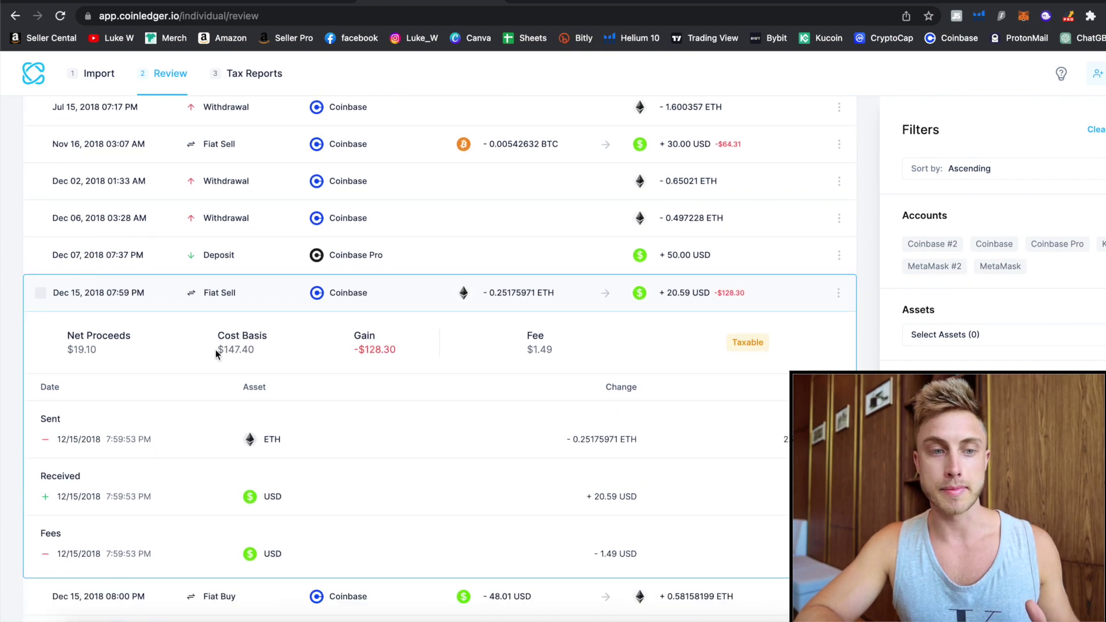
pyautogui.moveTo(217, 350); pyautogui.dragTo(276, 355)
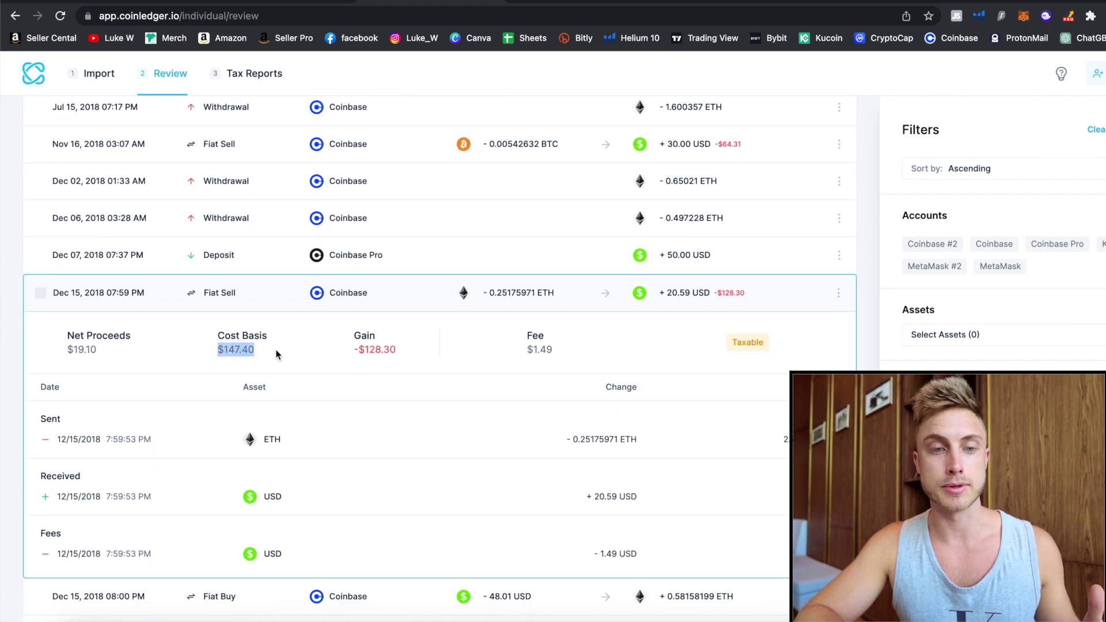
pyautogui.moveTo(356, 350); pyautogui.dragTo(412, 350)
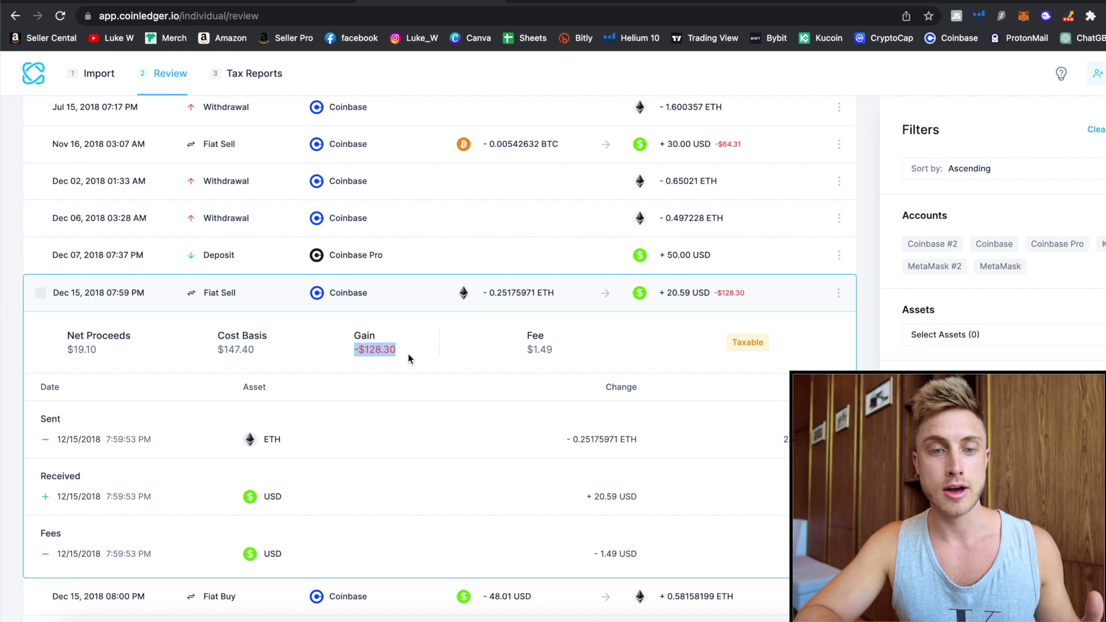
pyautogui.click(409, 355)
pyautogui.click(408, 305)
pyautogui.scroll(-6, 407, 298)
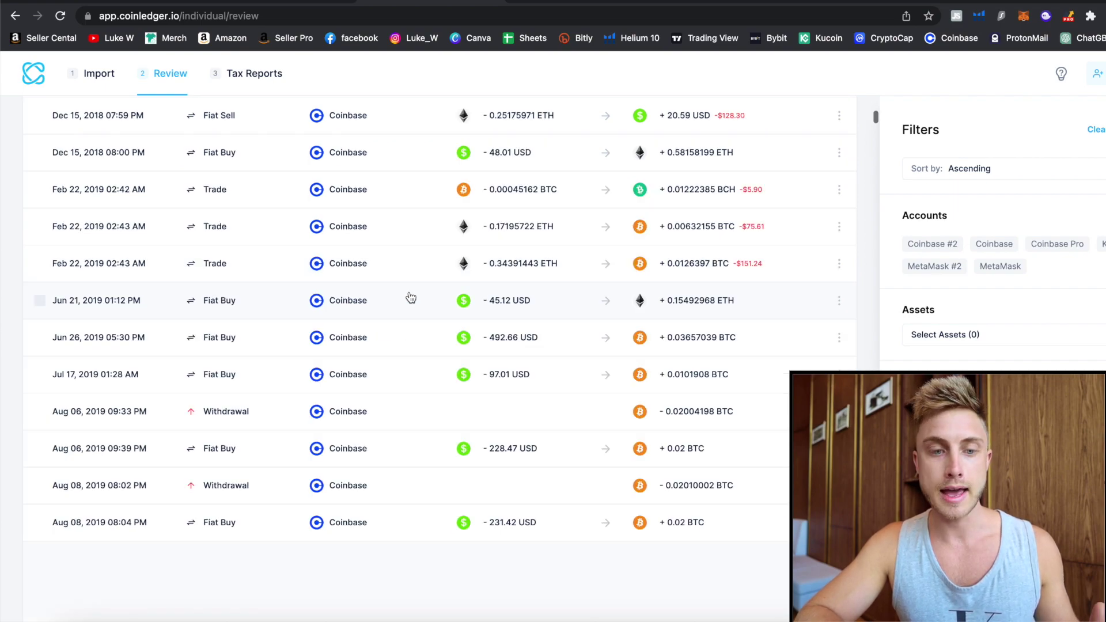
pyautogui.scroll(-7, 411, 297)
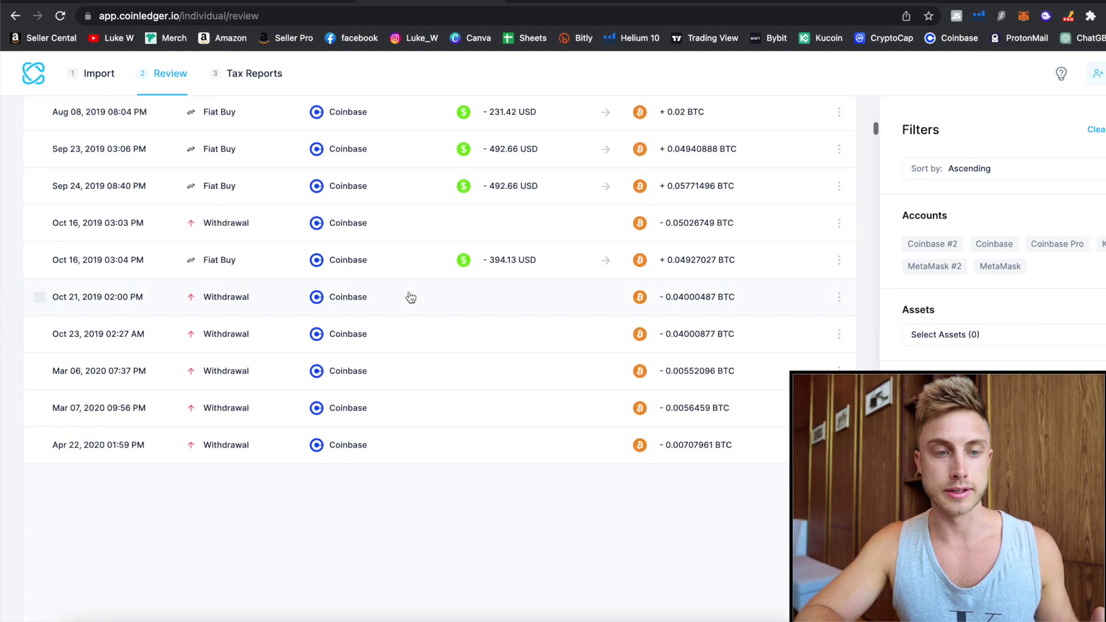
pyautogui.scroll(-5, 411, 297)
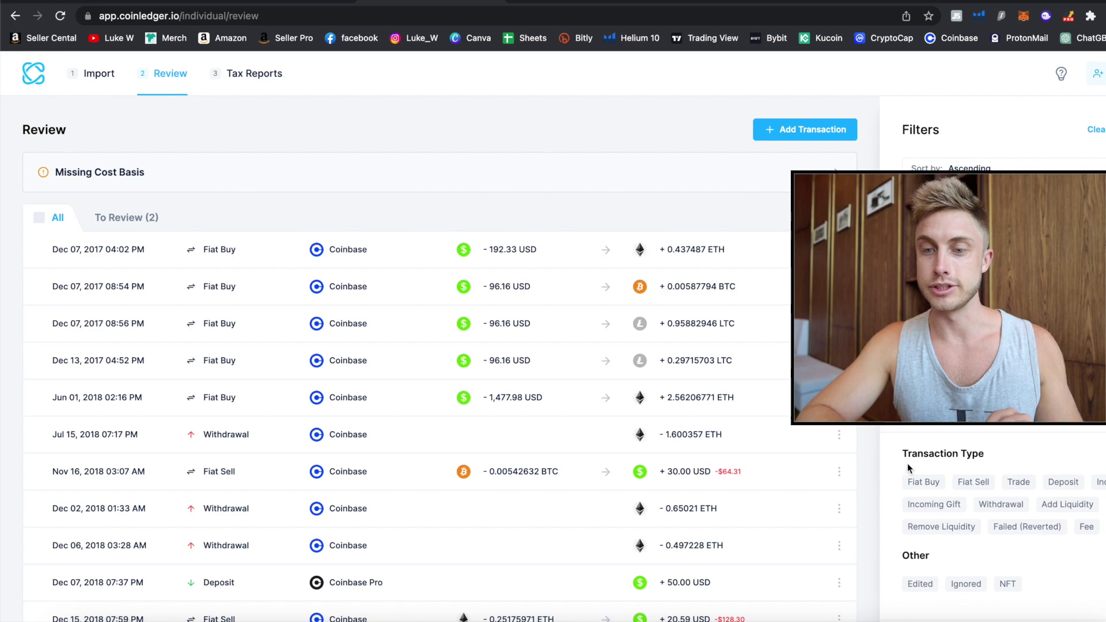
# Filter the review list to the Fiat Sell, Trade and Income transaction types.
pyautogui.click(973, 488)
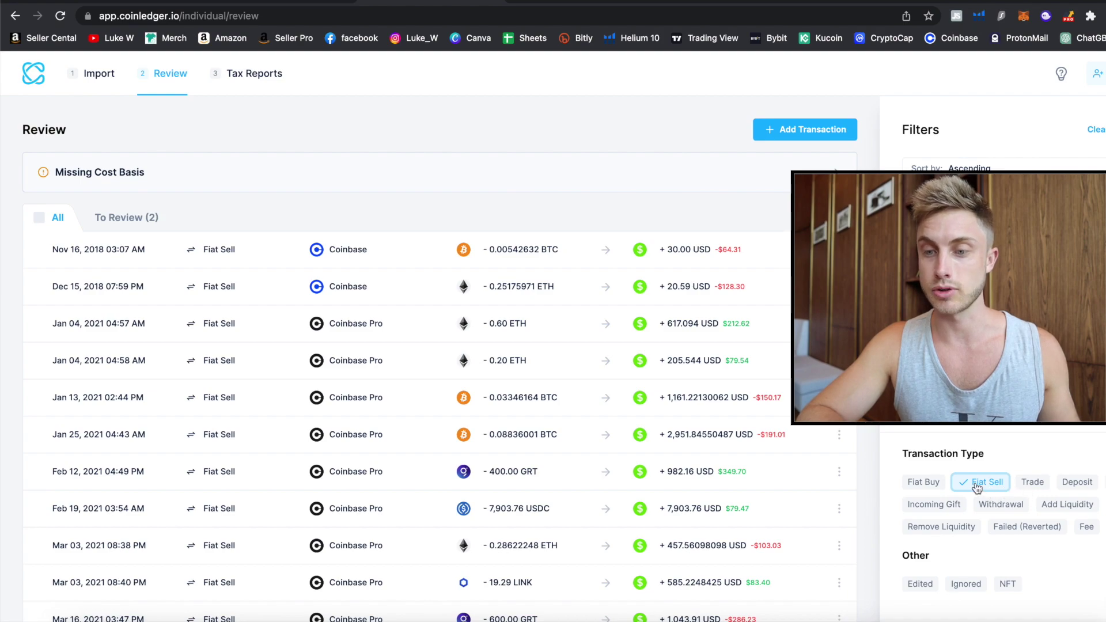
pyautogui.click(1030, 486)
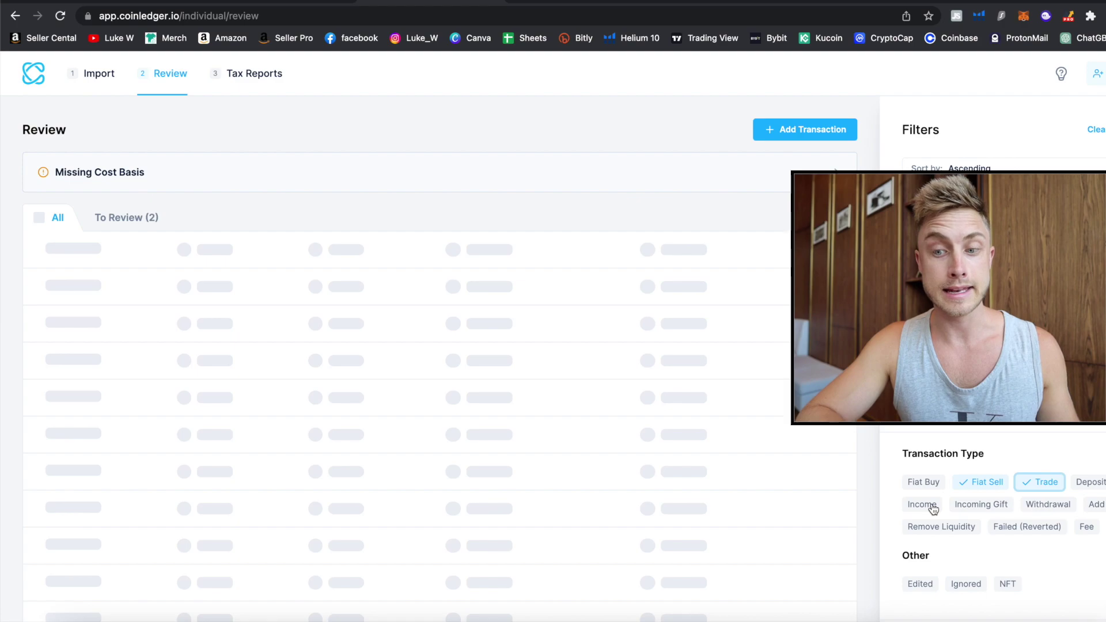
pyautogui.click(929, 507)
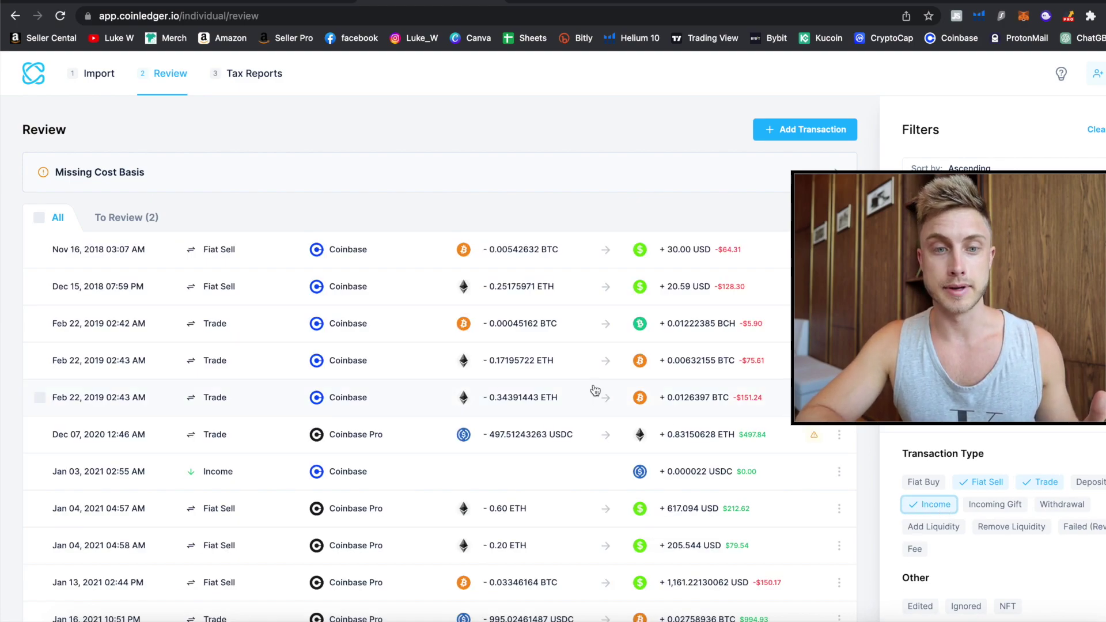
pyautogui.scroll(-1, 595, 391)
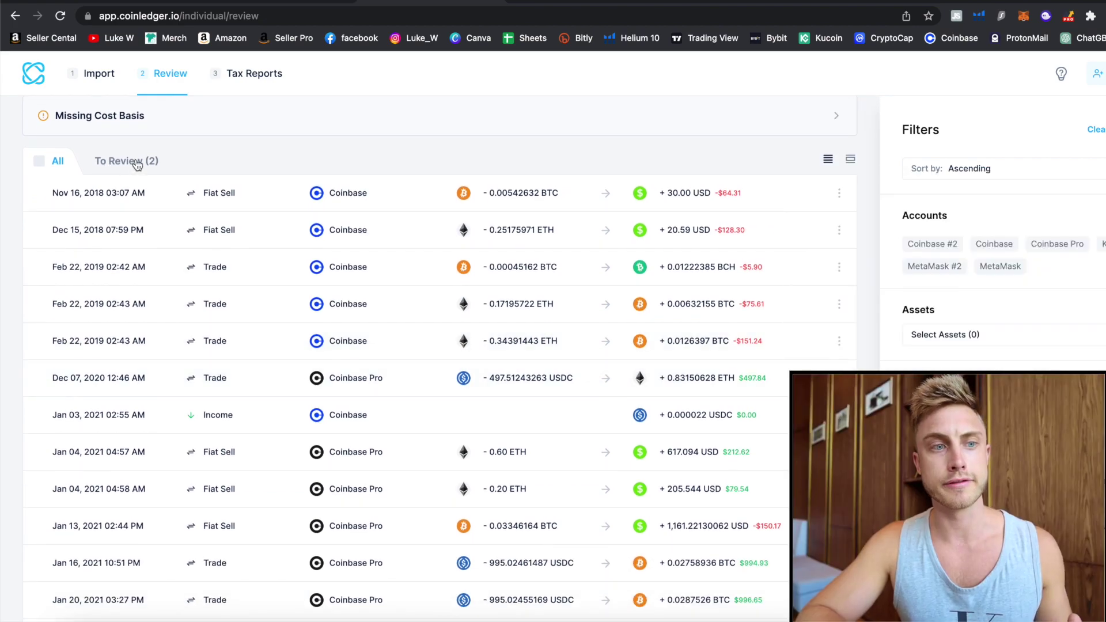
# Show the two flagged transactions and open the missing cost basis report for the first trade.
pyautogui.click(124, 163)
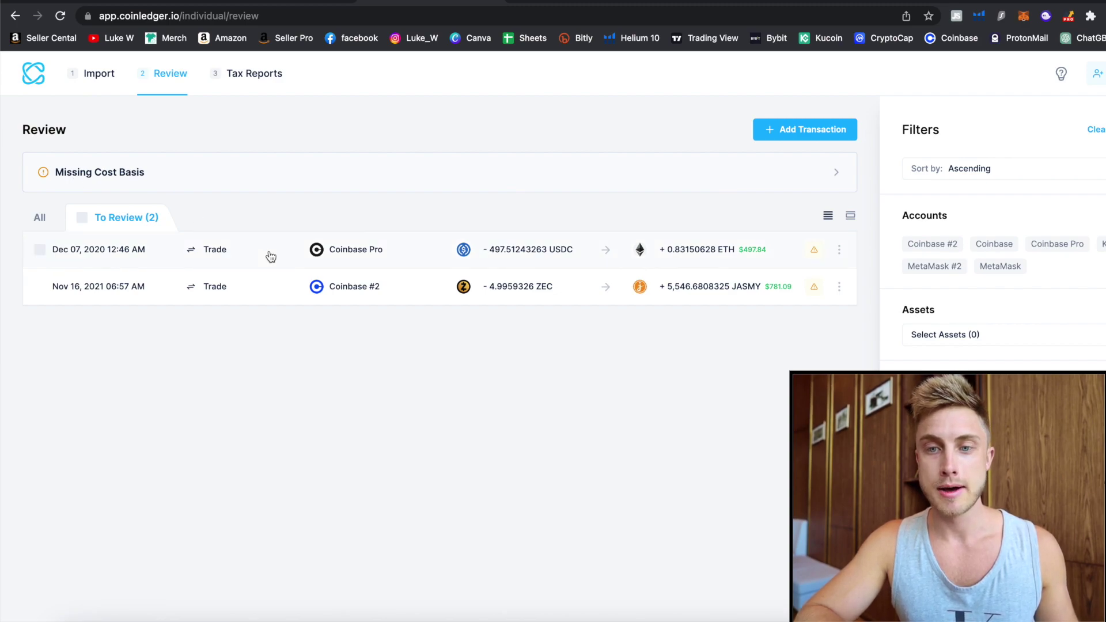
pyautogui.click(814, 253)
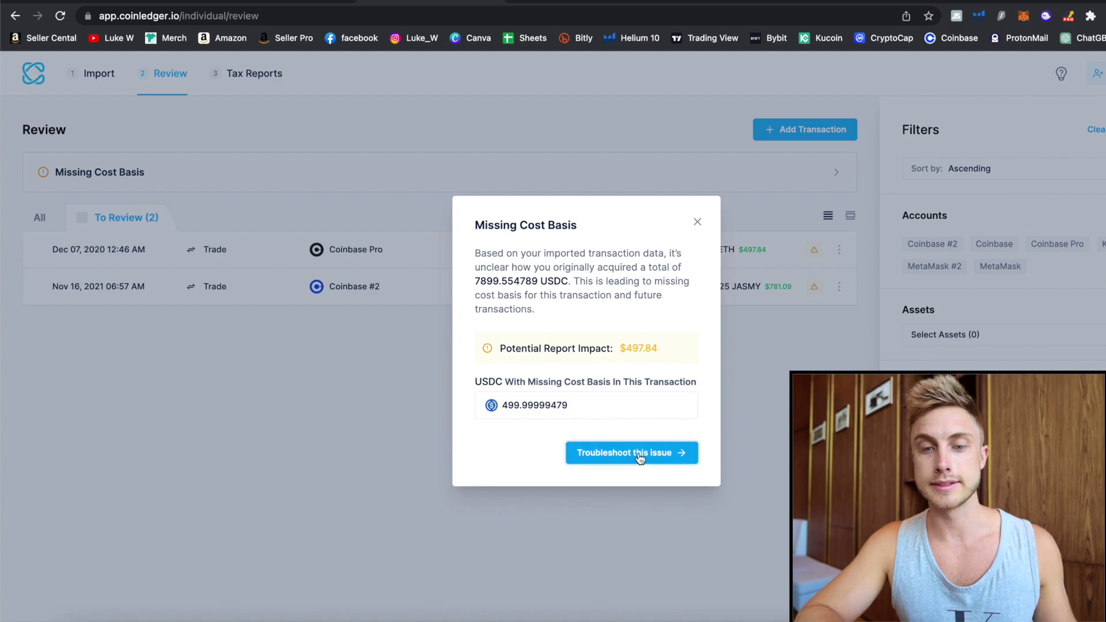
pyautogui.click(637, 453)
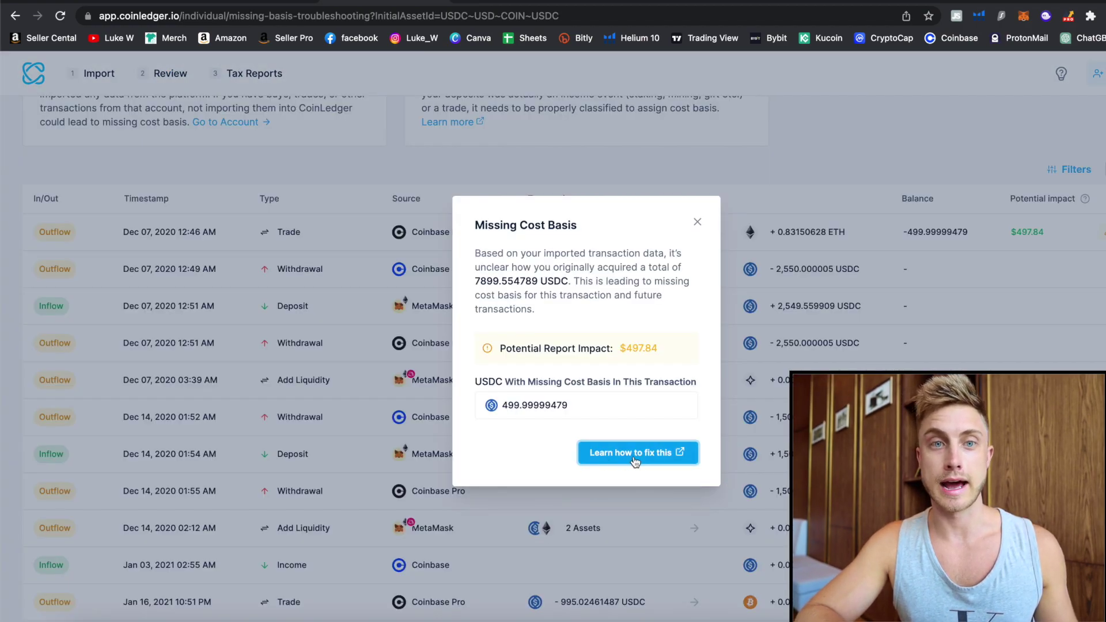
# Read the help article on fixing missing cost basis, then dismiss the explanation in CoinLedger.
pyautogui.click(634, 453)
pyautogui.scroll(-5, 476, 438)
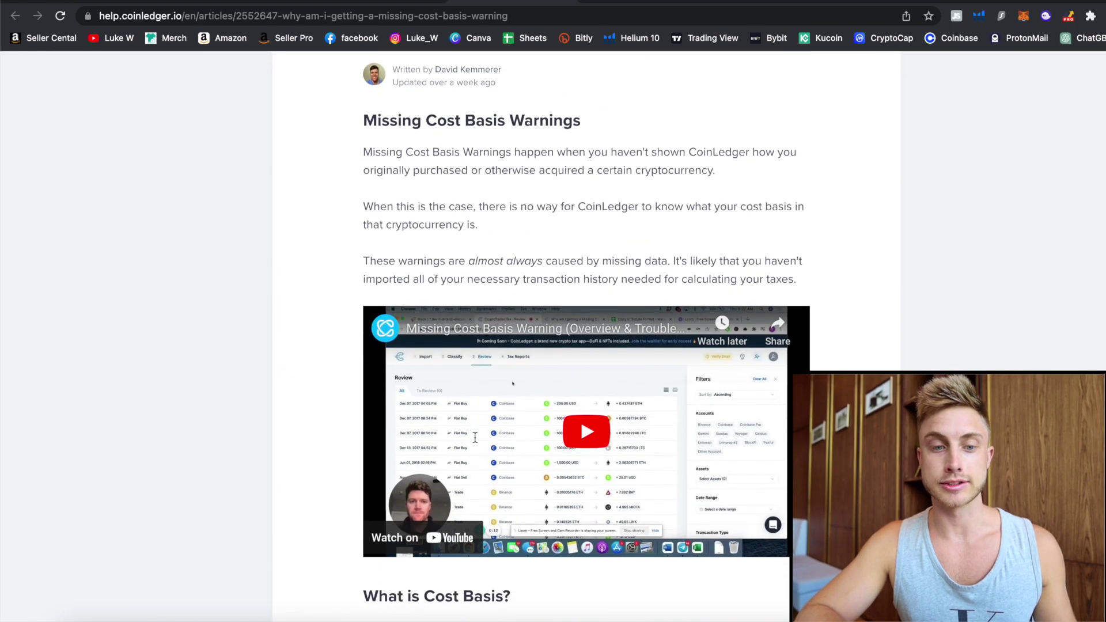
pyautogui.scroll(-1, 582, 502)
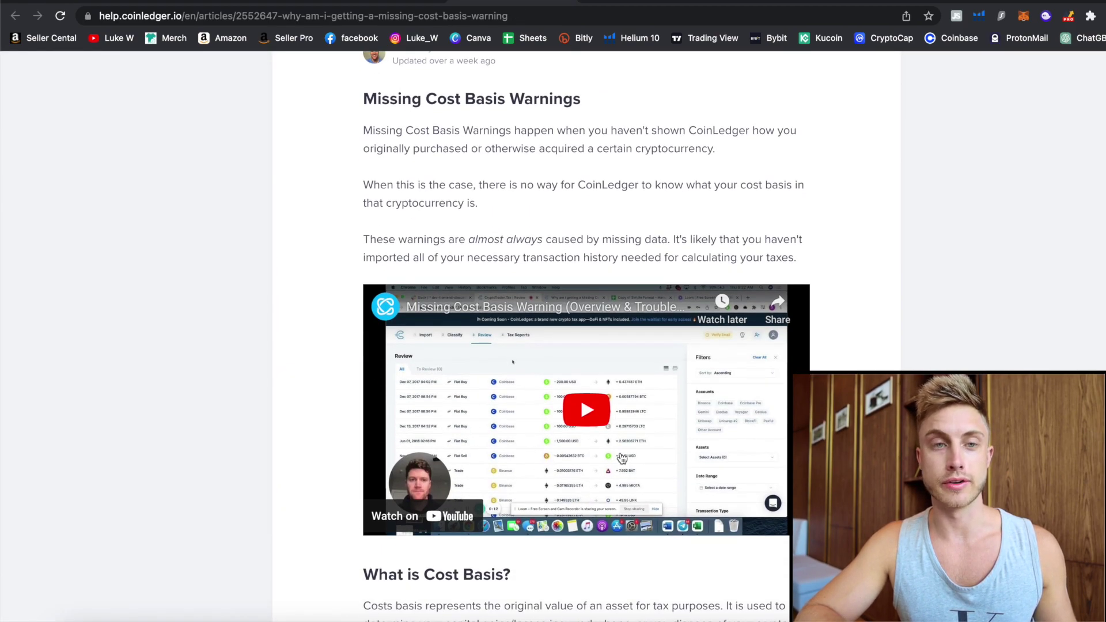
pyautogui.click(407, 1)
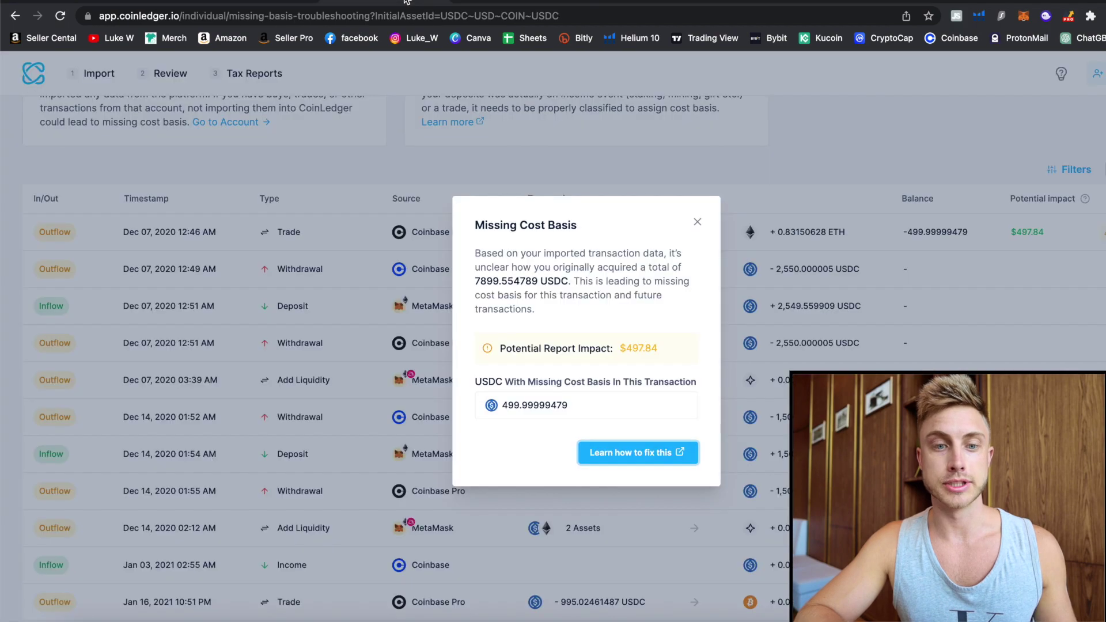
pyautogui.click(696, 224)
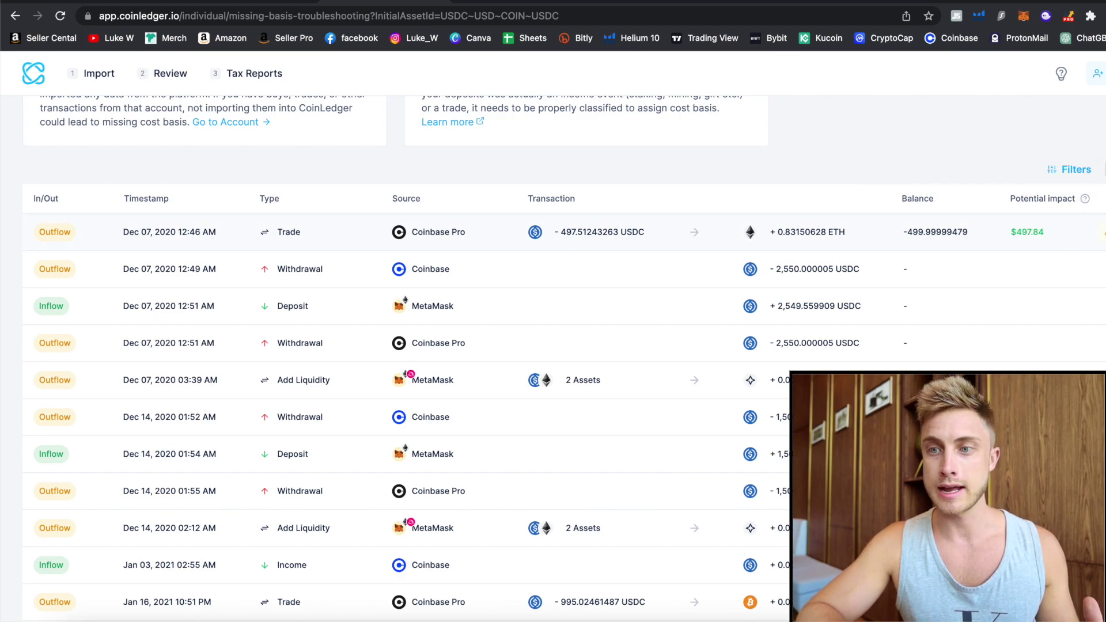
# Ignore the Dec 7, 2020 Coinbase Pro USDC-to-ETH trade and go to Tax Reports.
pyautogui.click(1102, 231)
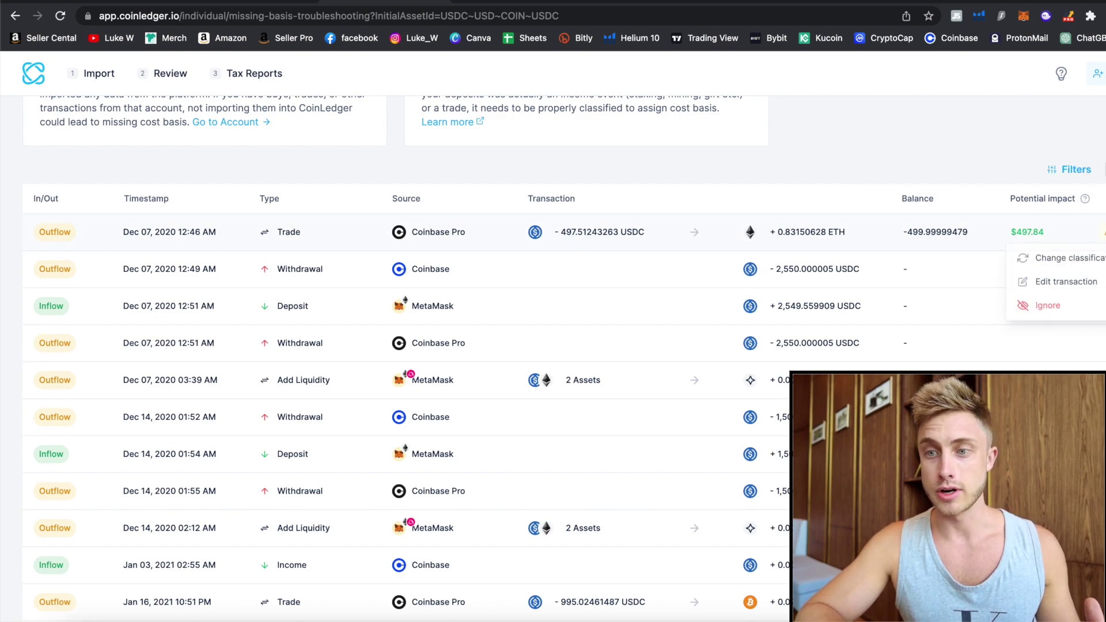
pyautogui.click(1073, 314)
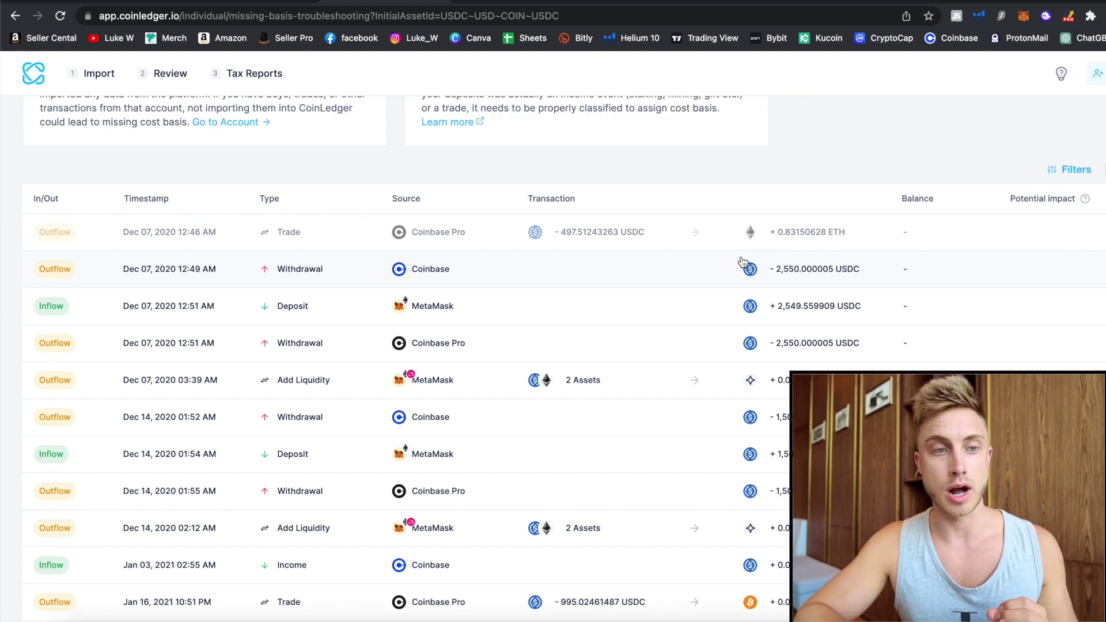
pyautogui.moveTo(717, 253)
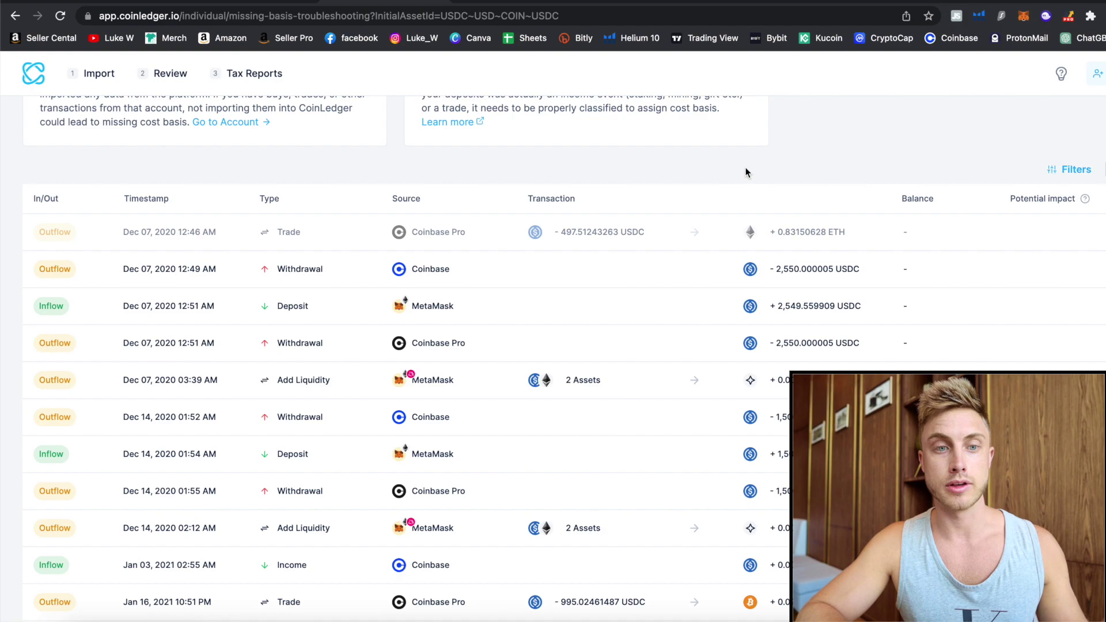
pyautogui.scroll(2, 746, 171)
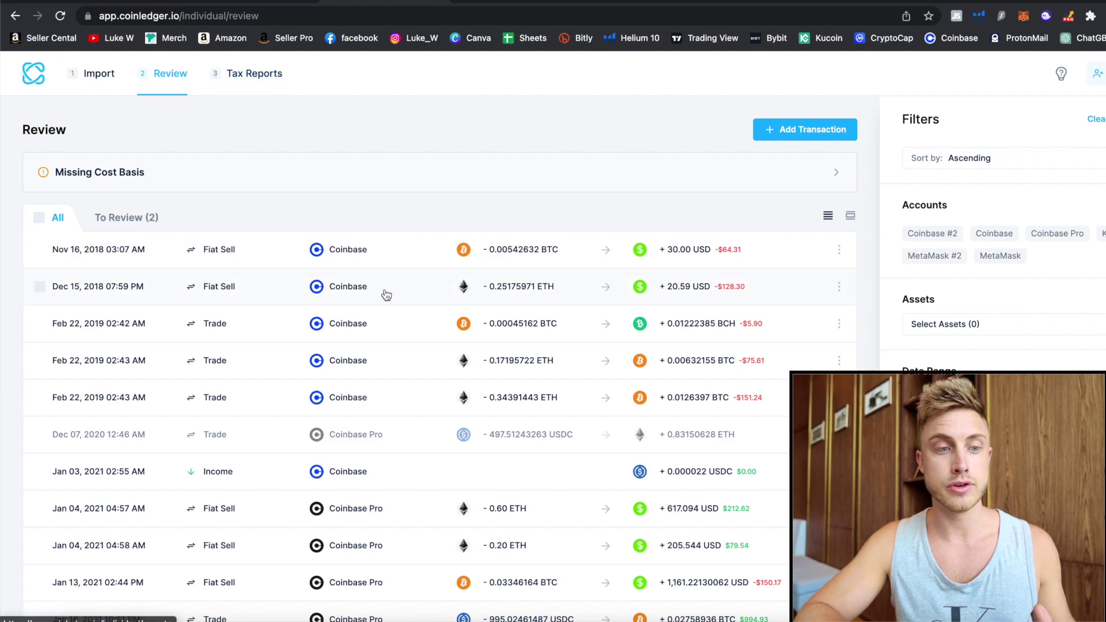
pyautogui.scroll(-5, 418, 288)
pyautogui.scroll(5, 415, 288)
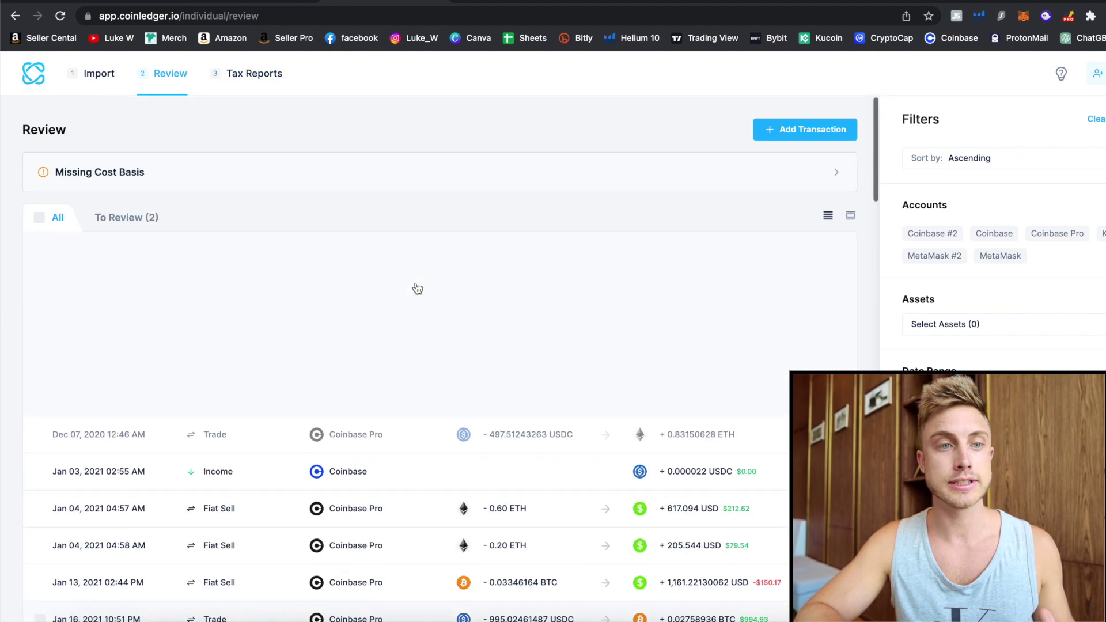
pyautogui.click(256, 84)
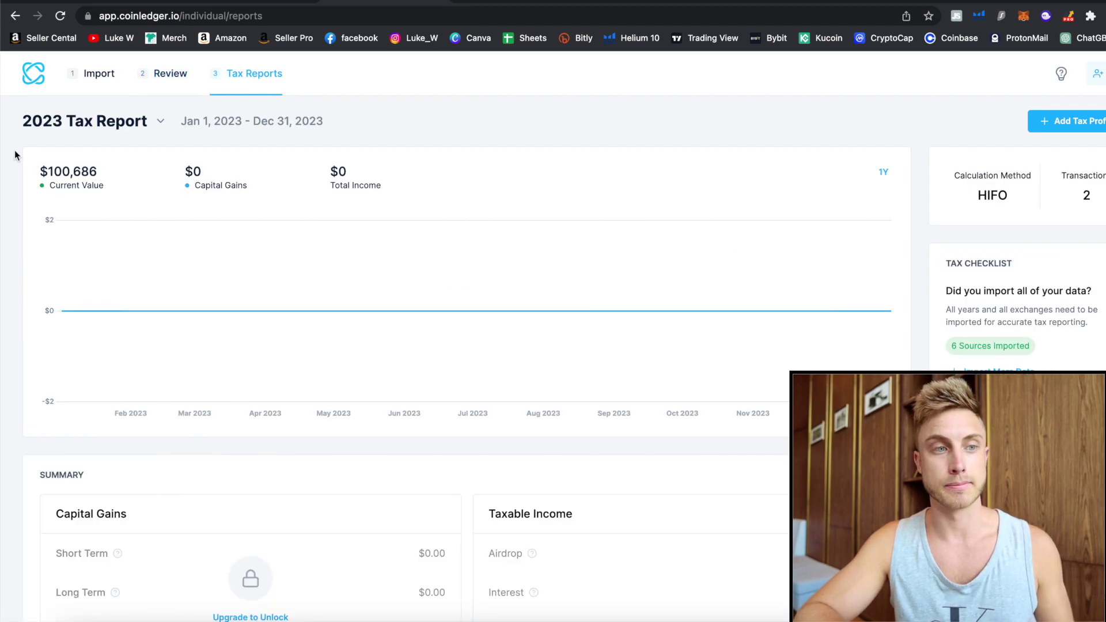
# Switch the tax report year to the 2022 Tax Report.
pyautogui.click(160, 123)
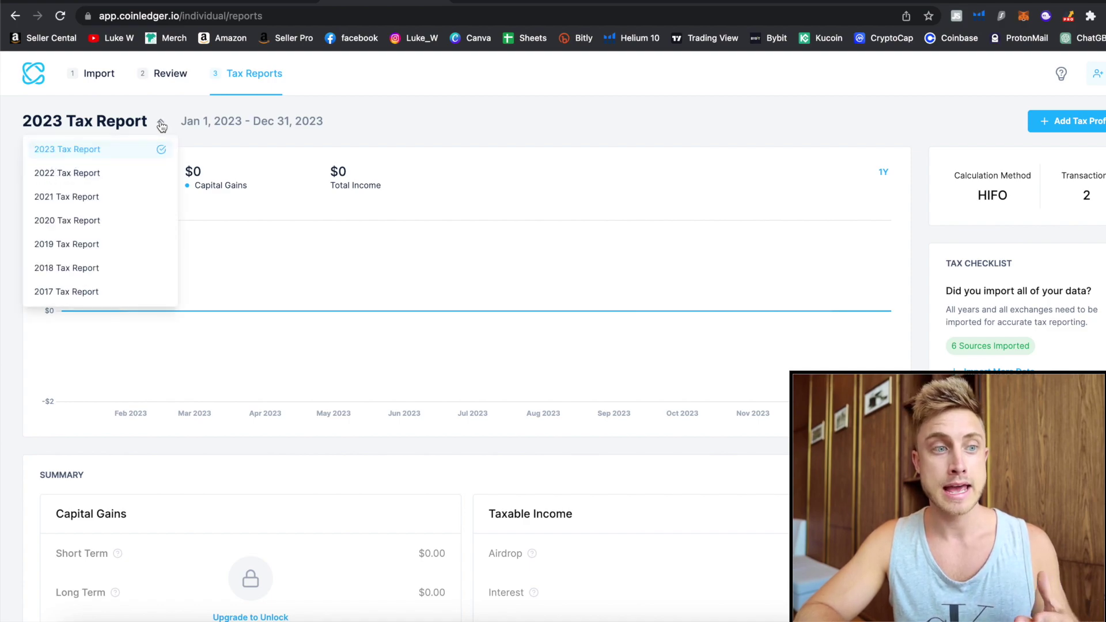
pyautogui.click(122, 178)
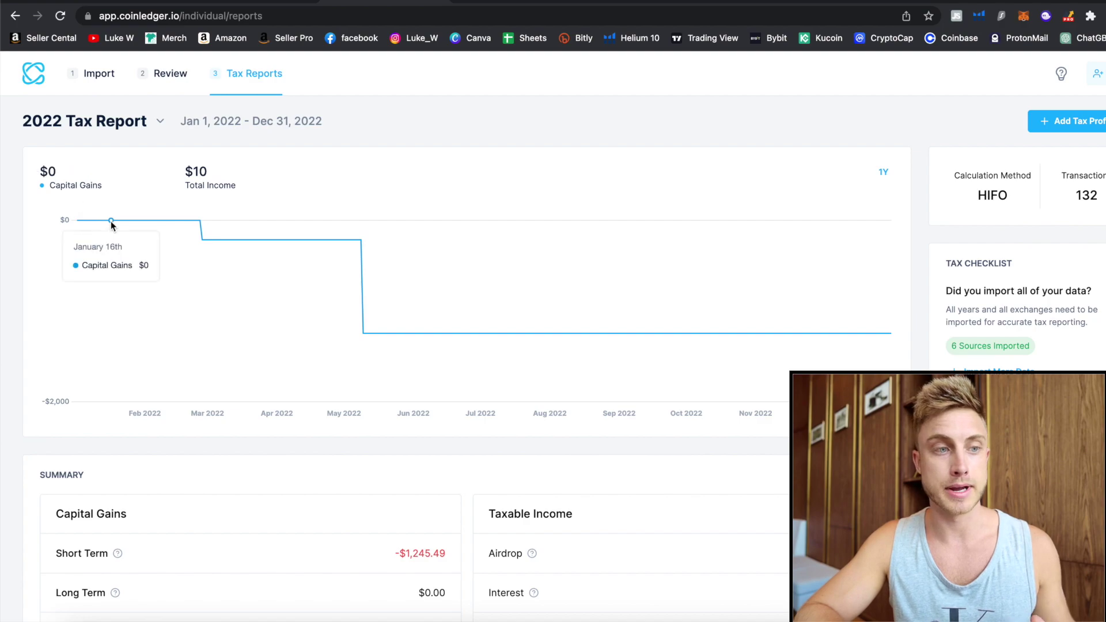
pyautogui.scroll(-4, 65, 201)
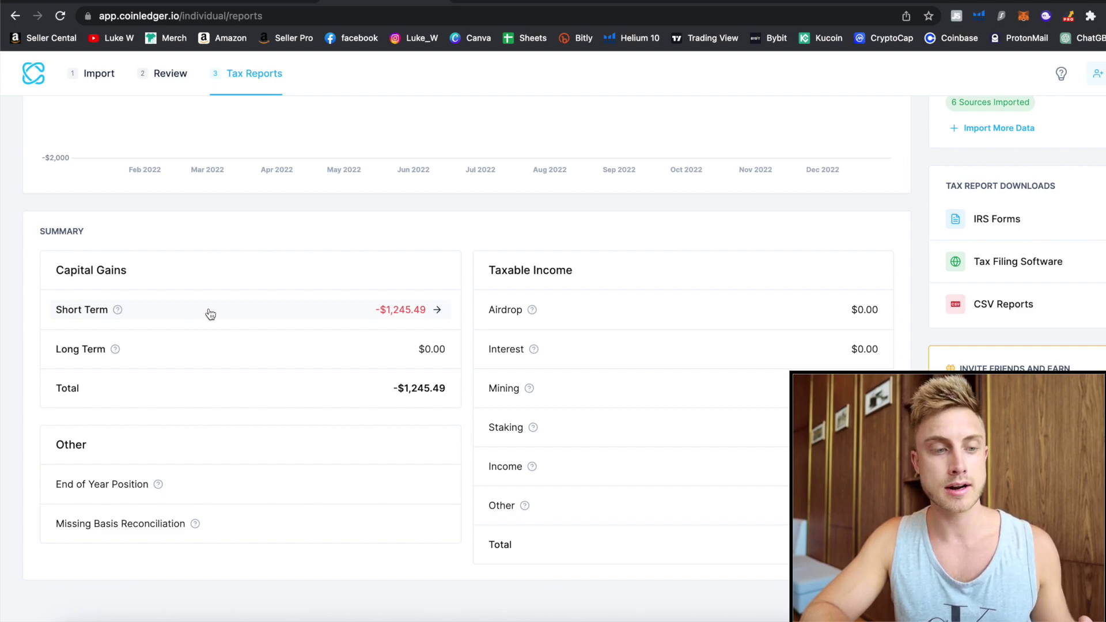
# Check the 2022 End of Year Position, then return to the report summary.
pyautogui.click(218, 485)
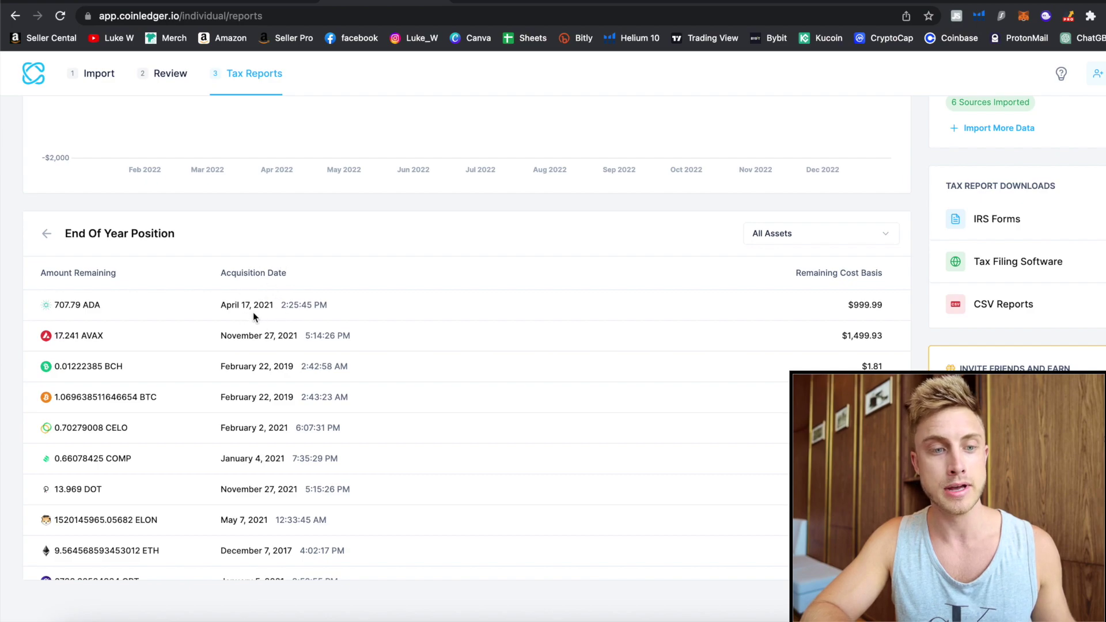
pyautogui.scroll(-3, 254, 317)
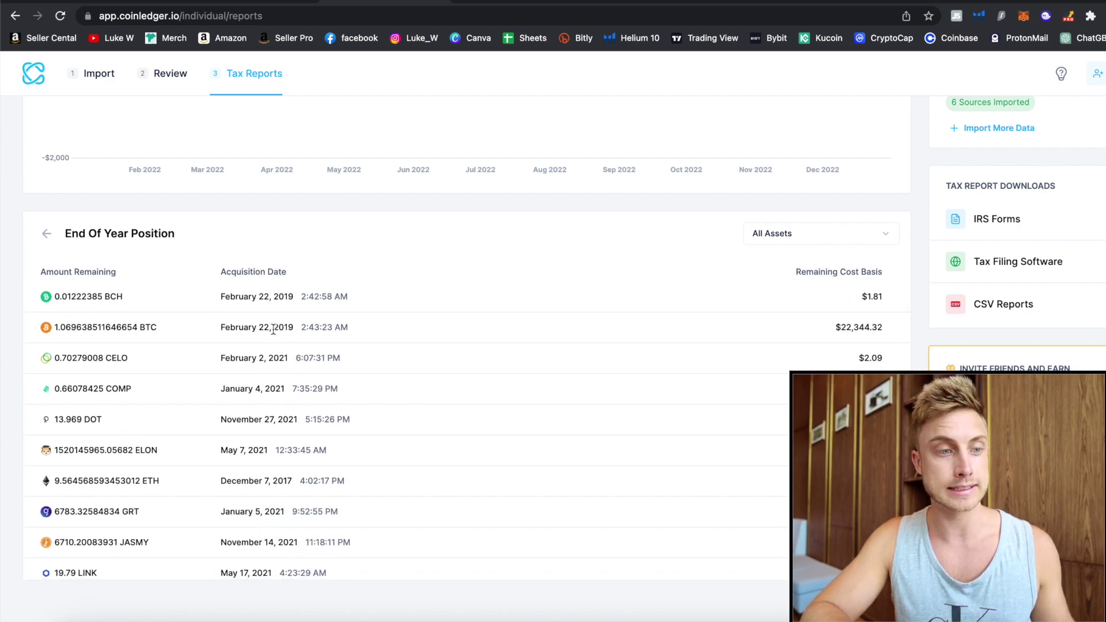
pyautogui.moveTo(273, 329); pyautogui.dragTo(309, 329)
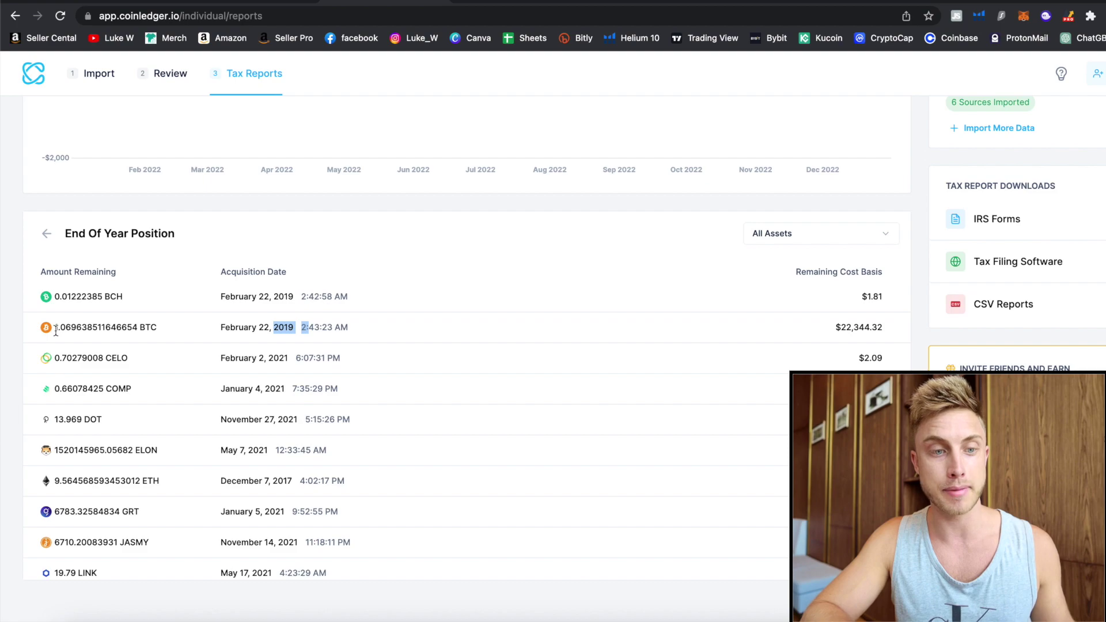
pyautogui.click(165, 334)
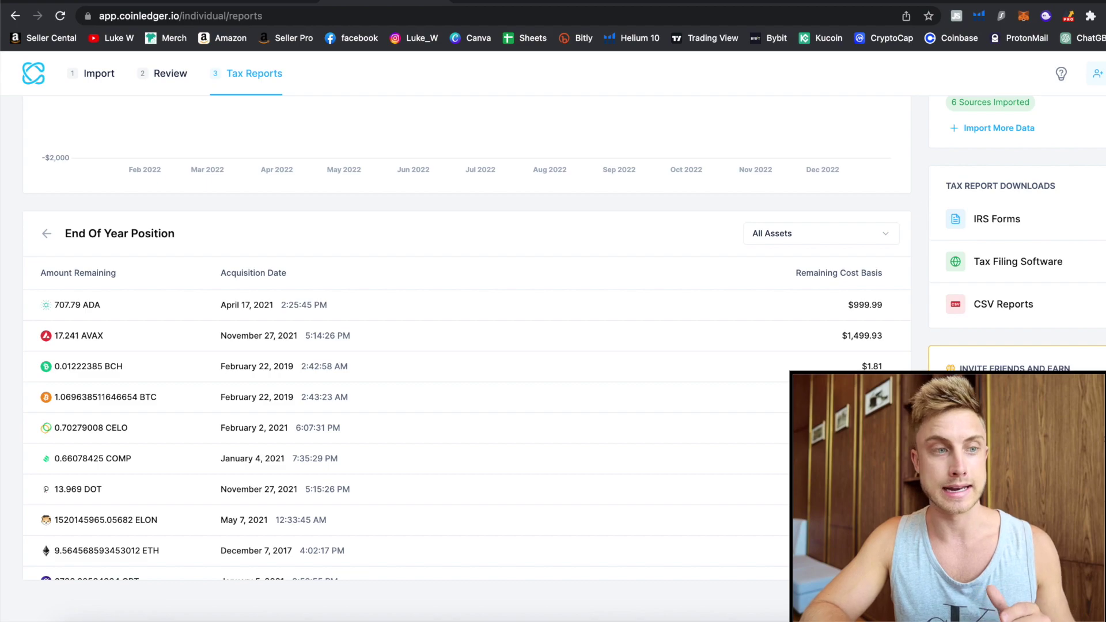
pyautogui.click(47, 233)
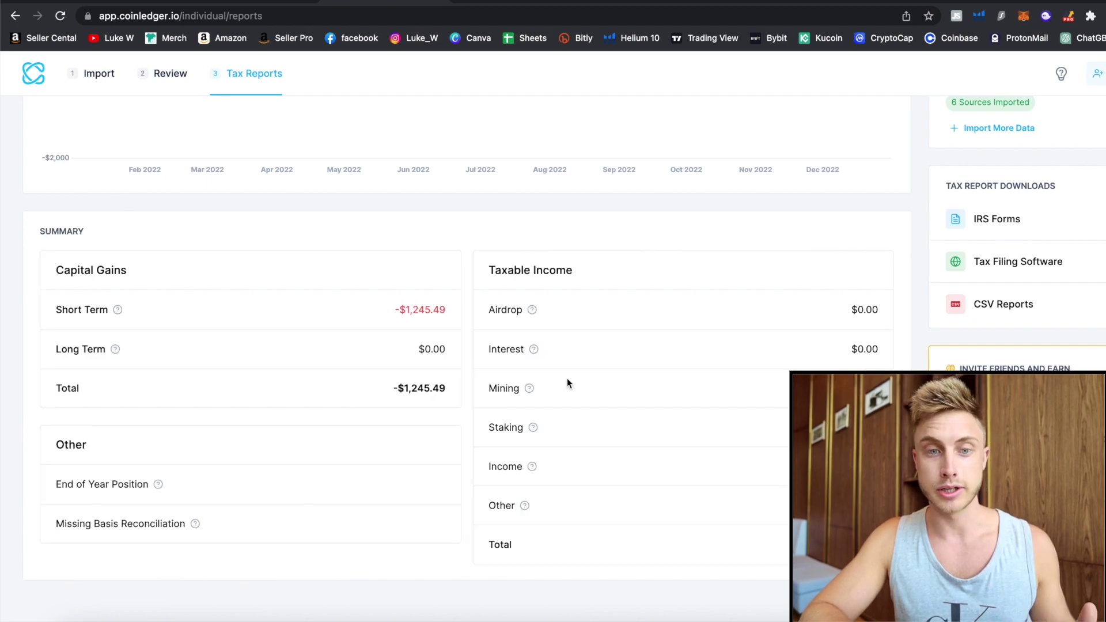
pyautogui.moveTo(494, 272); pyautogui.dragTo(603, 268)
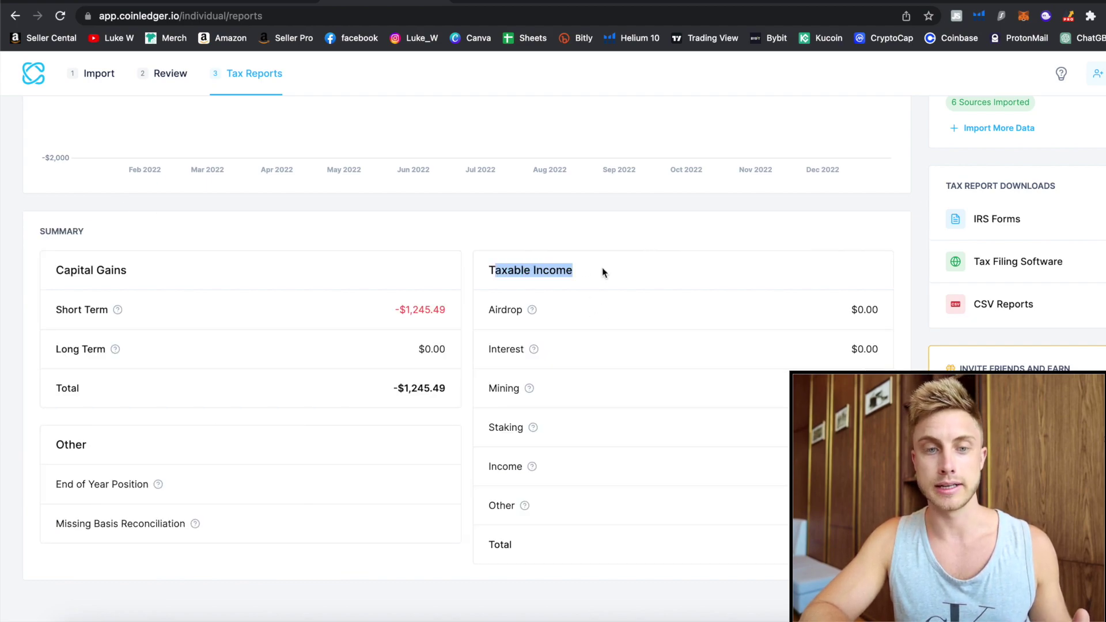
pyautogui.click(593, 278)
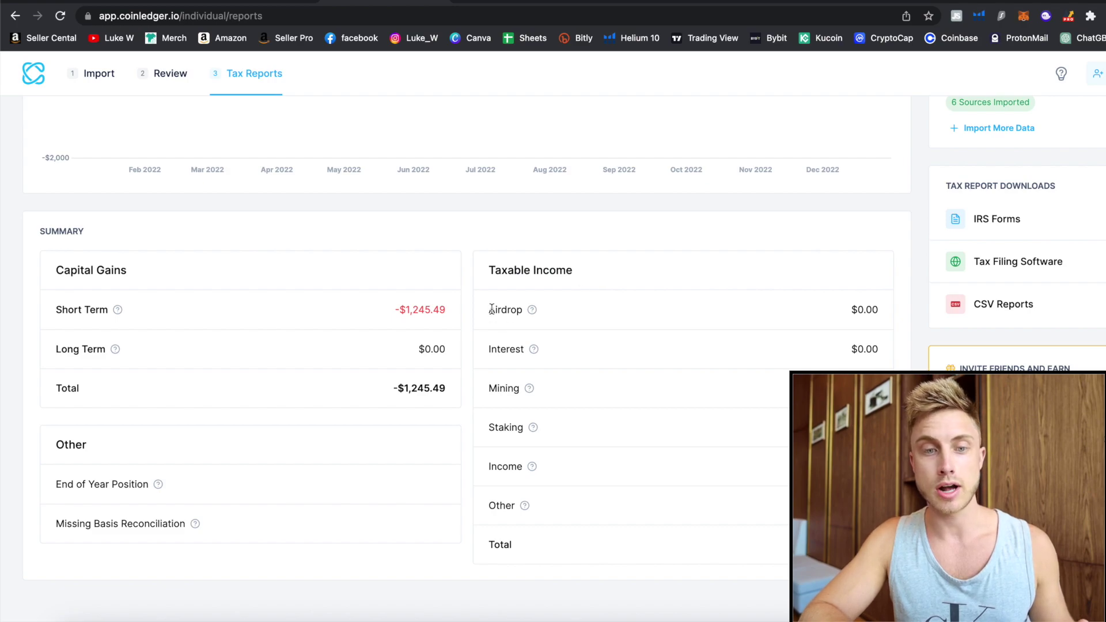
pyautogui.moveTo(533, 392)
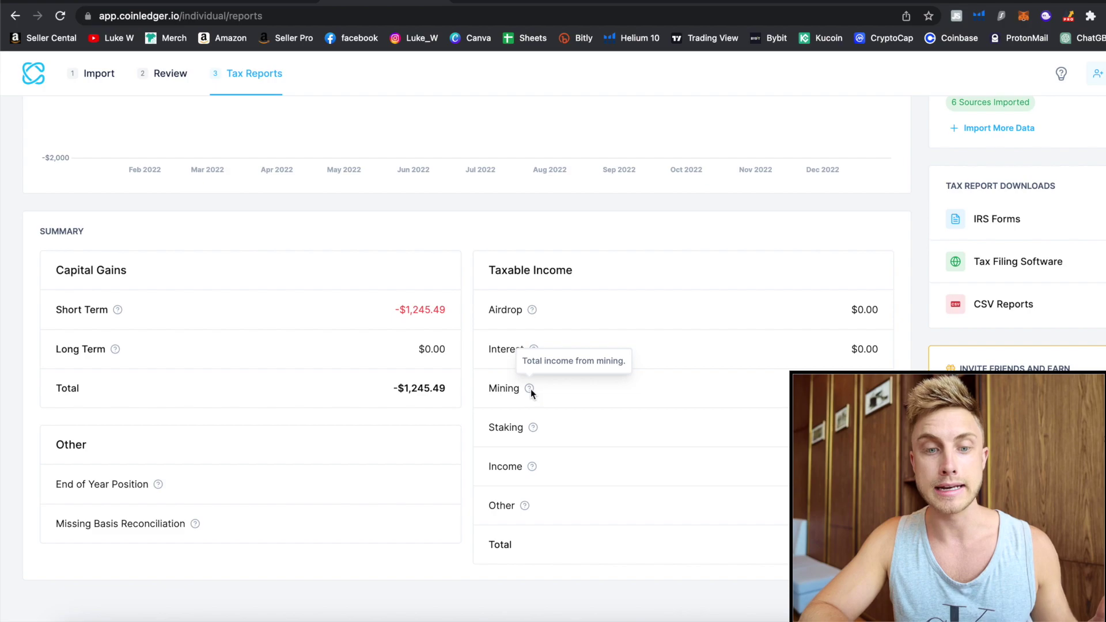
pyautogui.scroll(5, 531, 470)
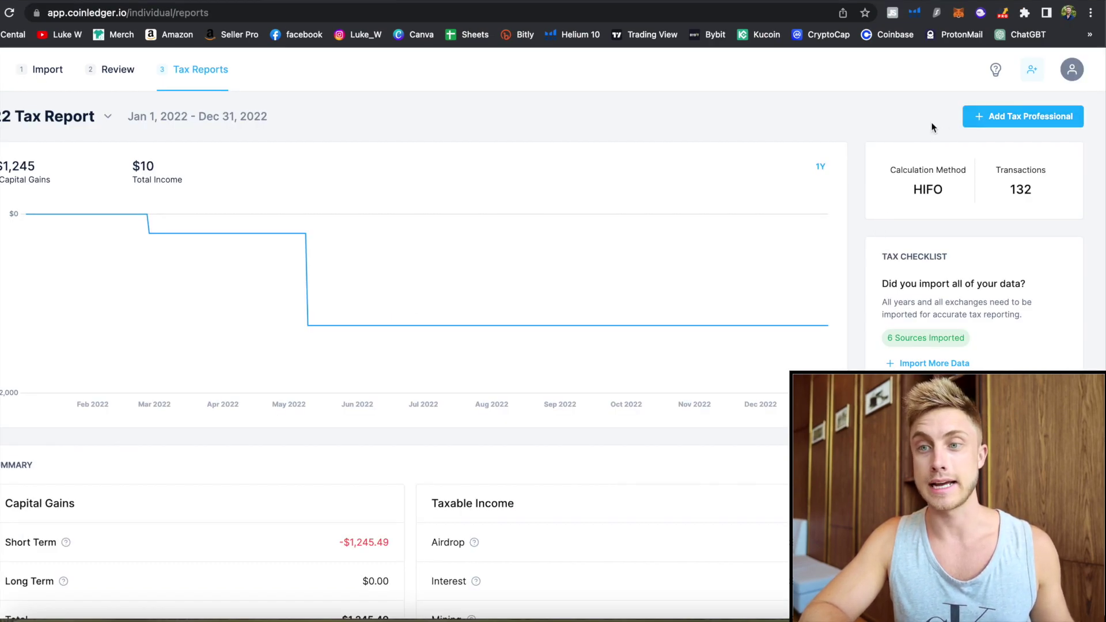
pyautogui.click(984, 119)
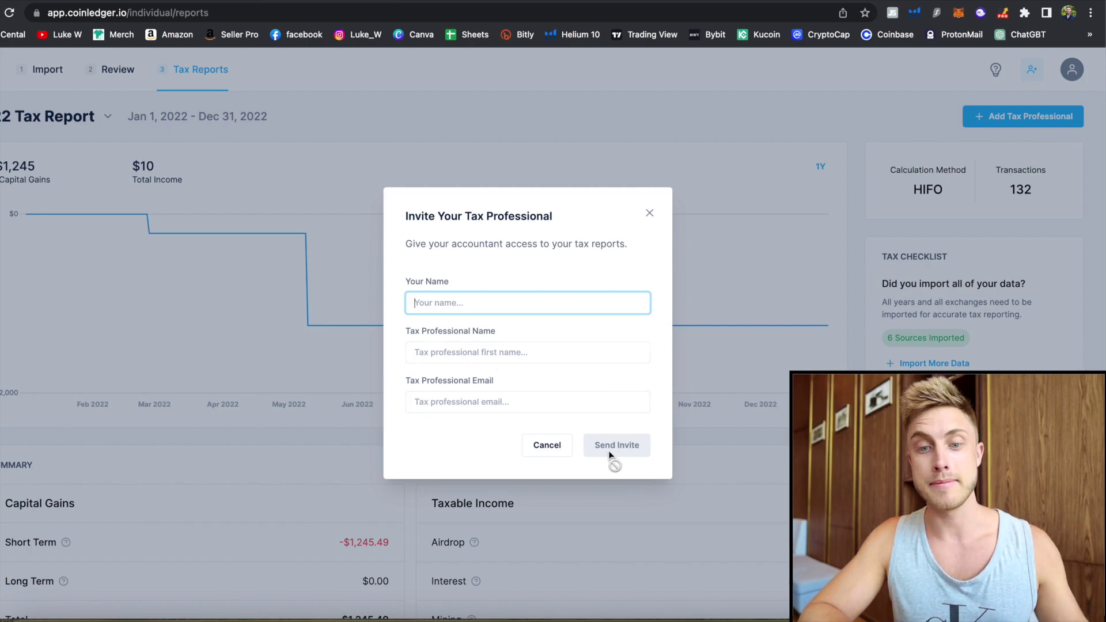
pyautogui.click(649, 214)
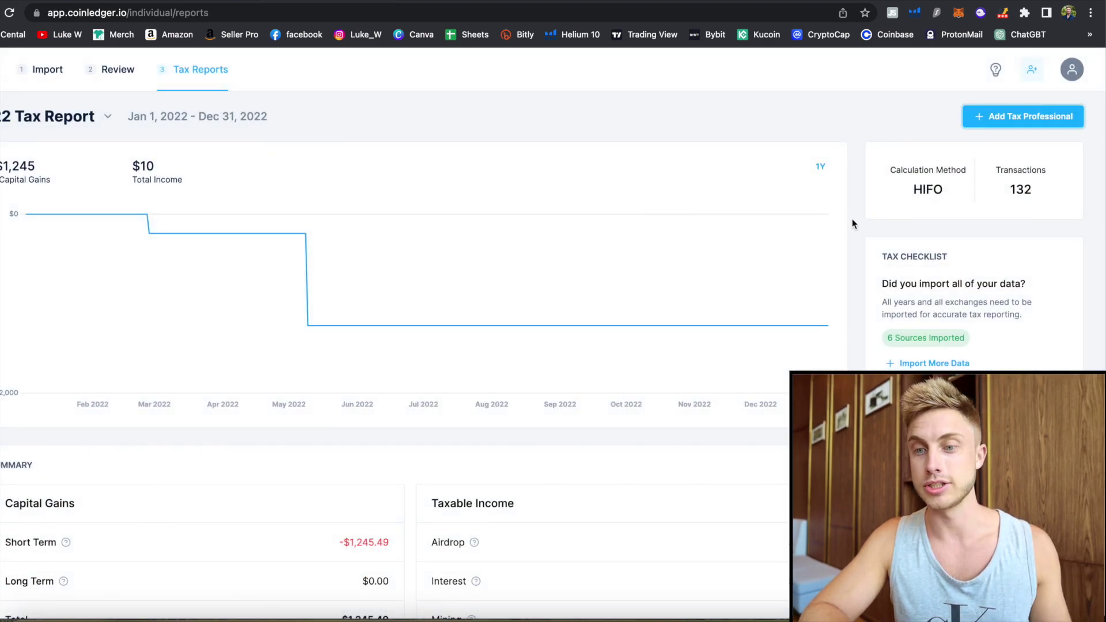
pyautogui.scroll(-3, 853, 220)
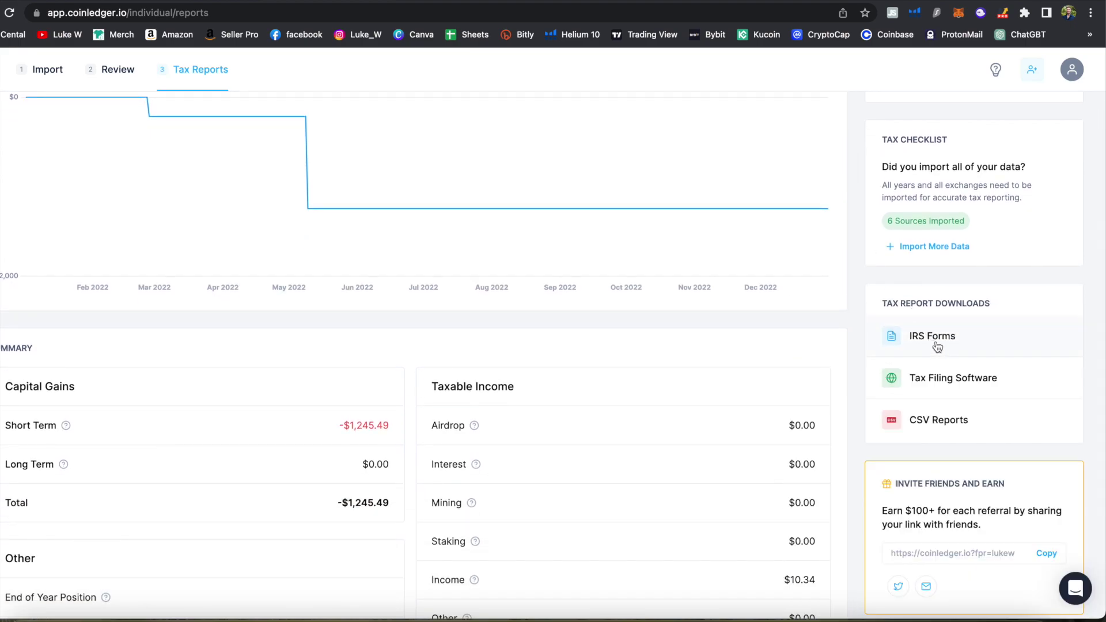
# Generate the TurboTax Online CSV under Tax Filing Software and open the TurboTax filing guide.
pyautogui.click(952, 380)
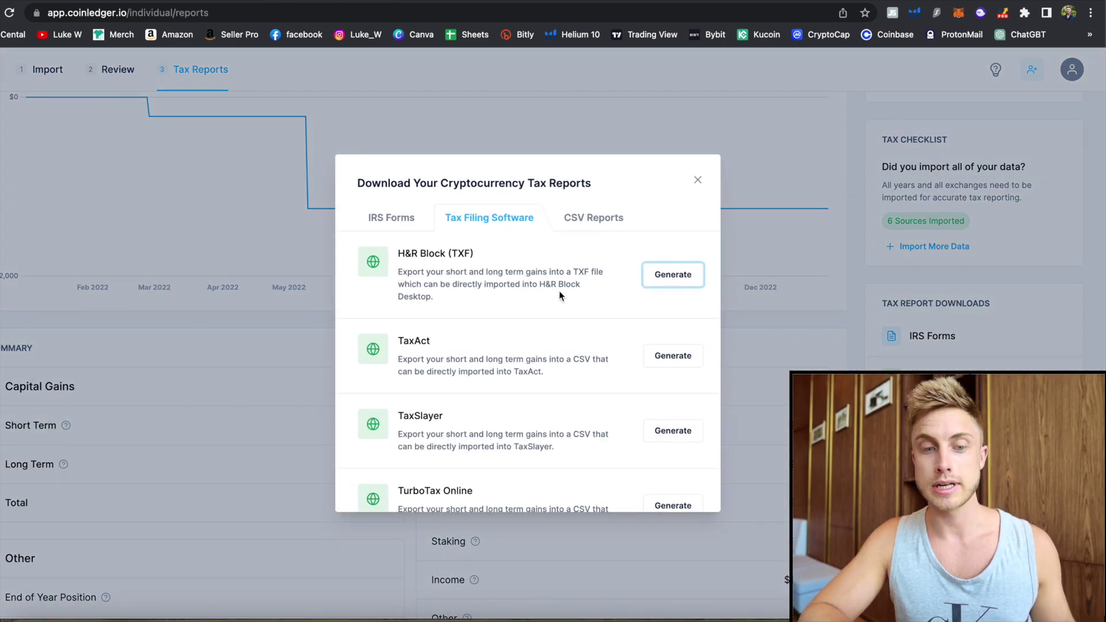
pyautogui.scroll(-2, 560, 295)
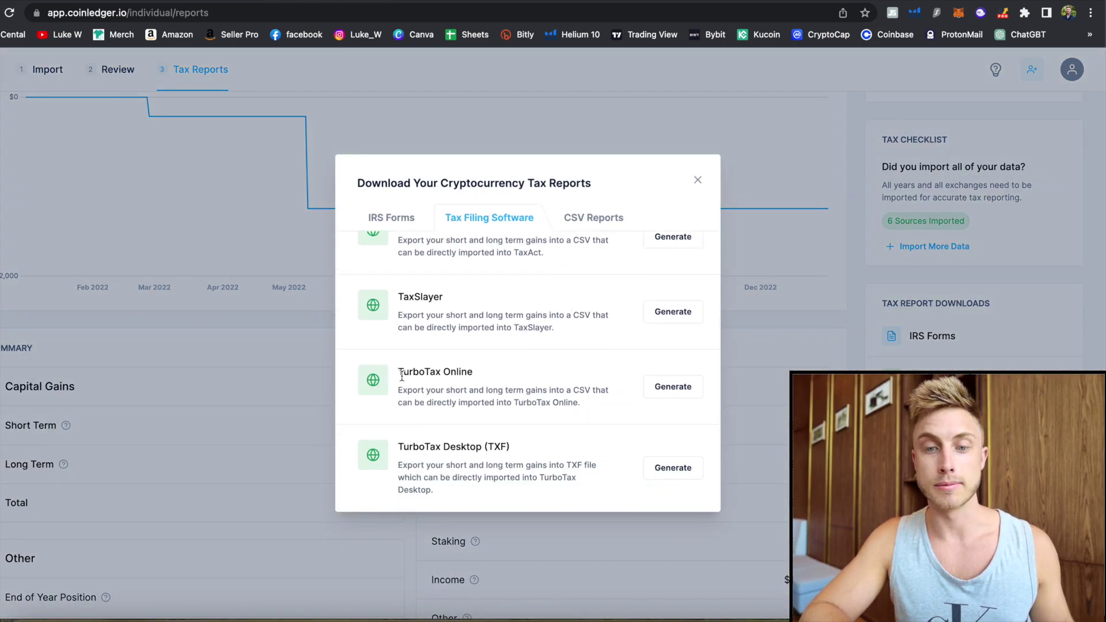
pyautogui.moveTo(443, 374); pyautogui.dragTo(581, 375)
pyautogui.click(580, 375)
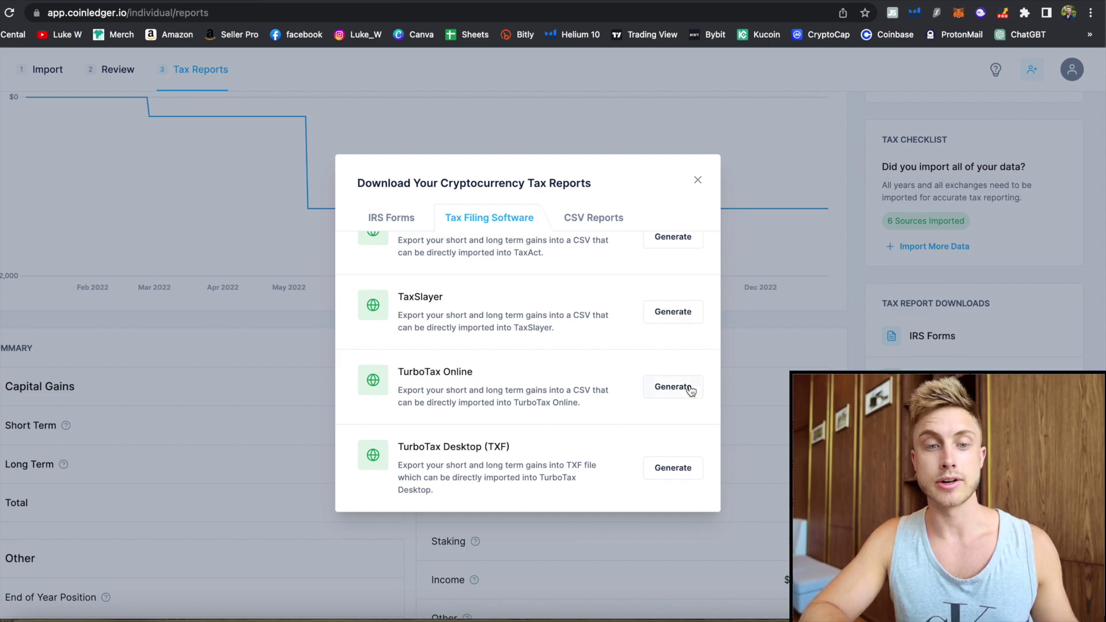
pyautogui.click(690, 390)
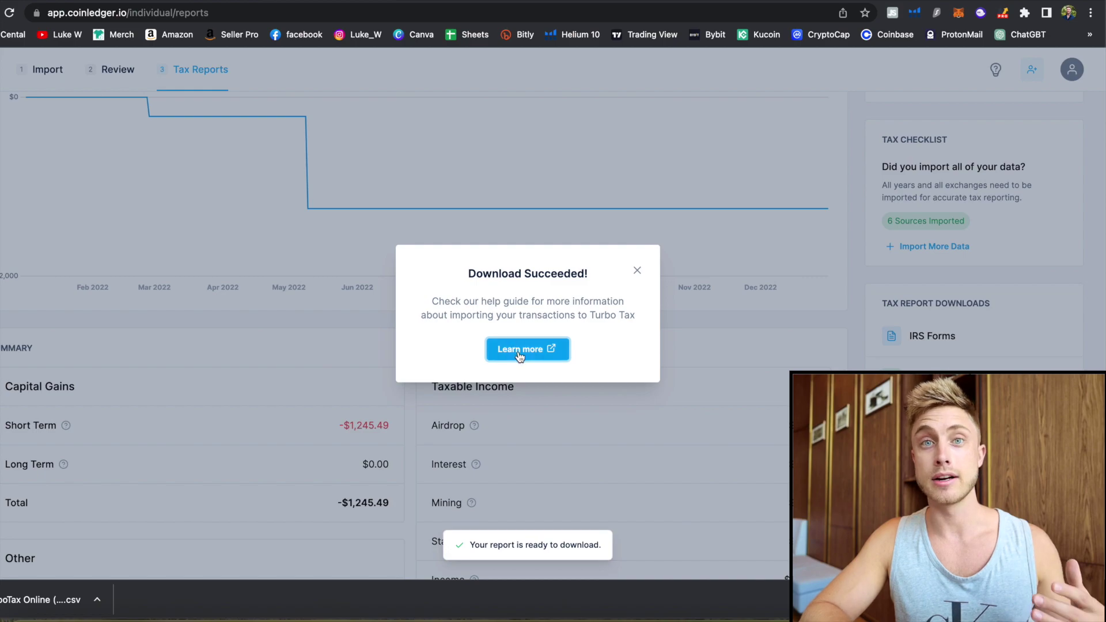
pyautogui.click(517, 351)
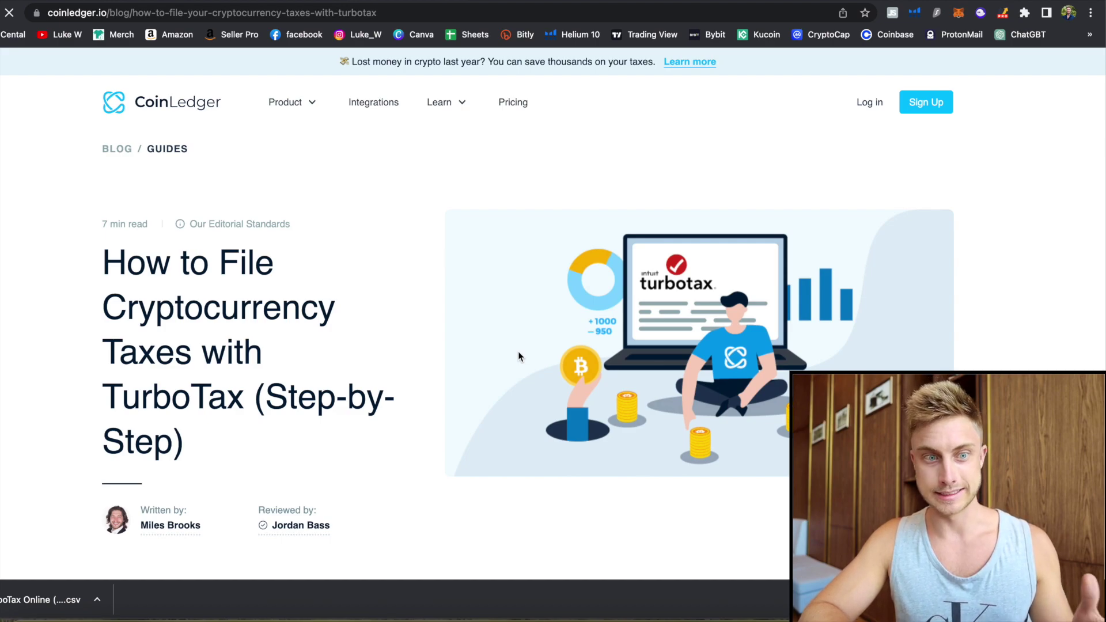
# Scroll through the steps of the 'How to File Cryptocurrency Taxes with TurboTax' guide.
pyautogui.scroll(-1, 424, 365)
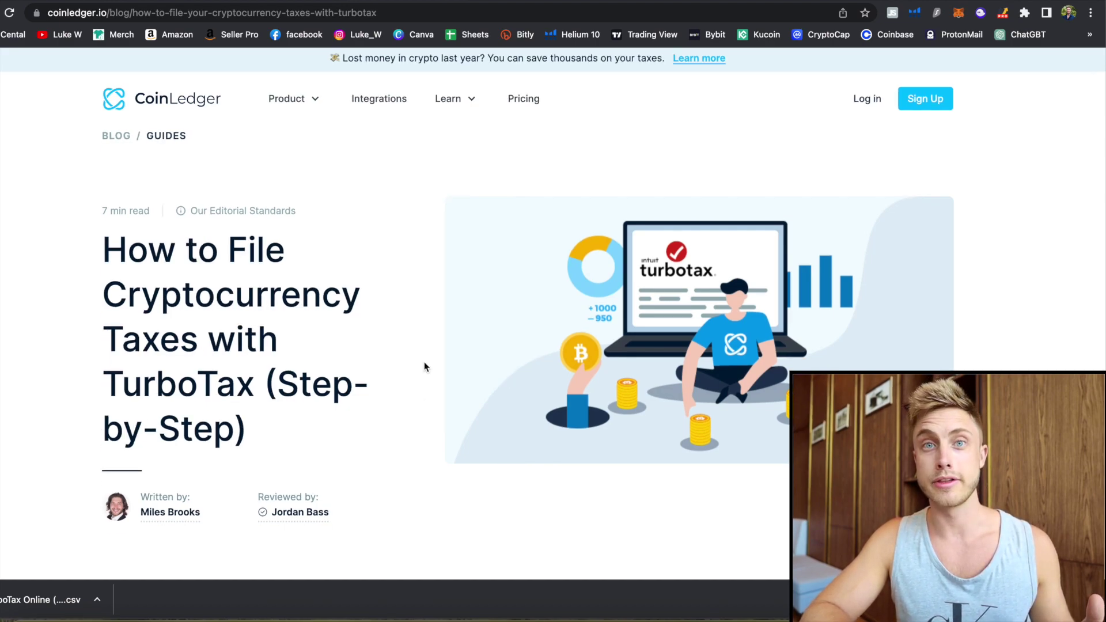
pyautogui.scroll(-7, 424, 362)
pyautogui.scroll(-2, 424, 362)
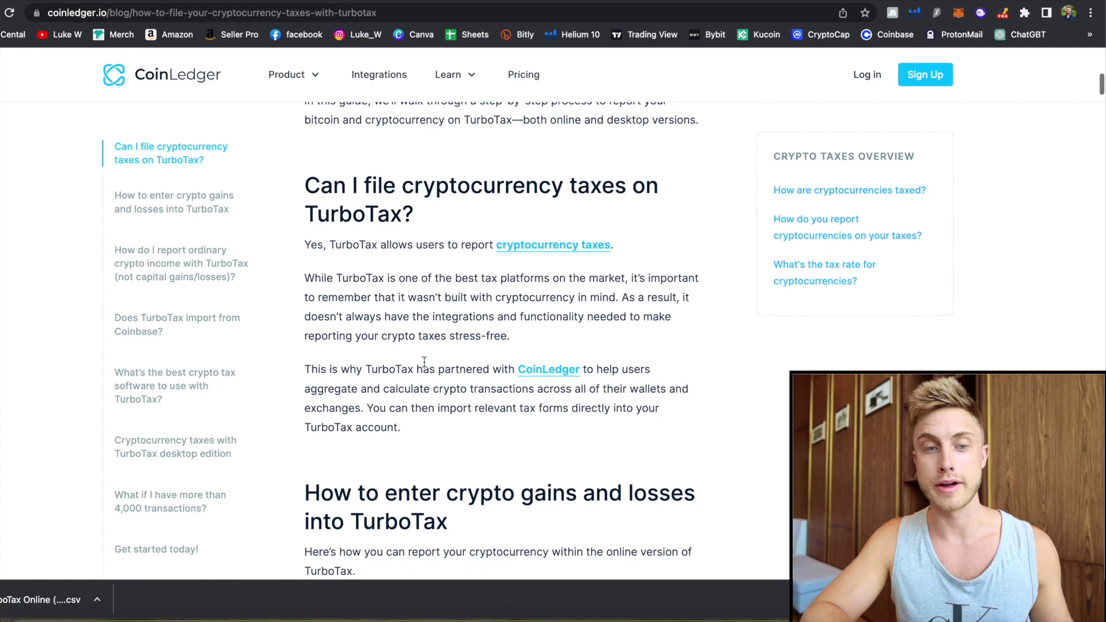
pyautogui.scroll(-3, 424, 362)
pyautogui.scroll(-5, 424, 362)
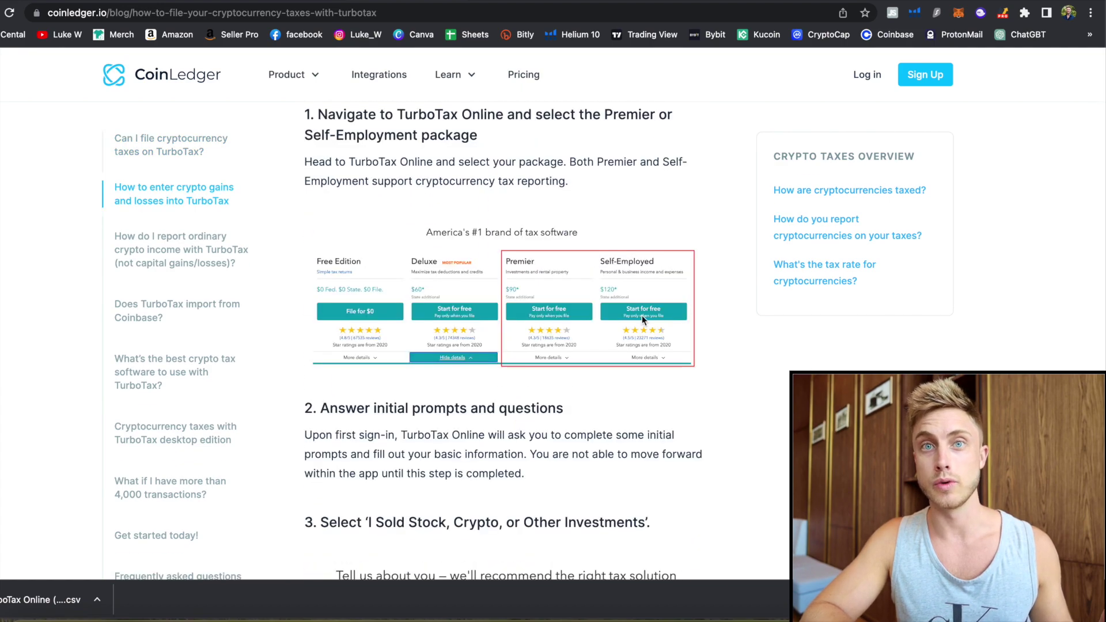
pyautogui.scroll(-3, 589, 342)
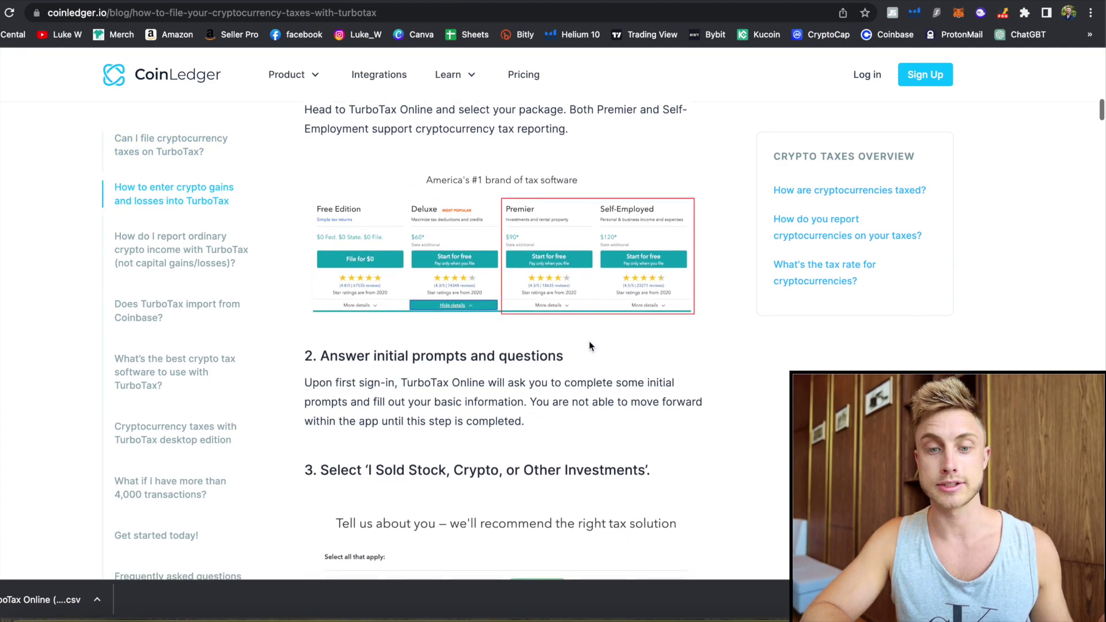
pyautogui.scroll(-2, 589, 341)
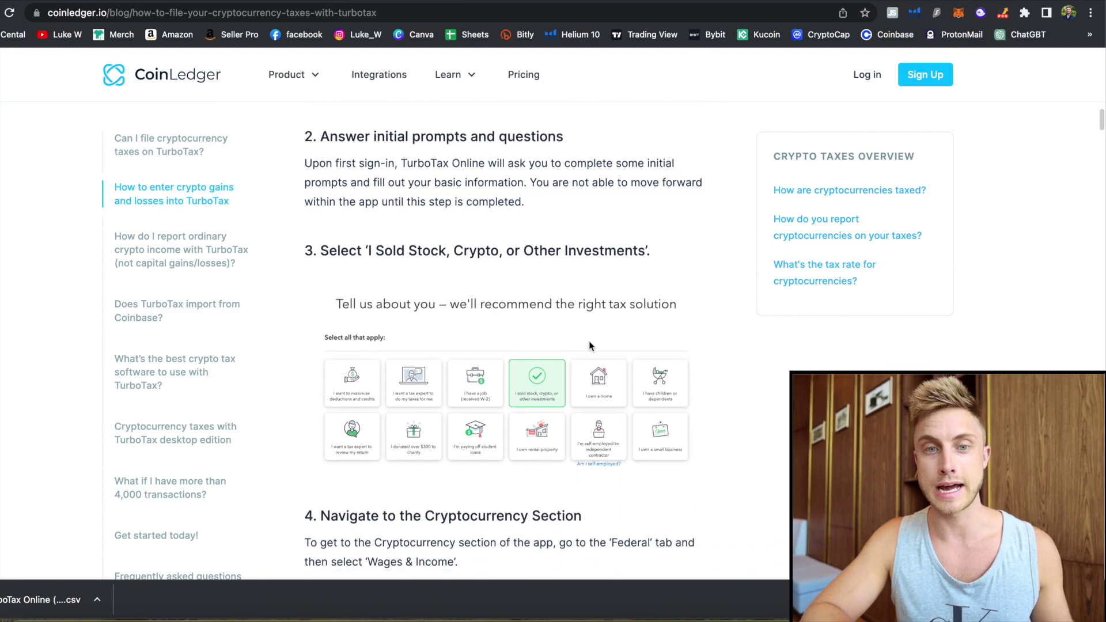
pyautogui.scroll(4, 590, 345)
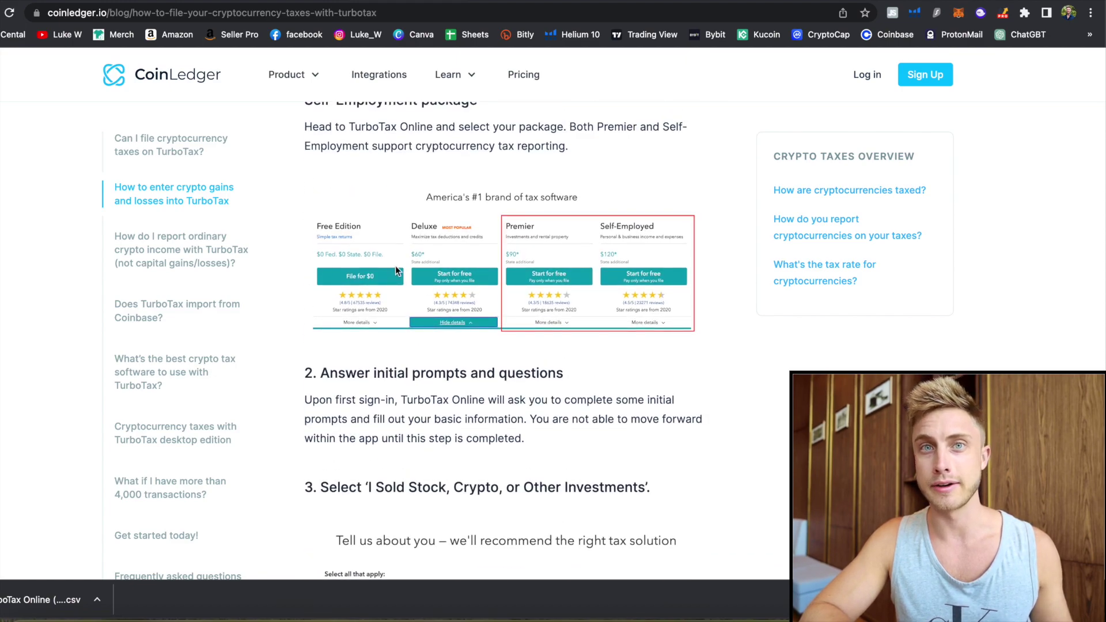
pyautogui.scroll(-3, 635, 484)
pyautogui.scroll(-2, 635, 484)
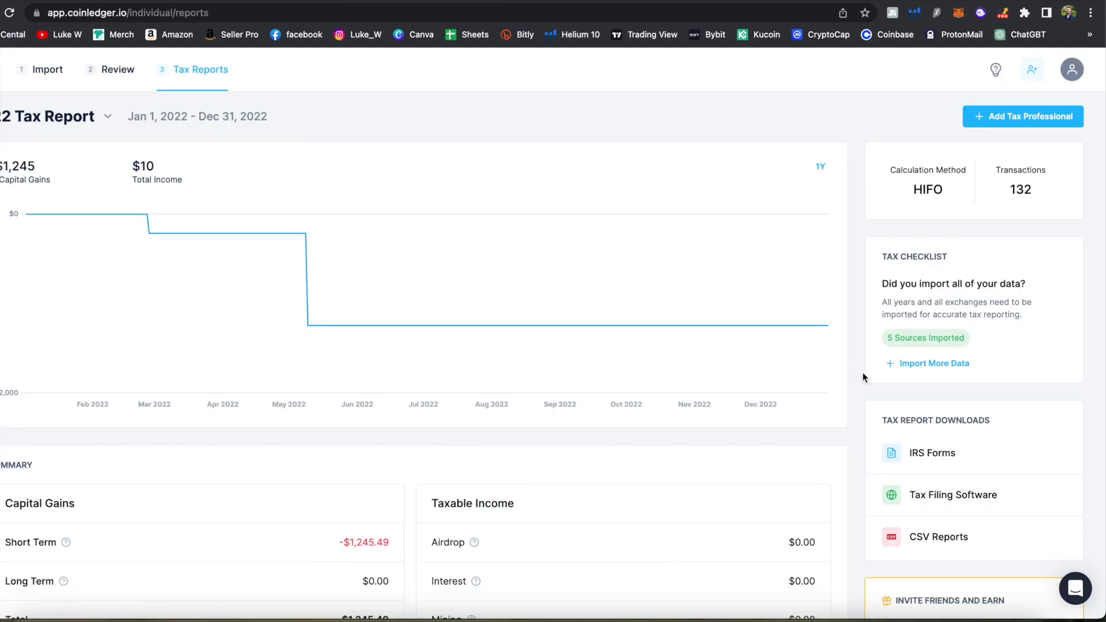
# Generate the 2022 IRS Form 8949 PDF under IRS Forms and scroll through its short-term trades.
pyautogui.click(986, 464)
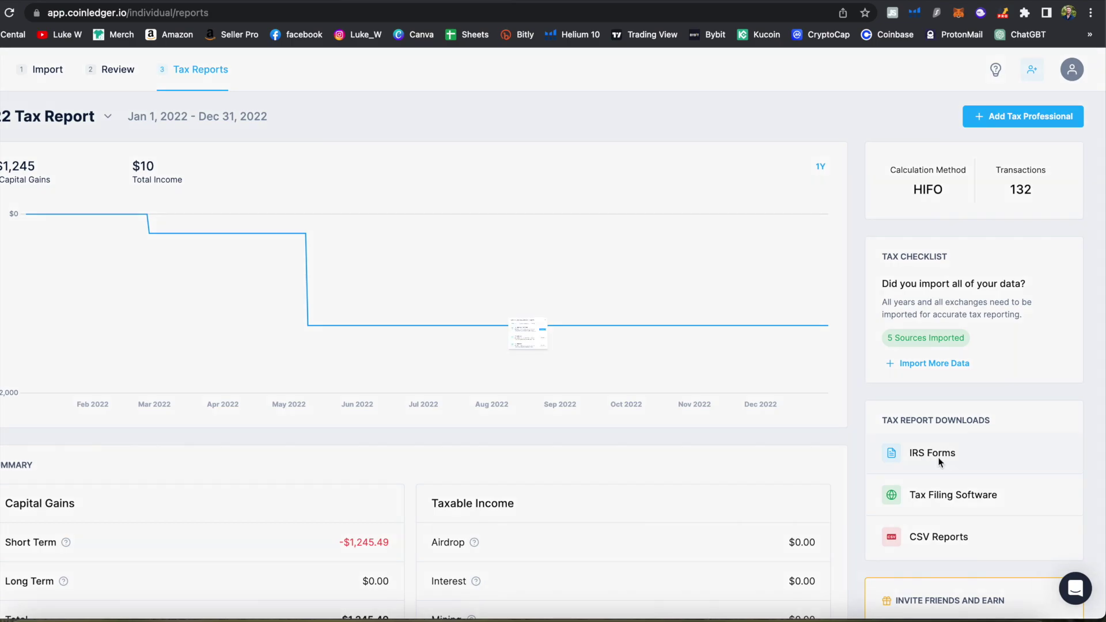
pyautogui.moveTo(399, 437); pyautogui.dragTo(466, 439)
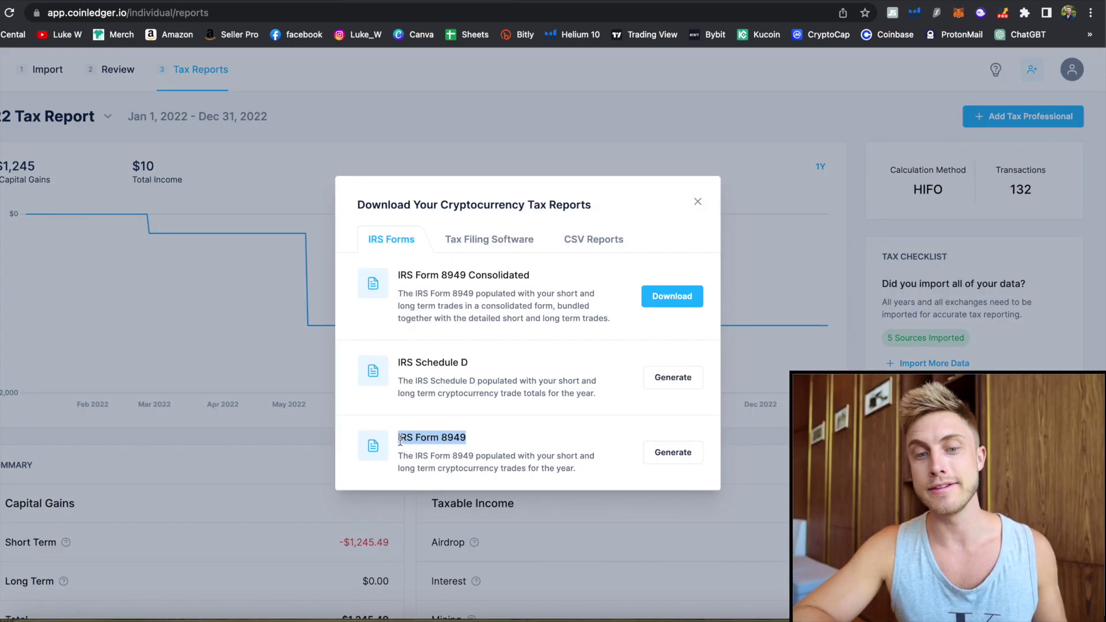
pyautogui.click(404, 441)
pyautogui.click(674, 456)
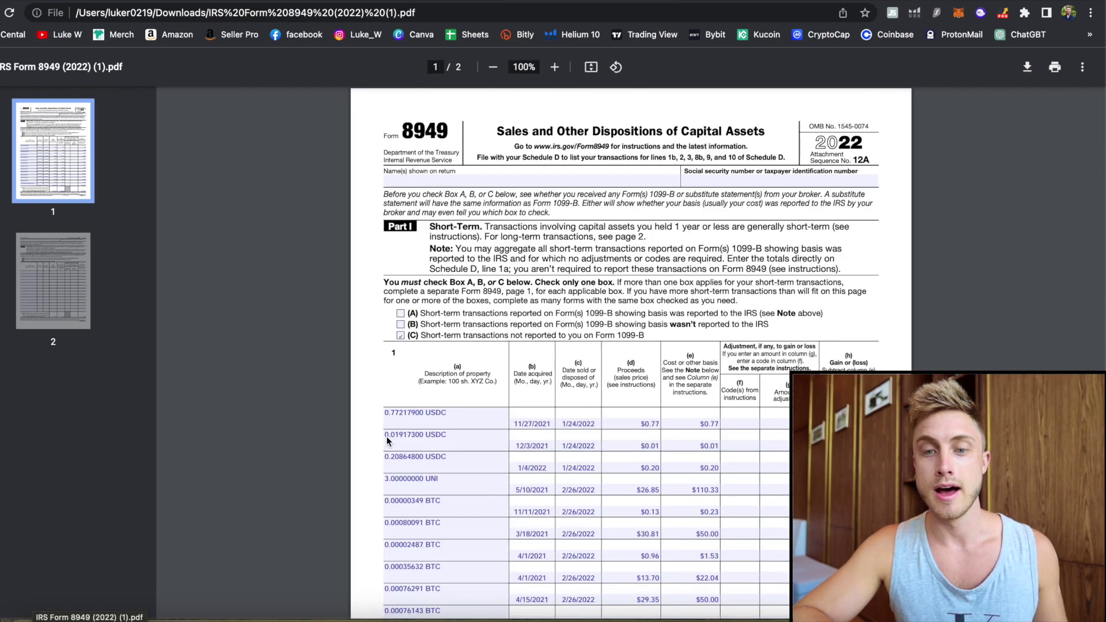
pyautogui.scroll(-5, 386, 437)
pyautogui.scroll(-1, 388, 438)
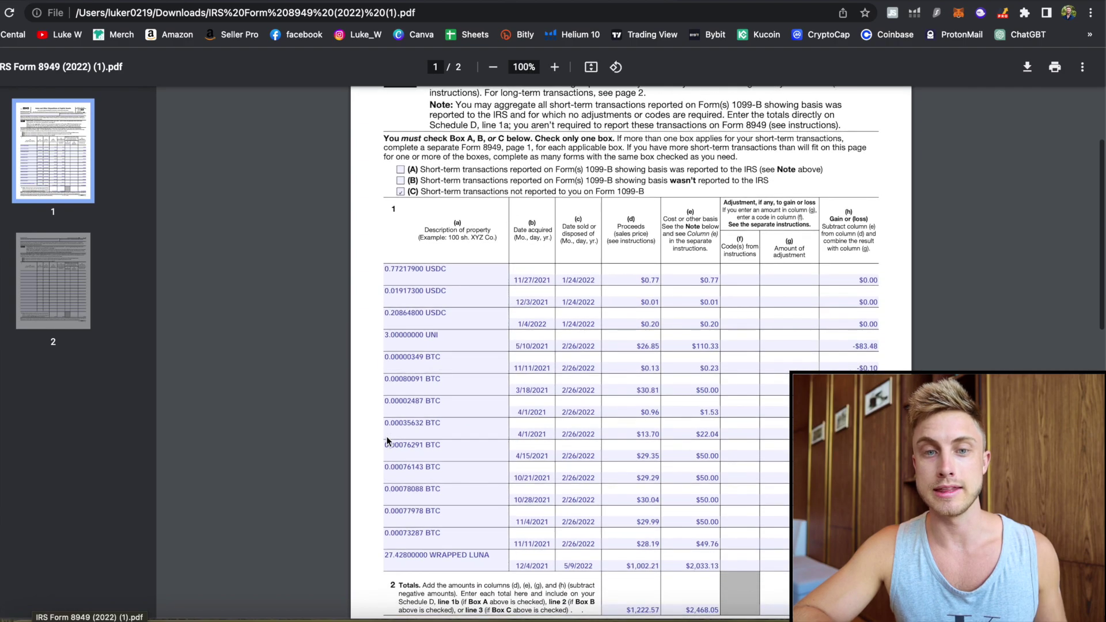
pyautogui.scroll(6, 482, 455)
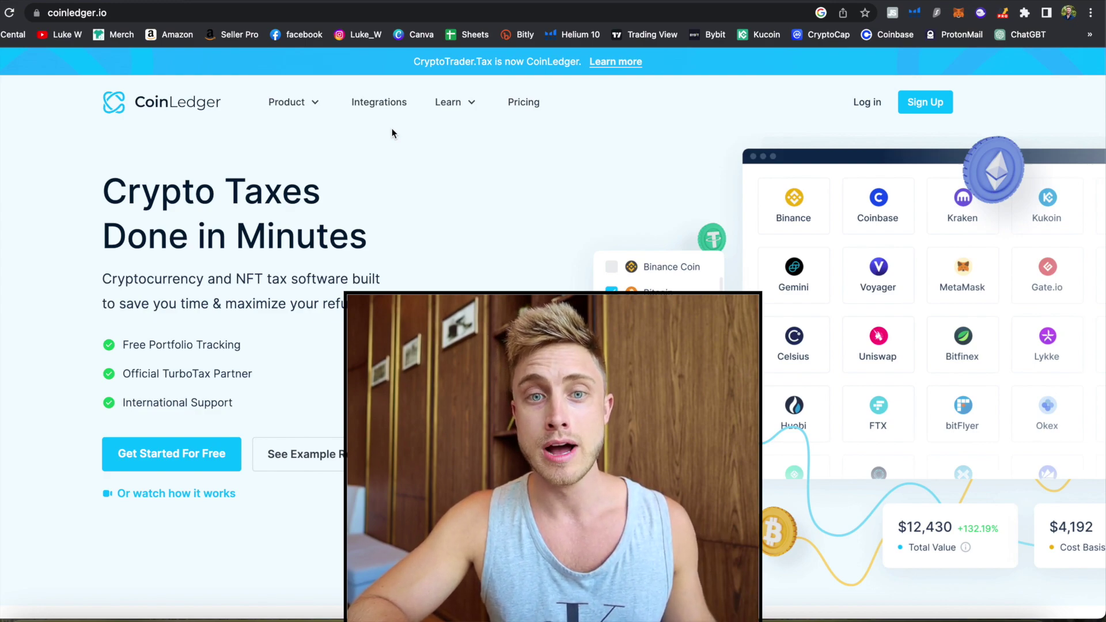
# Compare the Free, Hobbyist, Investor and Unlimited plans on the Pricing page.
pyautogui.click(524, 108)
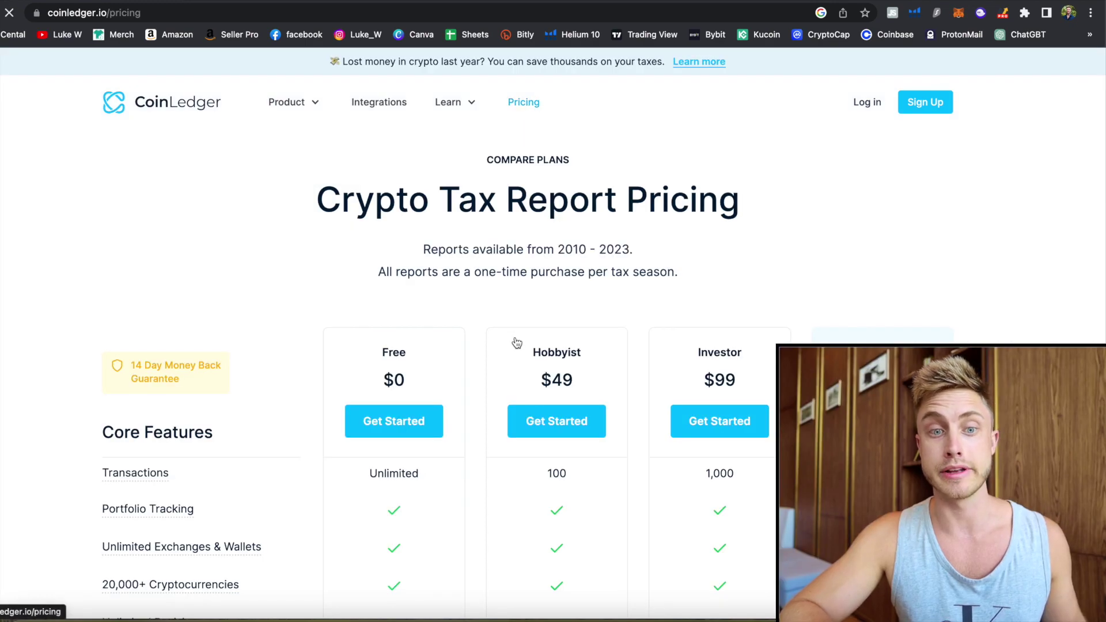
pyautogui.scroll(-3, 517, 342)
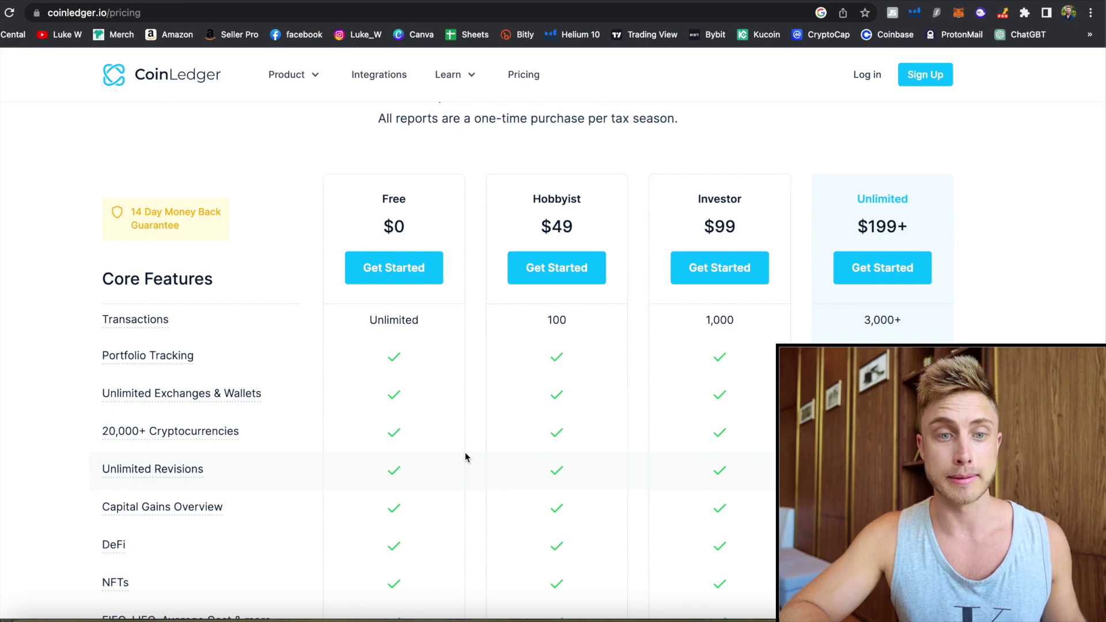
pyautogui.scroll(-2, 465, 457)
pyautogui.scroll(-3, 423, 464)
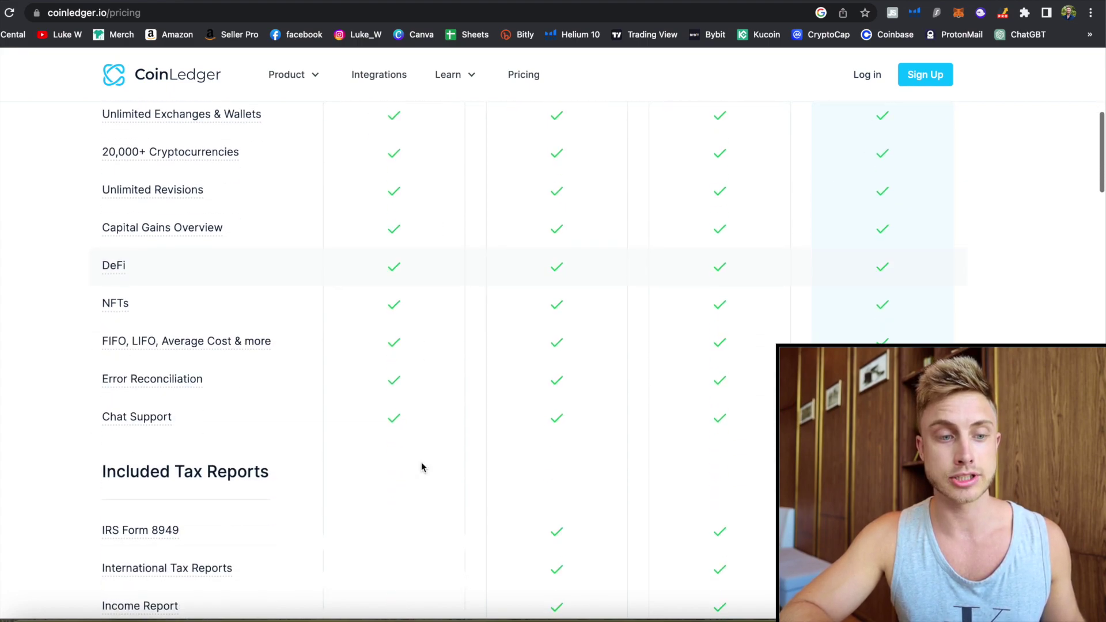
pyautogui.scroll(-6, 410, 444)
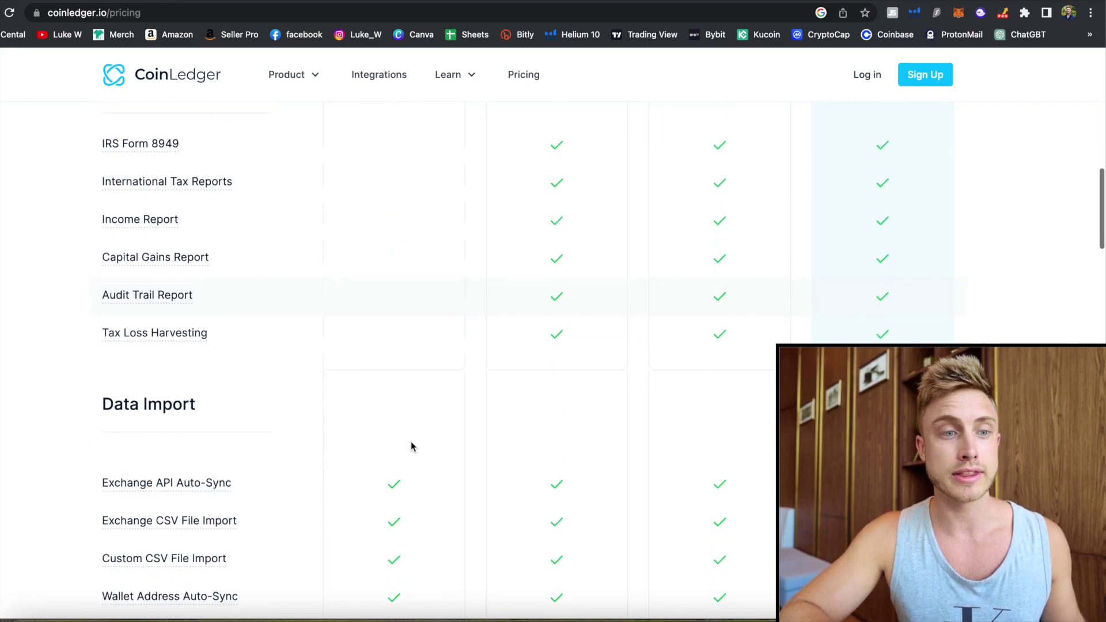
pyautogui.scroll(3, 412, 446)
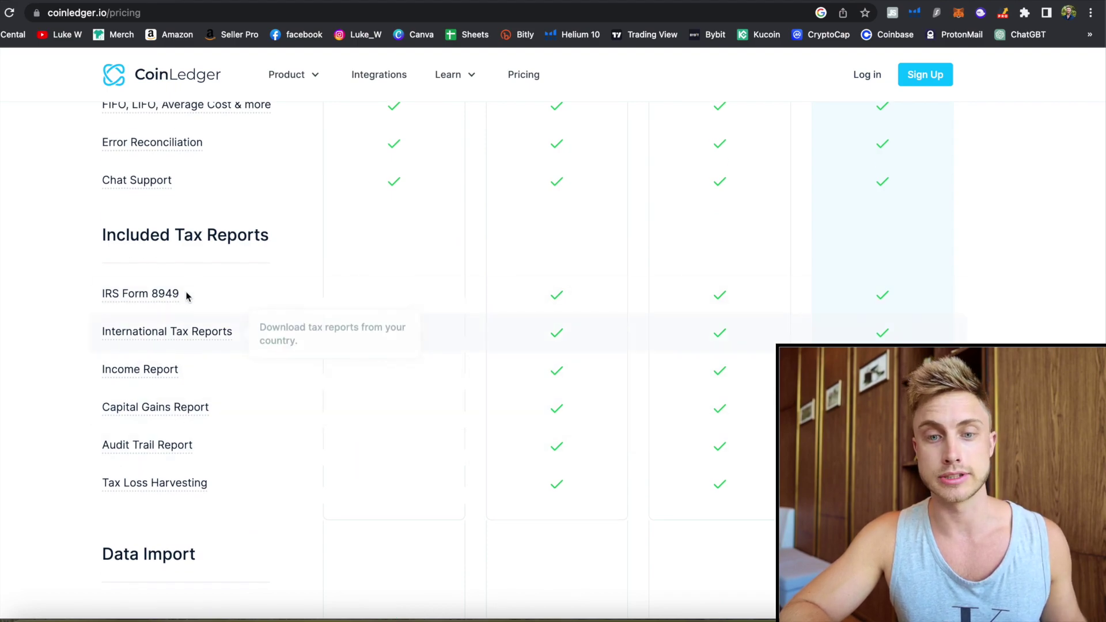
pyautogui.scroll(12, 521, 387)
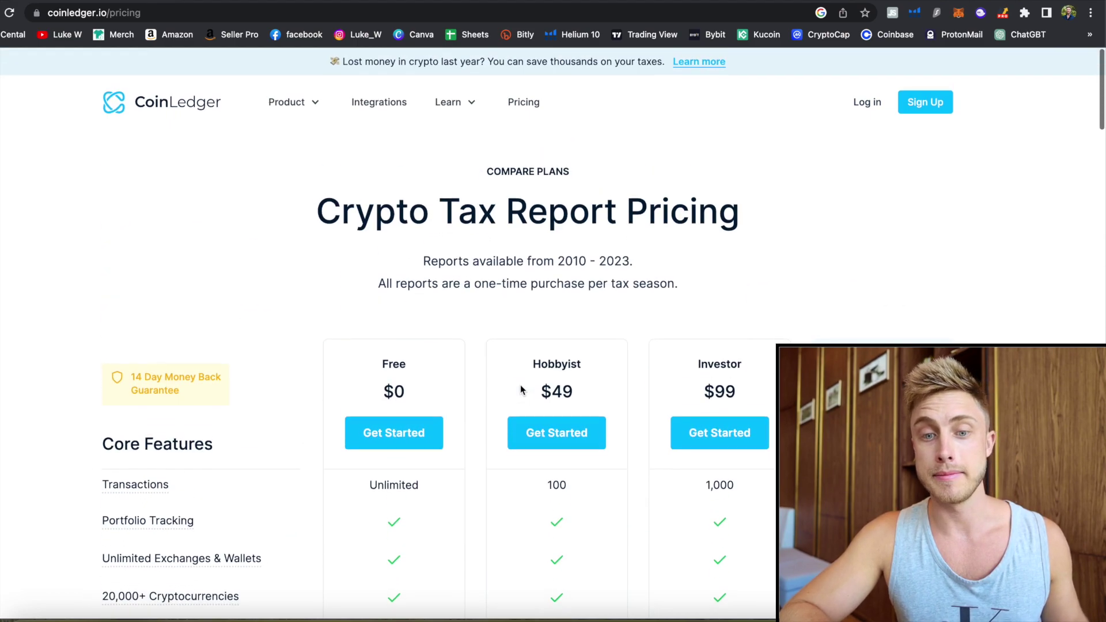
pyautogui.scroll(-1, 520, 390)
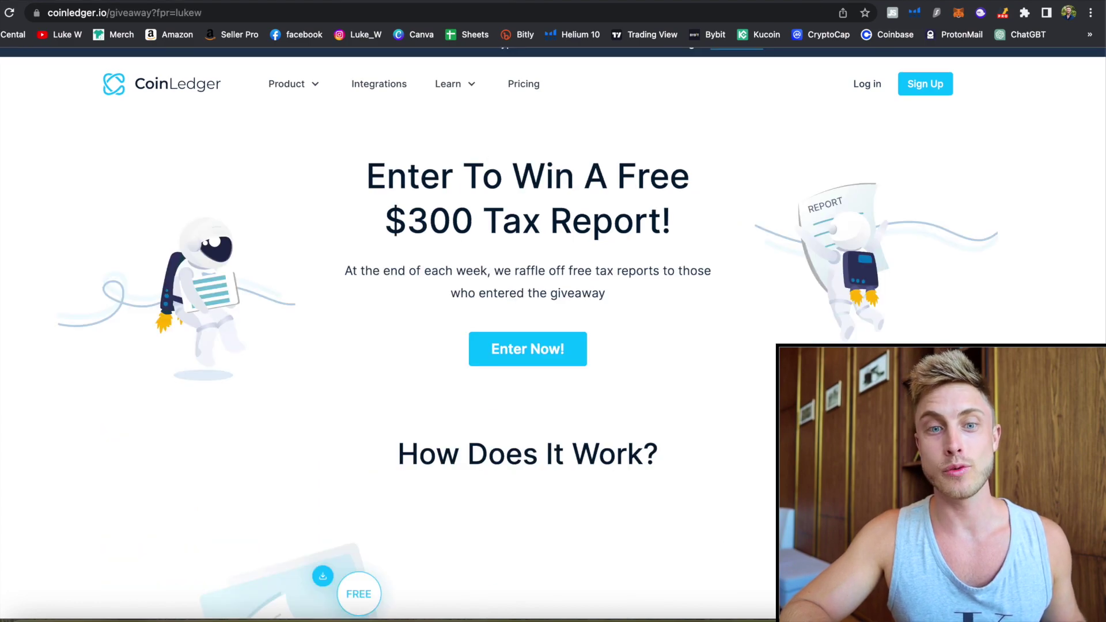
pyautogui.moveTo(402, 224); pyautogui.dragTo(665, 224)
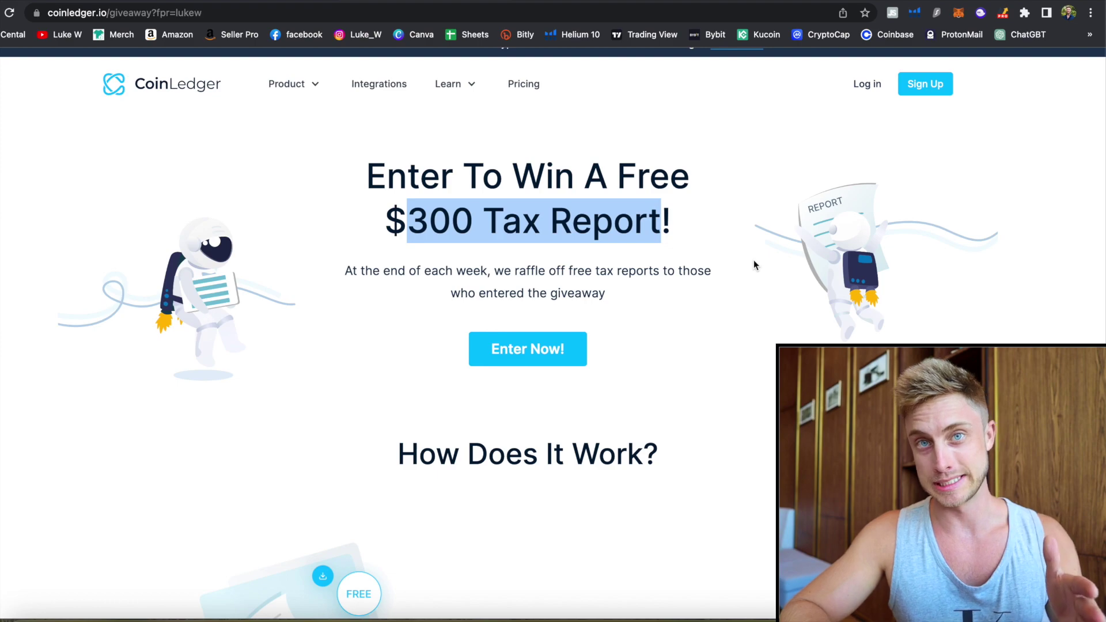
pyautogui.click(694, 307)
pyautogui.scroll(1, 693, 307)
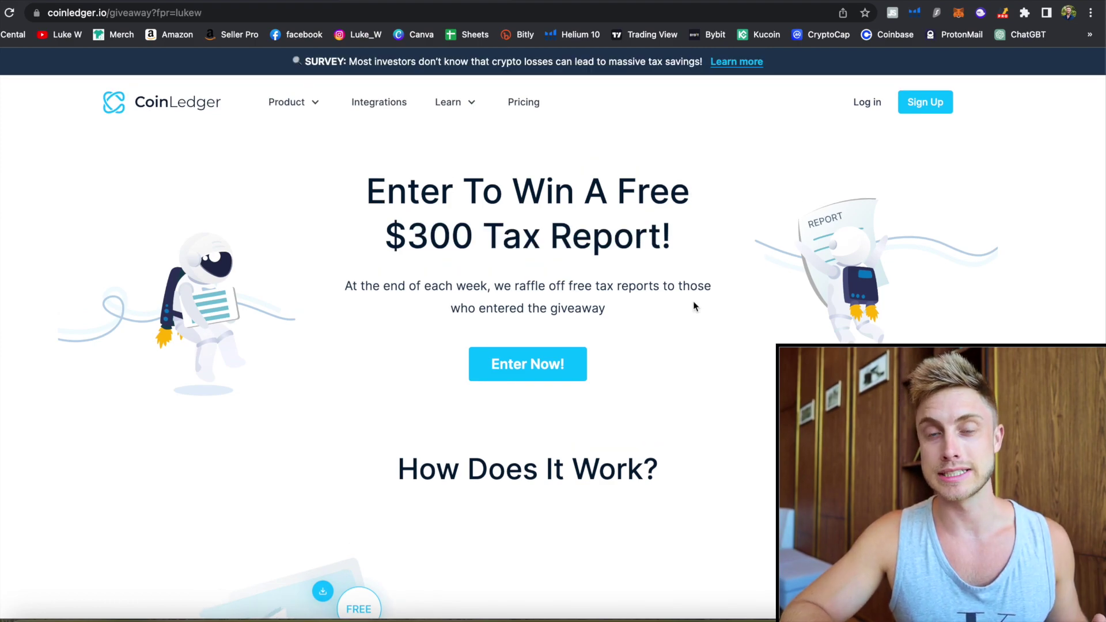